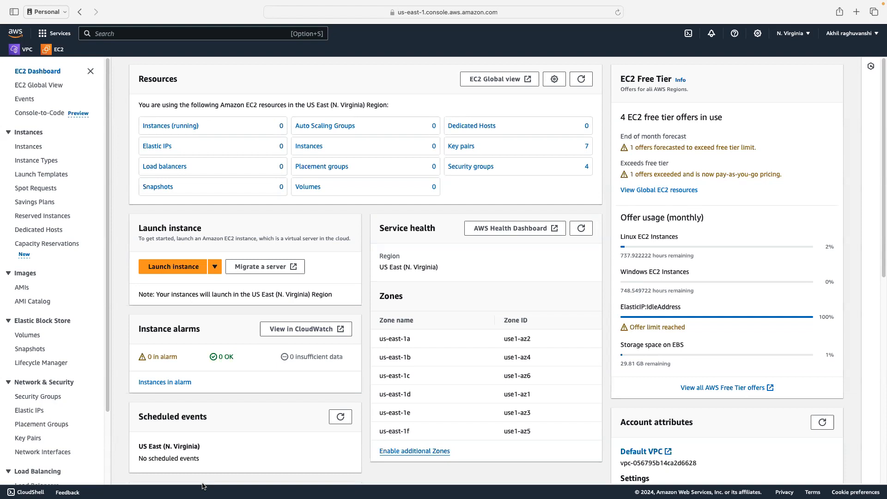
# - Switch the console region to Asia Pacific (Mumbai) and open the VPC service
pyautogui.click(796, 37)
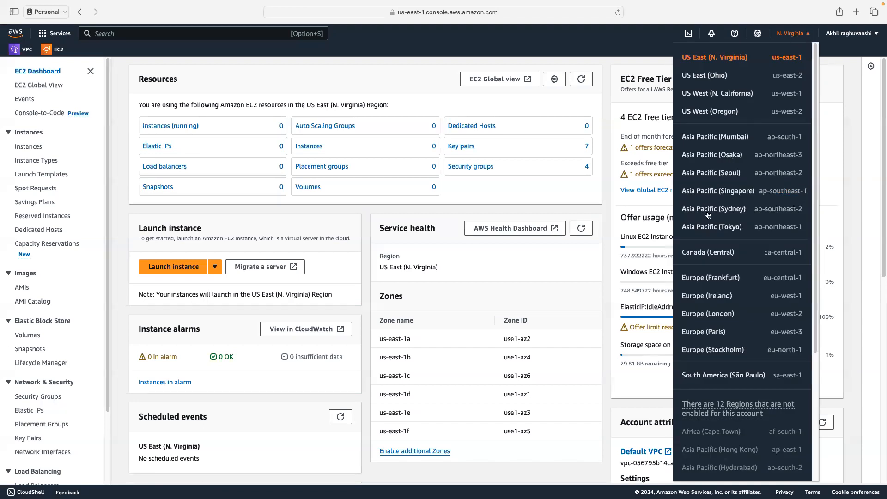
pyautogui.click(701, 138)
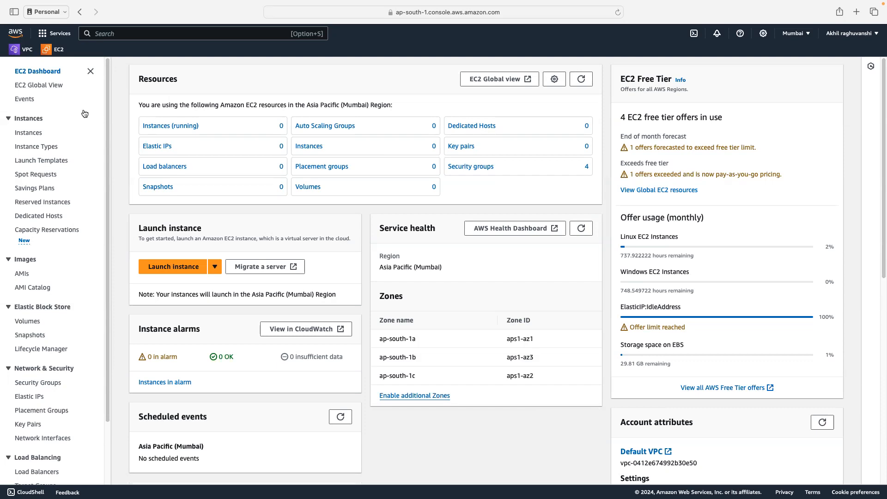
pyautogui.click(111, 35)
pyautogui.write('vpc')
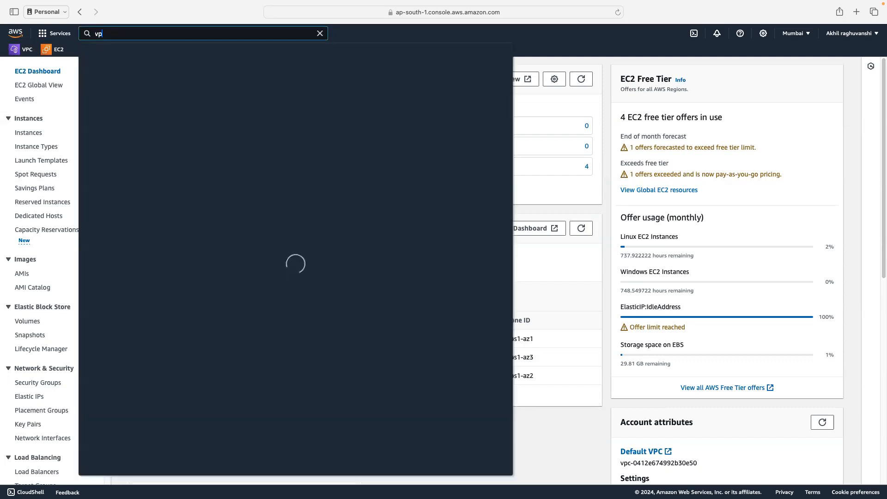
pyautogui.moveTo(233, 110)
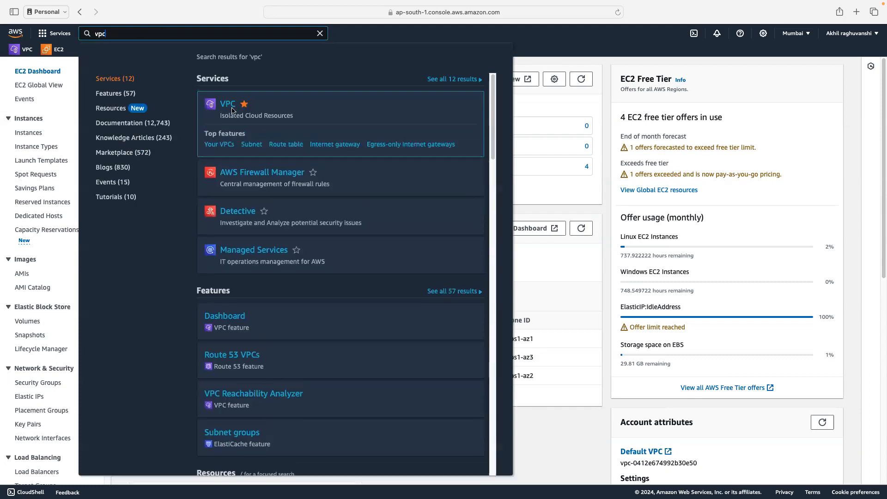
pyautogui.click(229, 106)
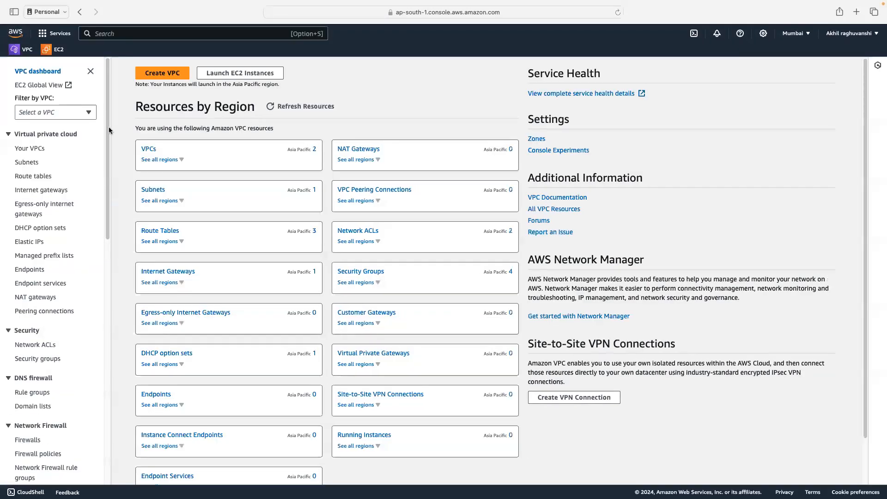
# - Delete the existing VPC named myvpc from the list of VPCs, confirming the deletion with "delete"
pyautogui.click(24, 148)
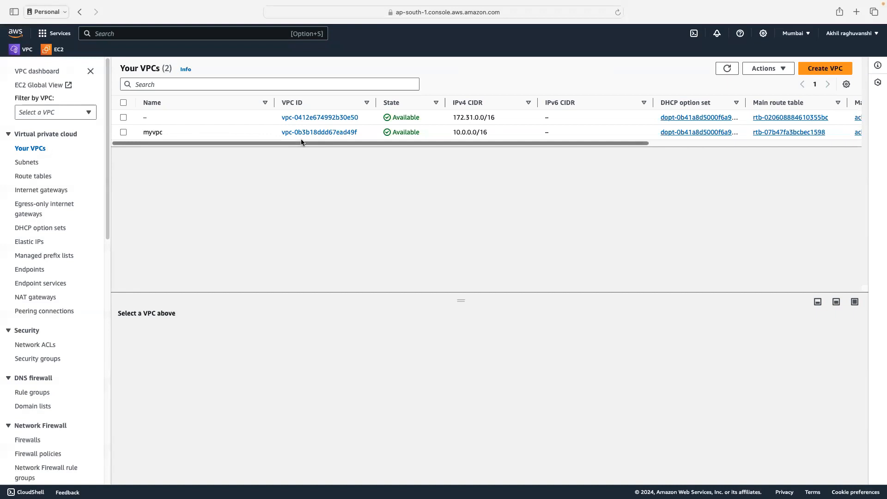
pyautogui.click(123, 133)
pyautogui.click(778, 69)
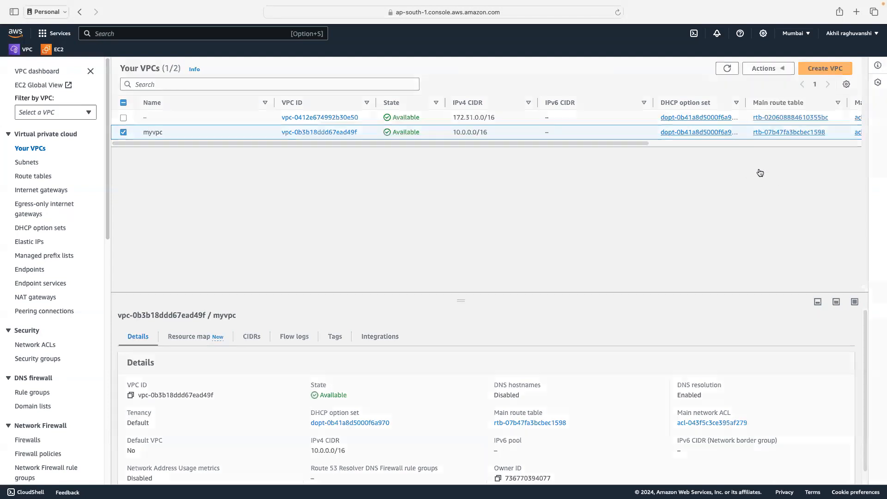
pyautogui.click(767, 168)
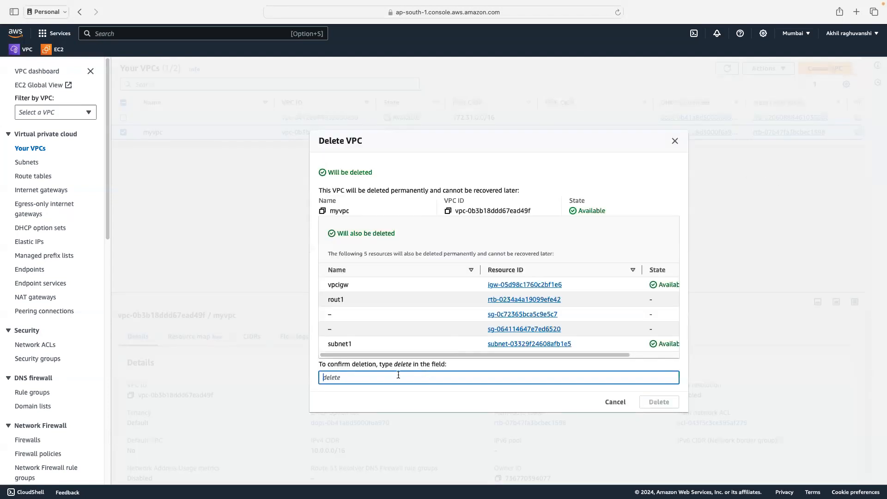
pyautogui.write('delete')
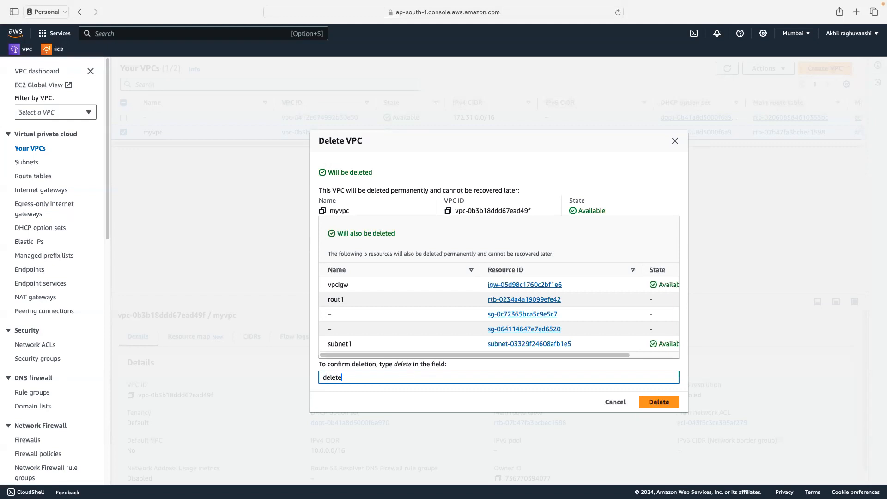
pyautogui.click(658, 401)
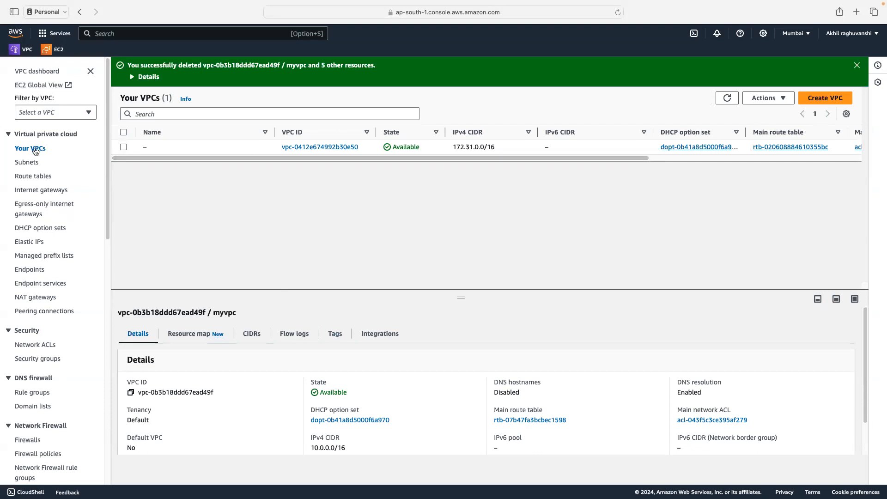
# - Start creating a new VPC and set its name tag to myvpc01
pyautogui.click(827, 100)
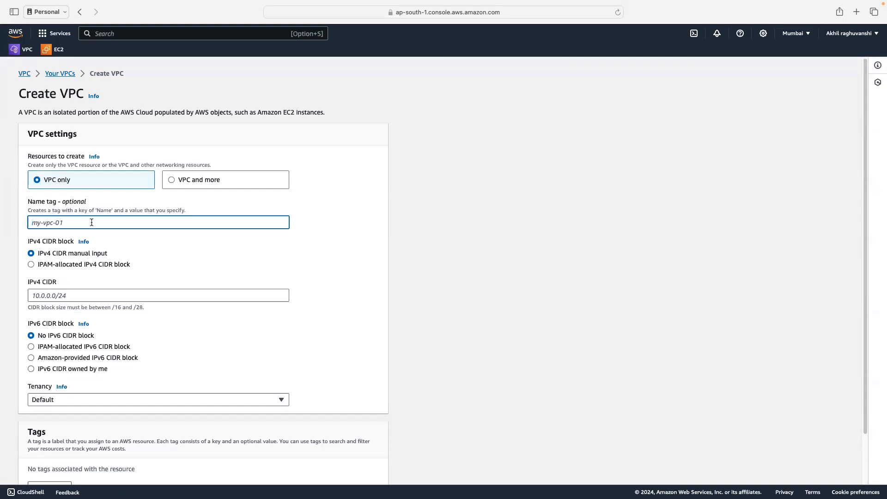
pyautogui.write('mypv')
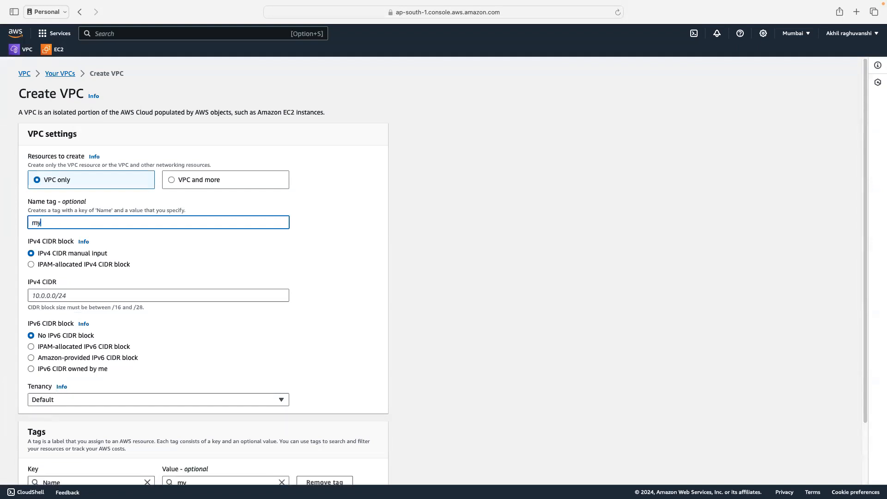
pyautogui.press('BackSpace')
pyautogui.press('BackSpace')
pyautogui.write('vpc01')
pyautogui.press('super+a')
# - Set the new VPC's IPv4 CIDR to 10.0.0.0/16 and create the VPC
pyautogui.click(42, 295)
pyautogui.write('1')
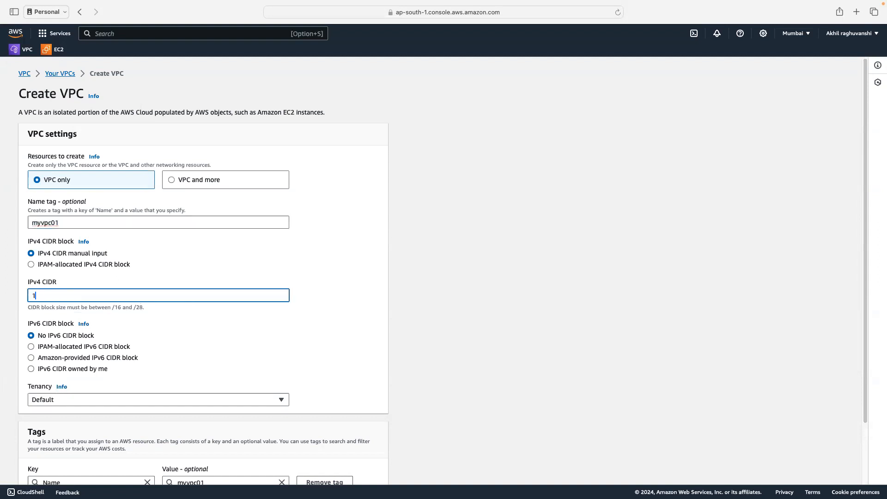
pyautogui.write('0.0.0.0/16')
pyautogui.scroll(-3, 229, 394)
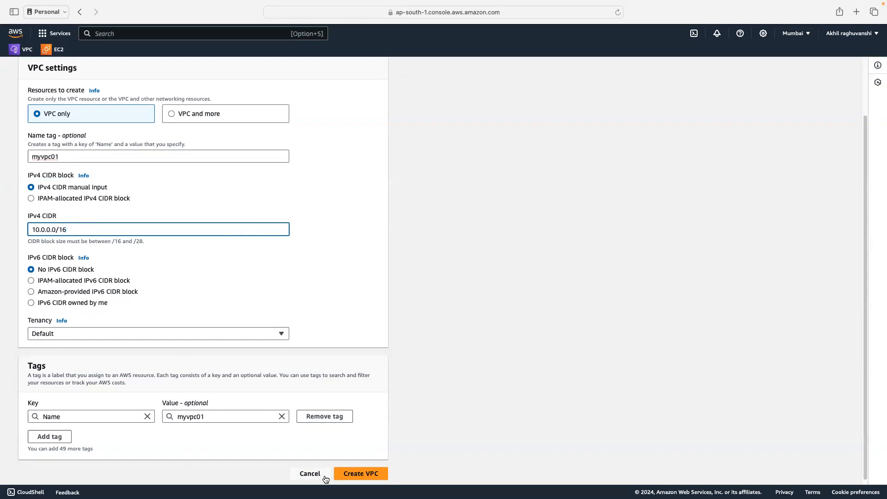
pyautogui.click(363, 476)
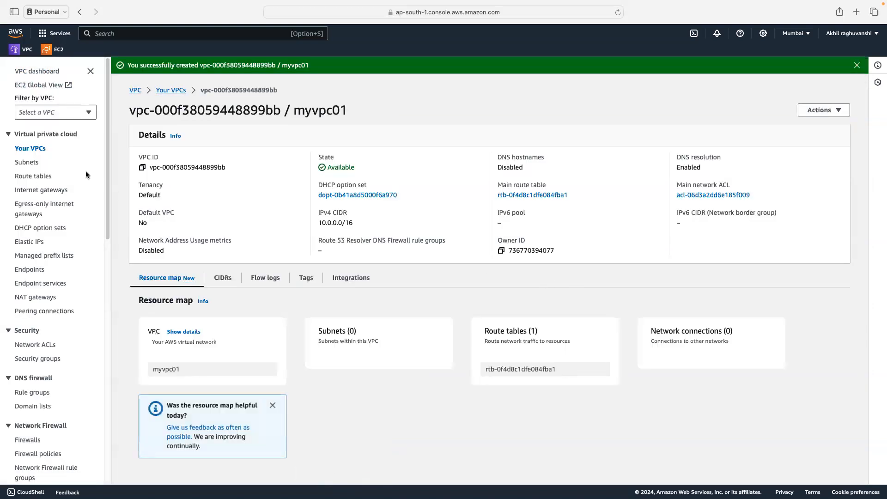
# - Start creating a new subnet and choose myvpc01 as its VPC
pyautogui.click(23, 163)
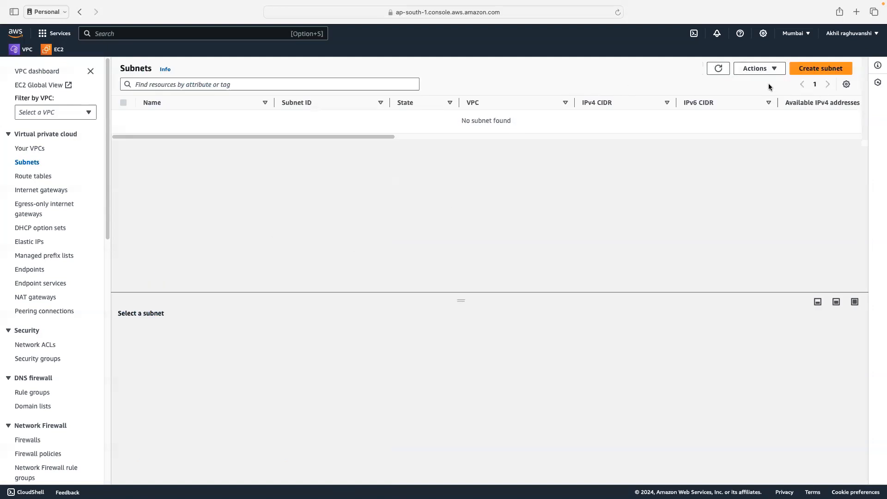
pyautogui.click(819, 70)
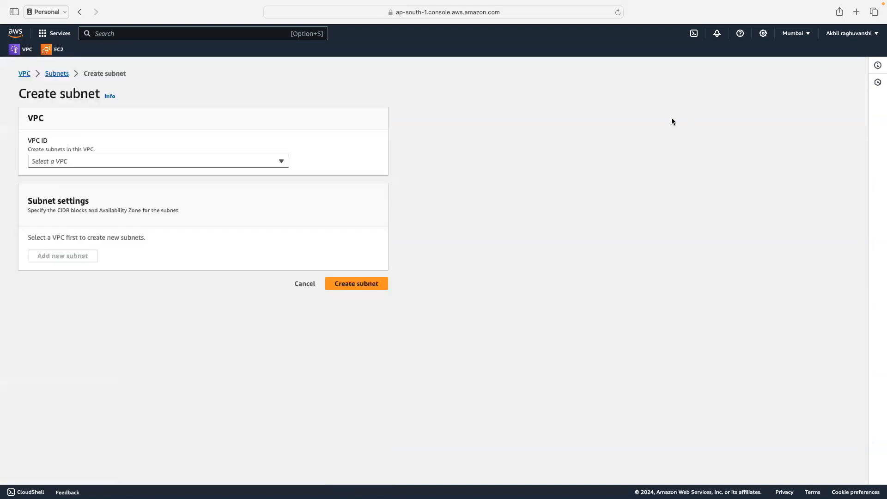
pyautogui.click(193, 162)
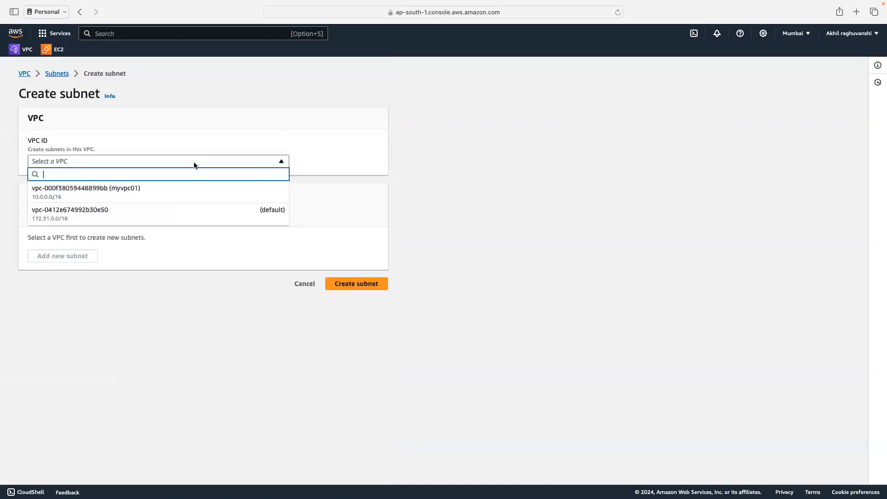
pyautogui.click(184, 197)
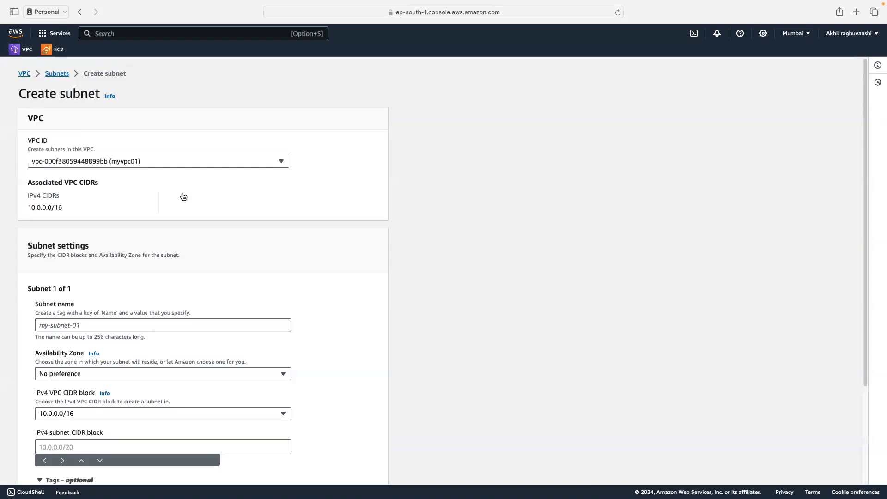
# - Name the subnet subnet01 and place it in the Asia Pacific (Mumbai) / ap-south-1a availability zone
pyautogui.click(111, 324)
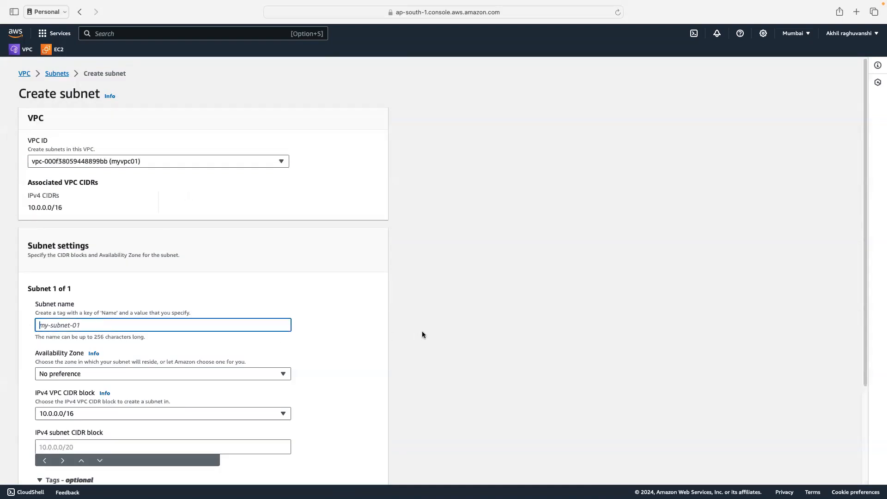
pyautogui.write('subnet01')
pyautogui.click(292, 364)
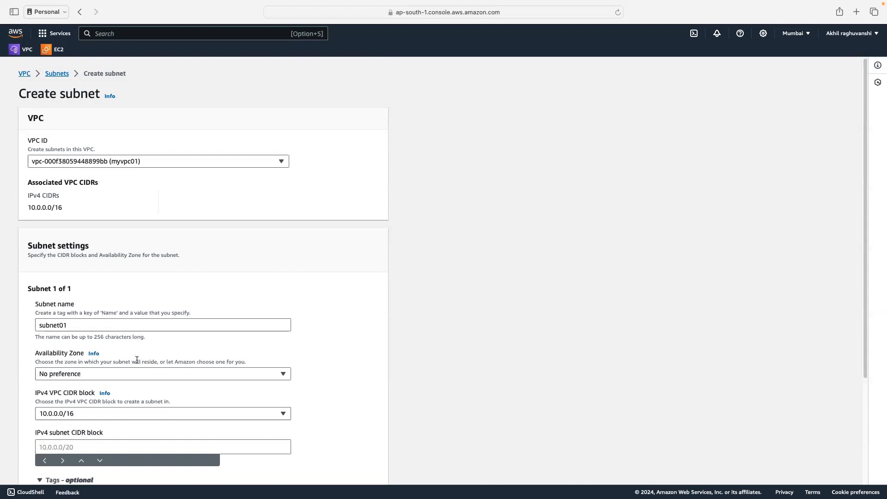
pyautogui.click(79, 373)
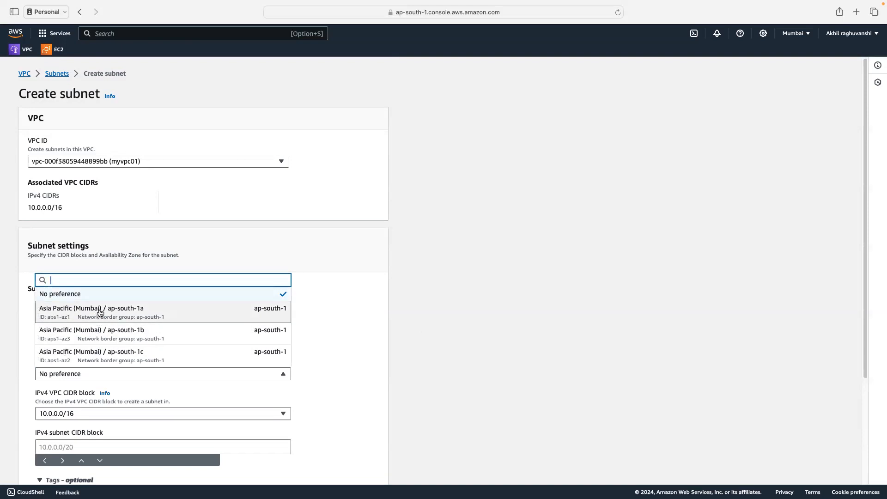
pyautogui.click(100, 312)
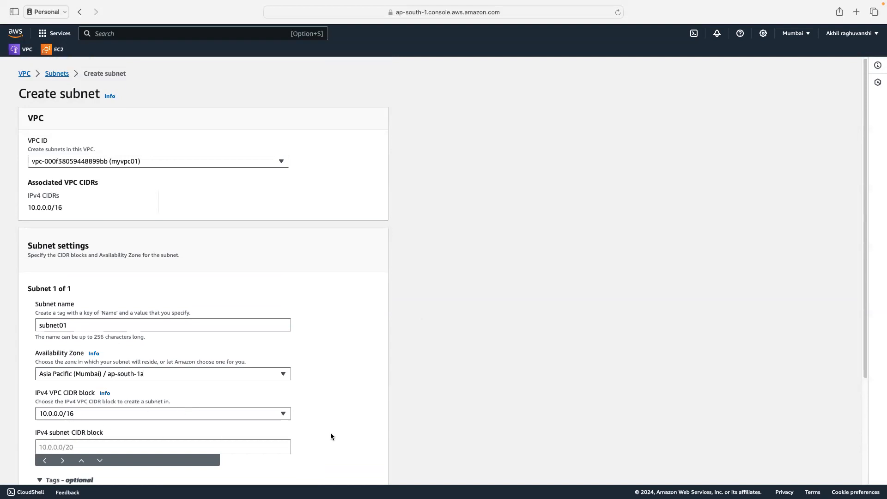
# - Set the IPv4 subnet CIDR block to 10.0.0.0/26 and create the subnet
pyautogui.scroll(-5, 330, 432)
pyautogui.click(67, 304)
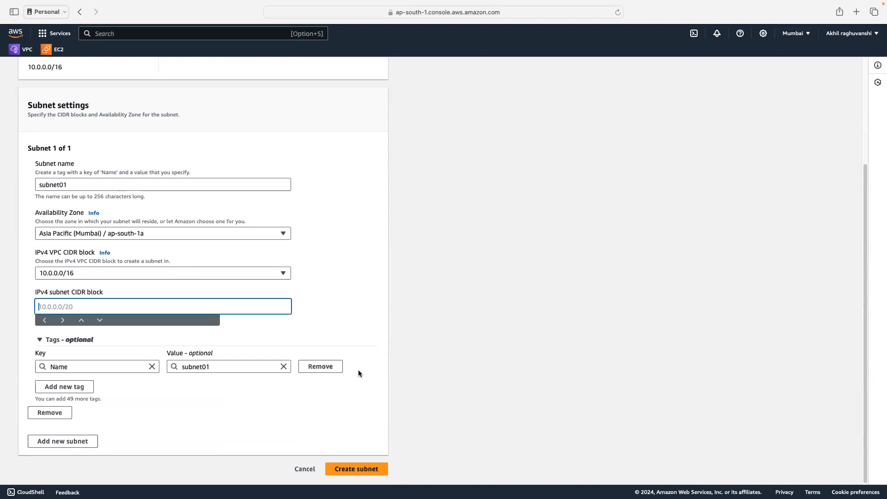
pyautogui.write('10.0.0.0/27')
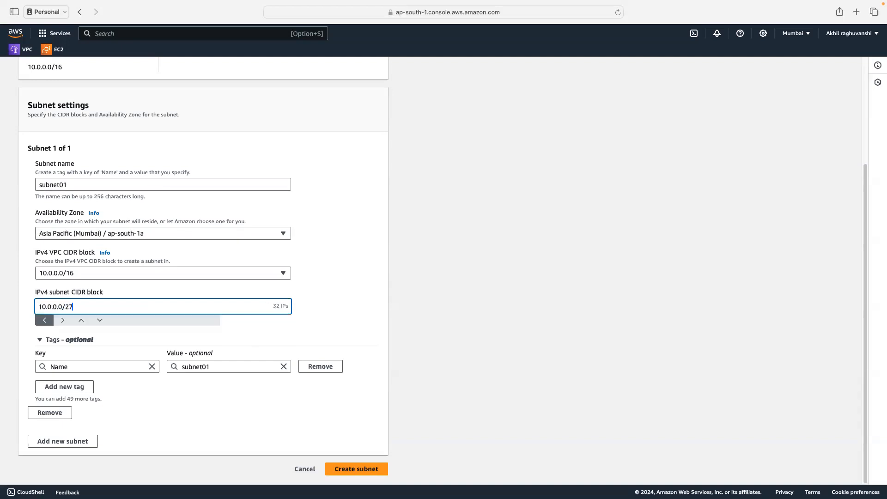
pyautogui.press('BackSpace')
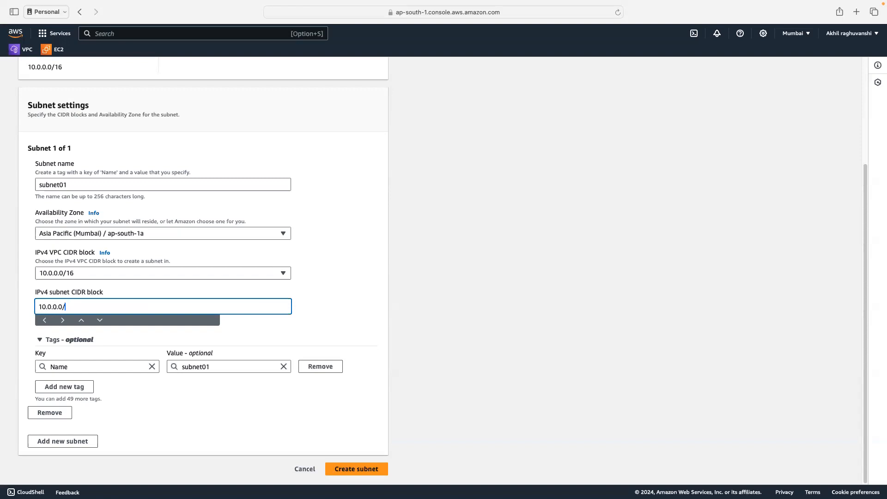
pyautogui.write('4')
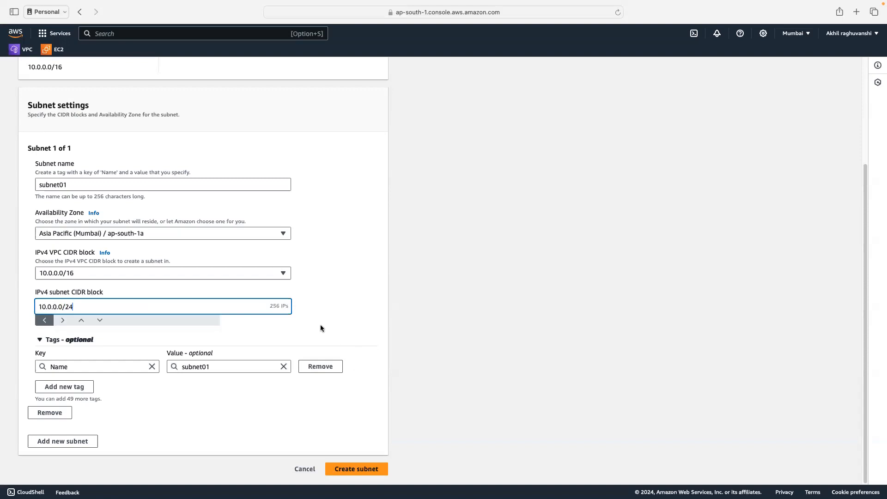
pyautogui.tripleClick(294, 307)
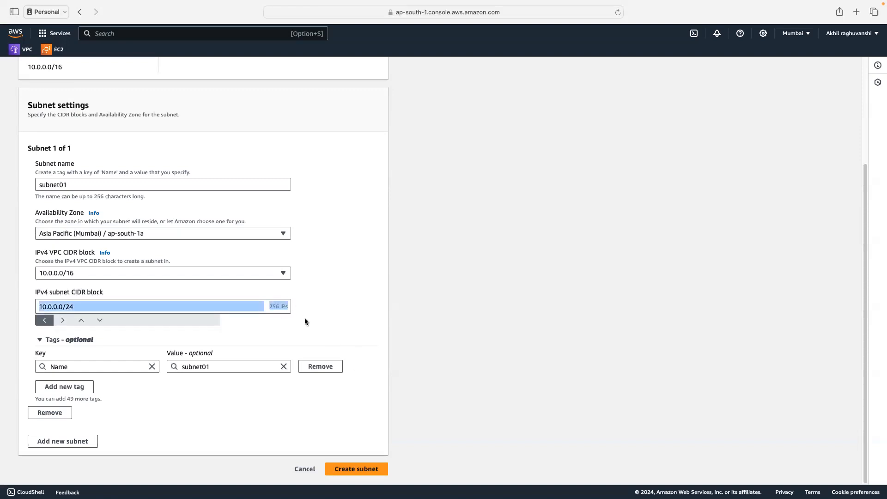
pyautogui.click(305, 322)
pyautogui.click(99, 308)
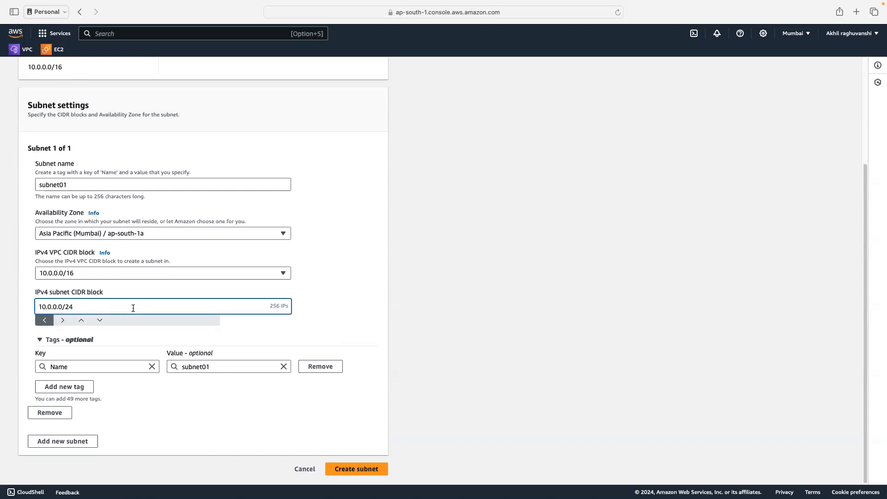
pyautogui.press('BackSpace')
pyautogui.write('6')
pyautogui.moveTo(276, 308); pyautogui.dragTo(297, 309)
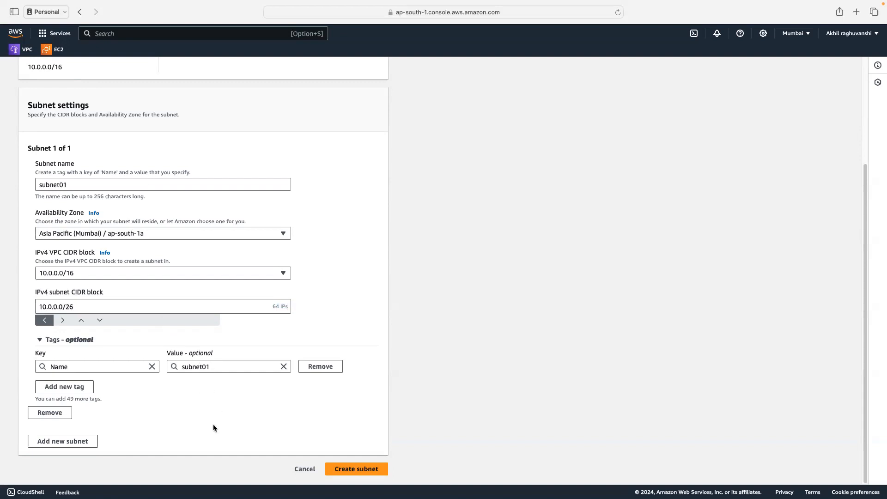
pyautogui.click(344, 471)
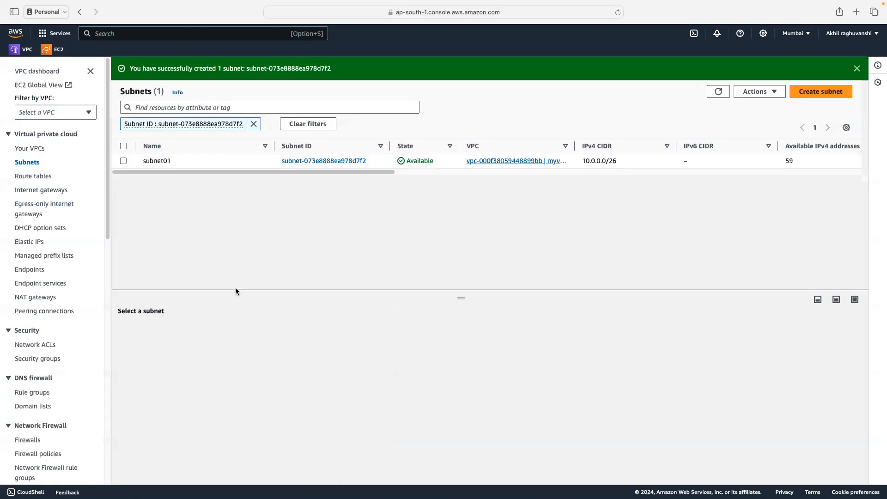
# - Create an internet gateway named myvpcigw
pyautogui.click(55, 190)
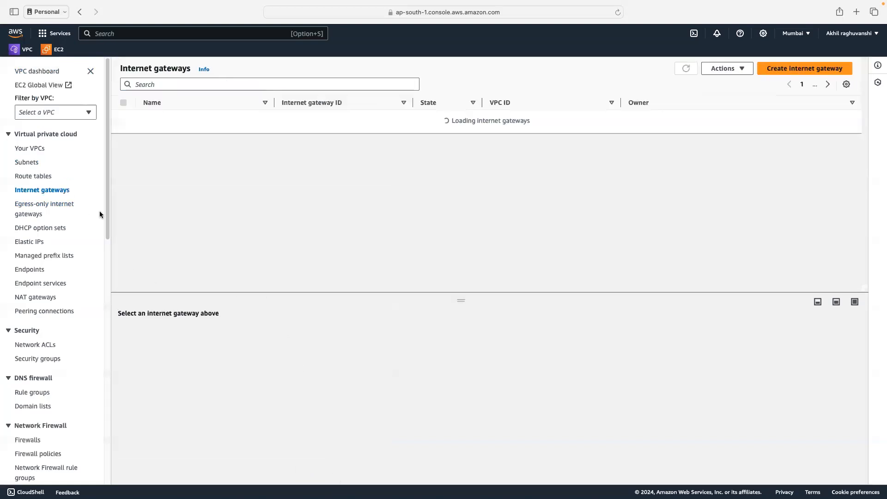
pyautogui.click(789, 70)
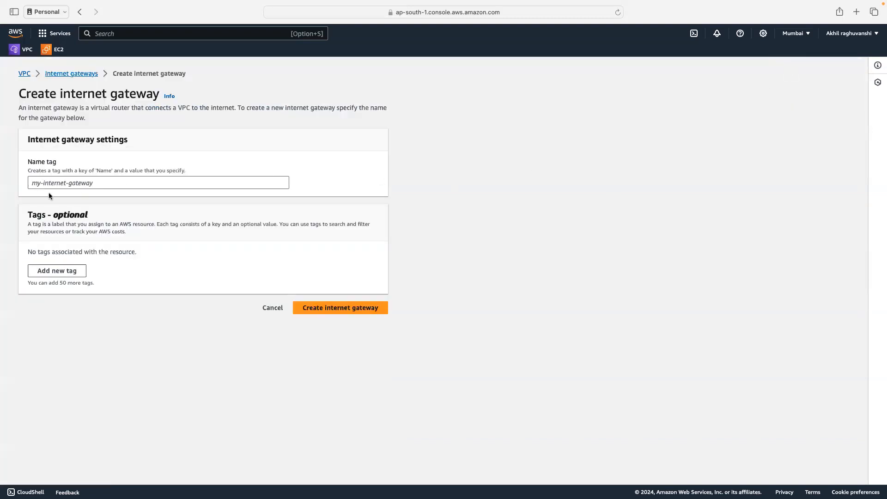
pyautogui.click(114, 185)
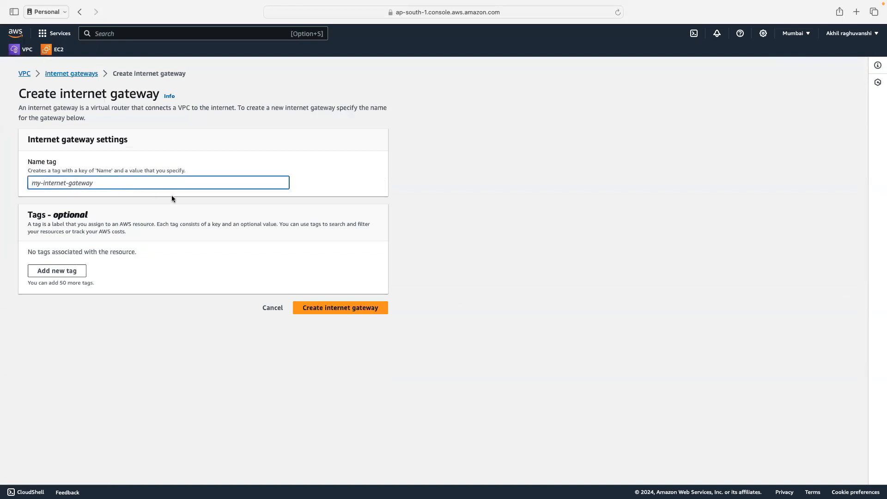
pyautogui.write('m')
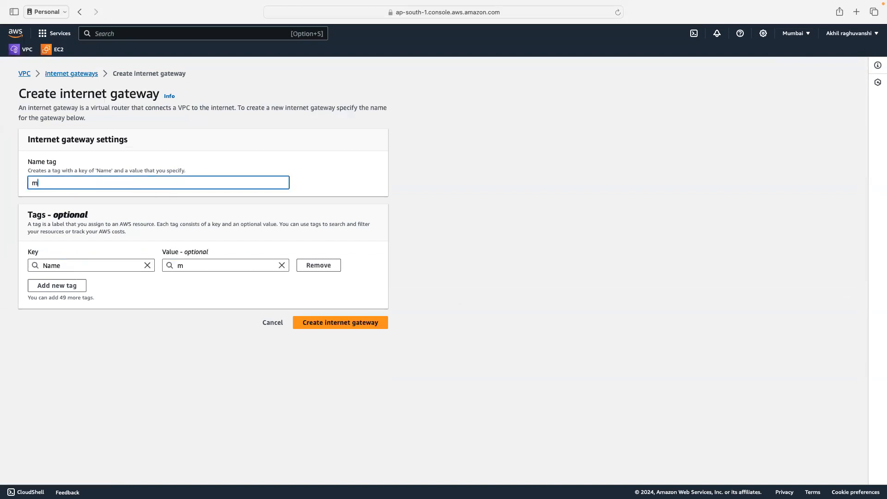
pyautogui.write('yvpcigw')
pyautogui.moveTo(67, 185); pyautogui.dragTo(23, 179)
pyautogui.click(338, 327)
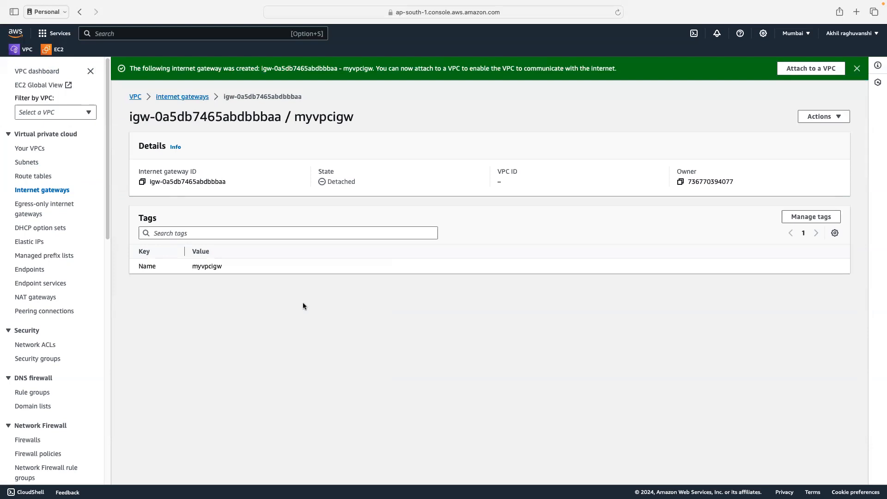
# - Attach the myvpcigw internet gateway to the myvpc01 VPC
pyautogui.click(809, 69)
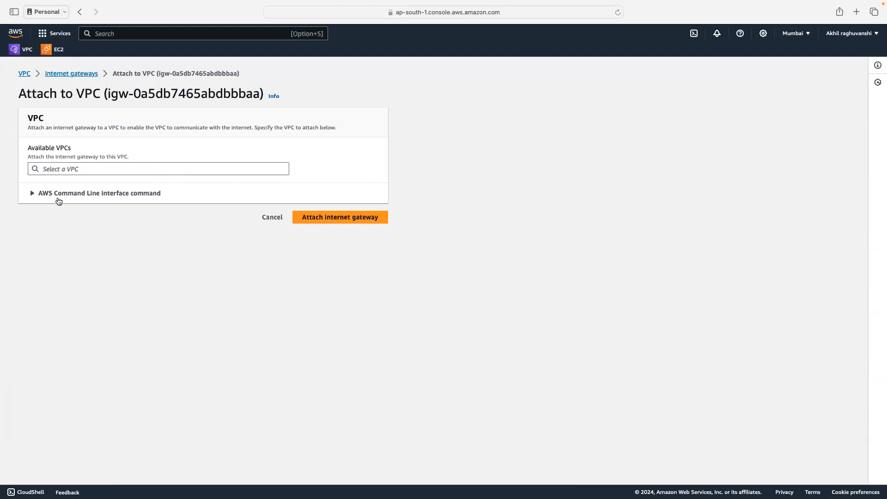
pyautogui.click(78, 170)
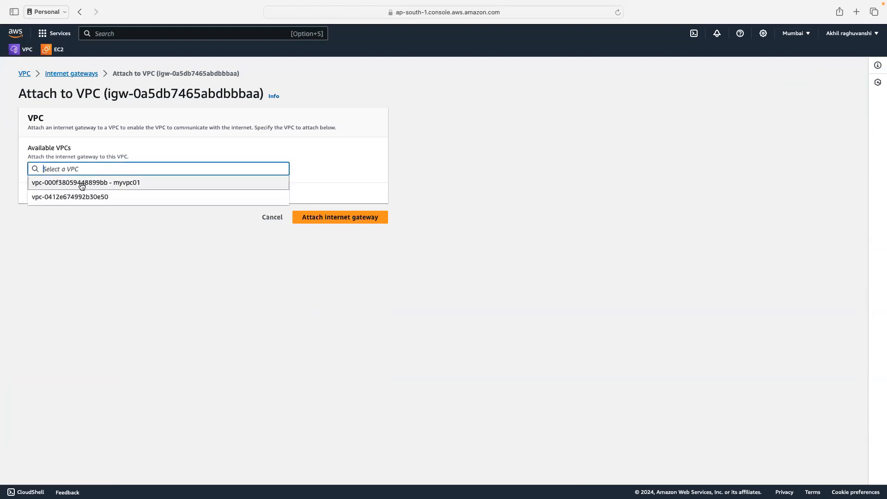
pyautogui.click(81, 184)
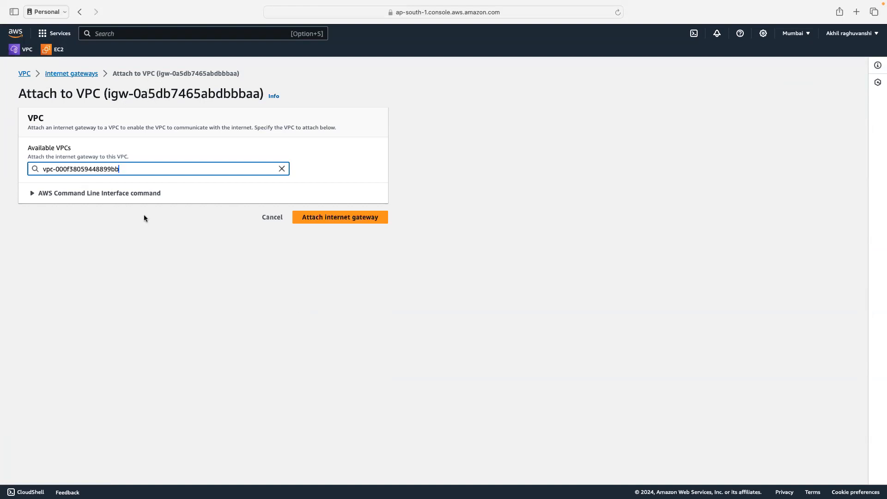
pyautogui.click(338, 223)
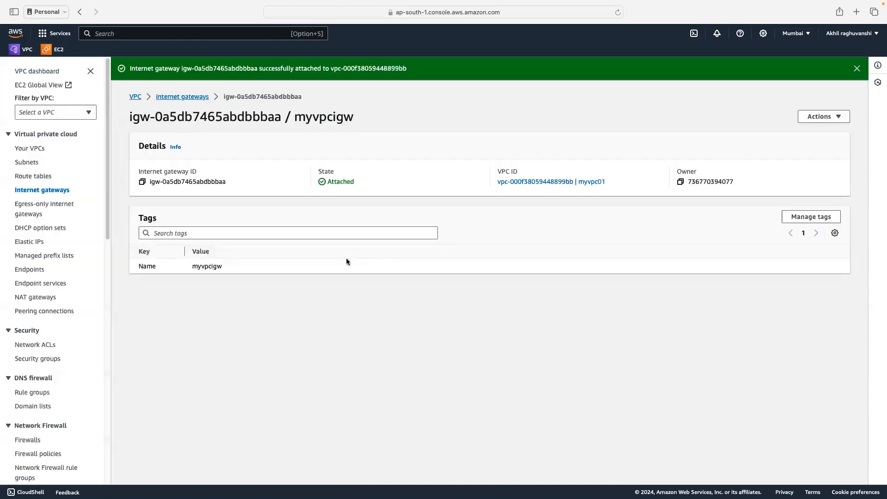
# - Create a route table named my-route-01 in the myvpc01 VPC
pyautogui.click(29, 178)
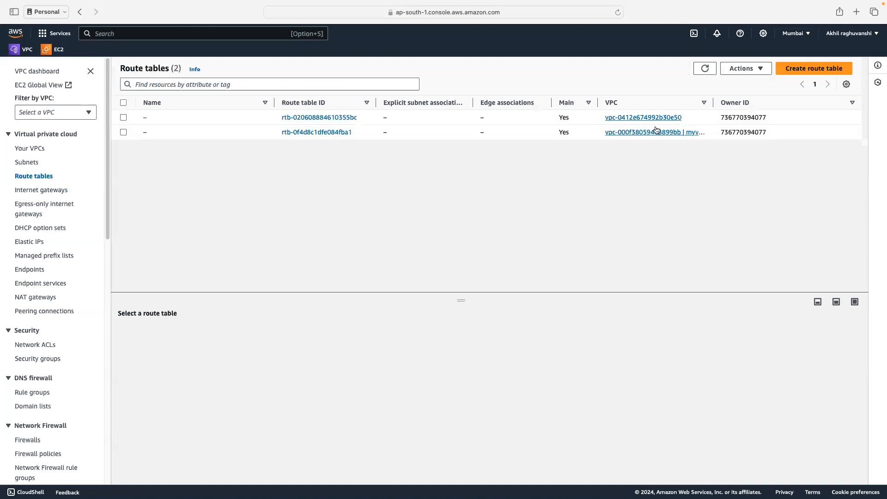
pyautogui.click(792, 71)
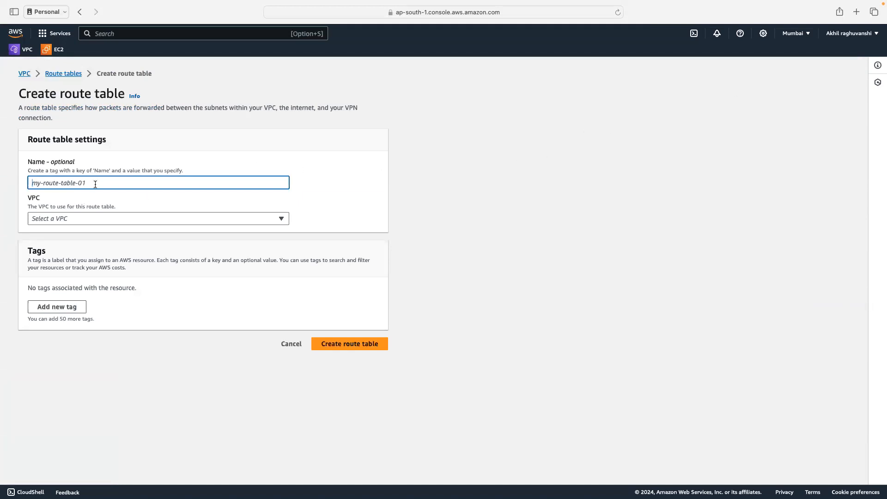
pyautogui.write('my')
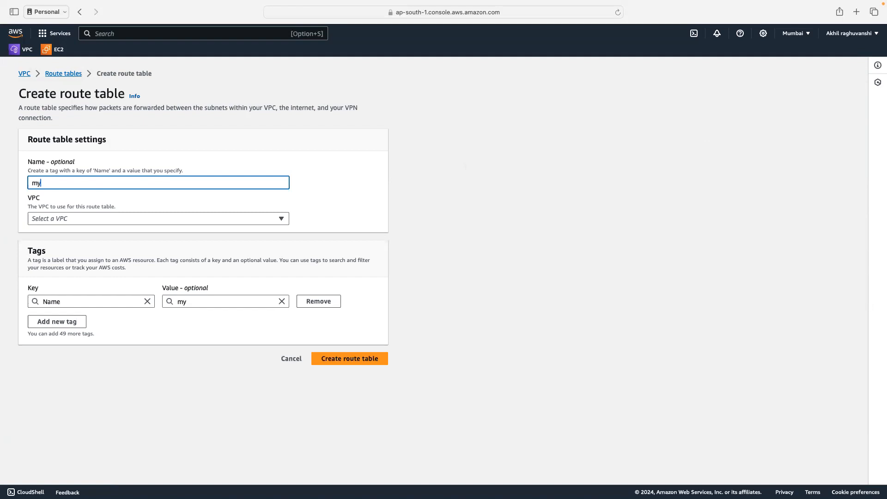
pyautogui.write('-route-01')
pyautogui.moveTo(80, 187); pyautogui.dragTo(14, 179)
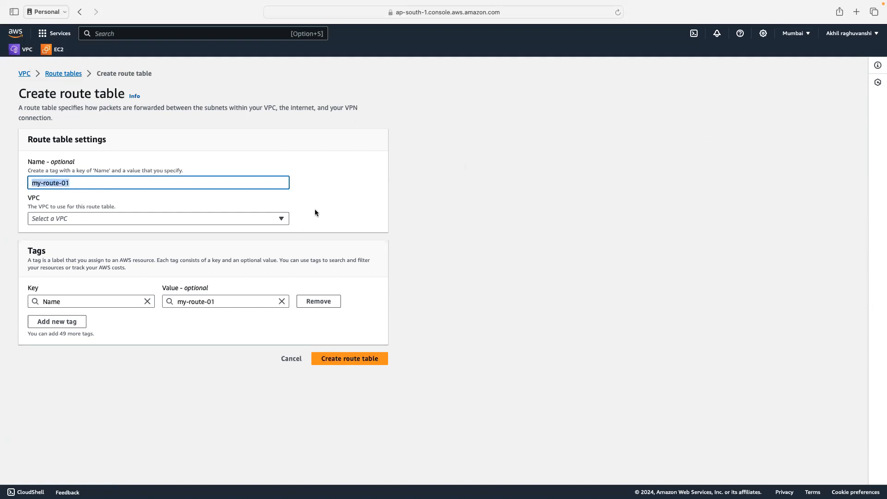
pyautogui.click(272, 222)
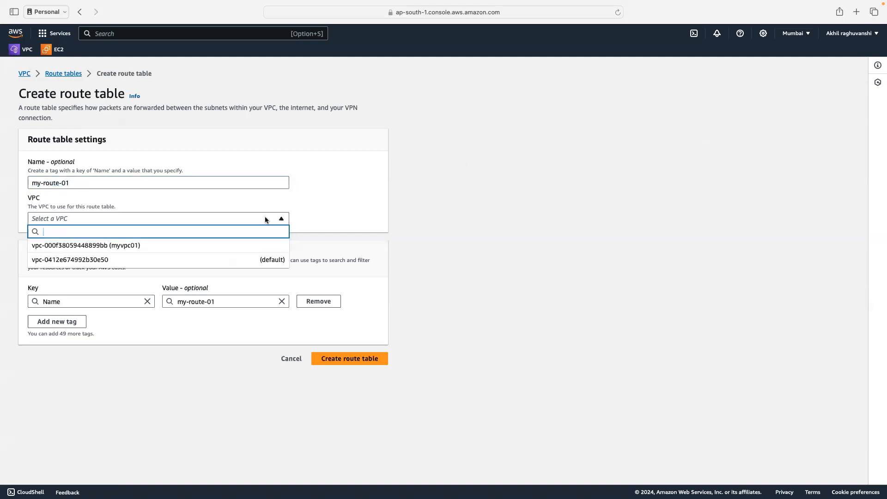
pyautogui.click(115, 249)
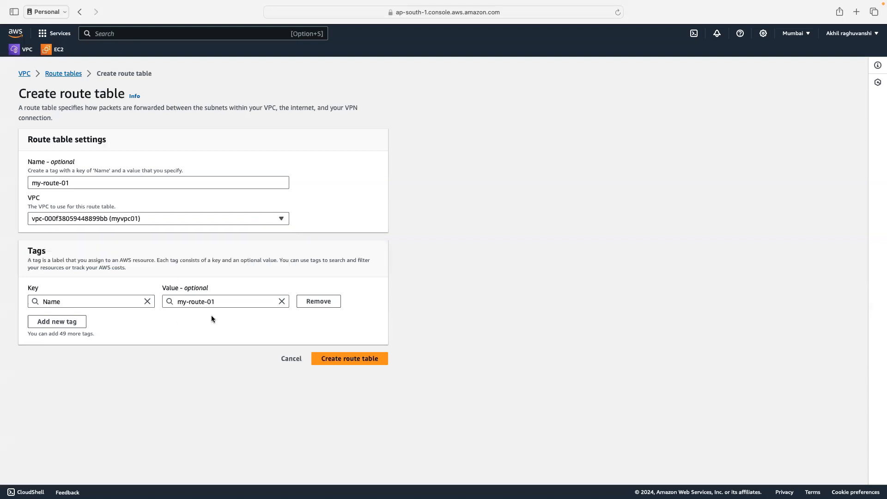
pyautogui.click(347, 362)
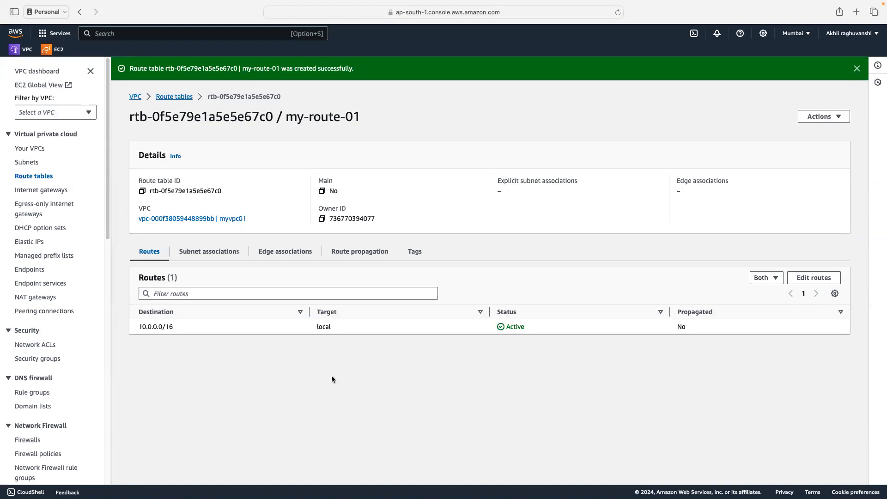
# - Associate subnet01 with the my-route-01 route table and save the association
pyautogui.click(203, 253)
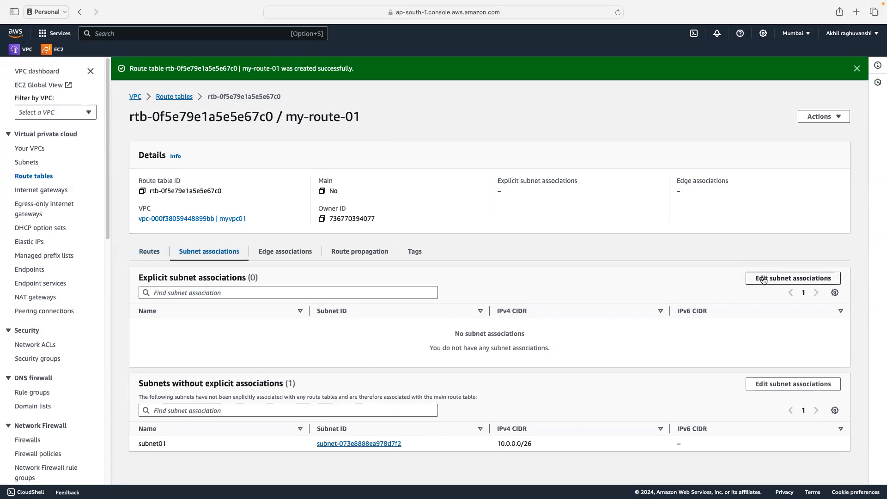
pyautogui.click(780, 278)
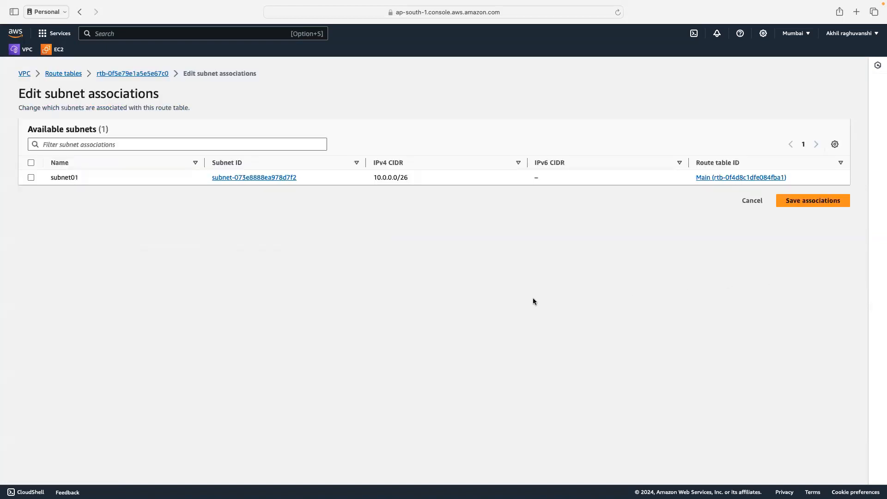
pyautogui.click(31, 178)
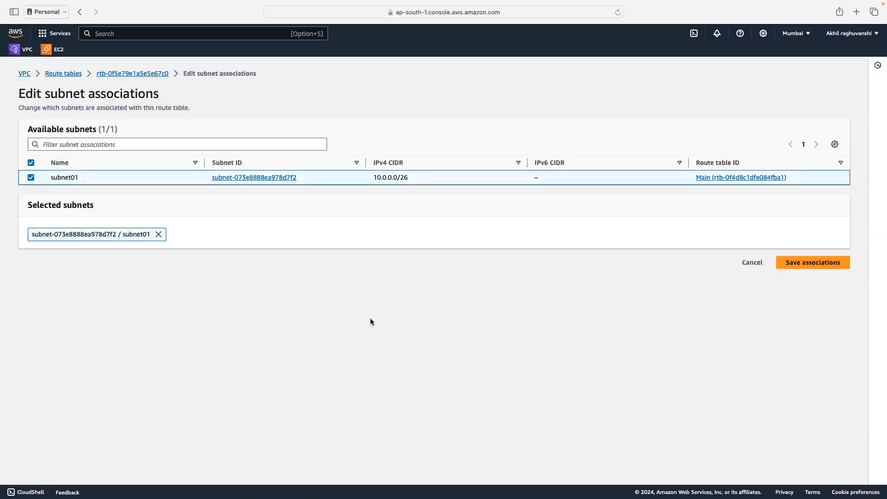
pyautogui.click(796, 262)
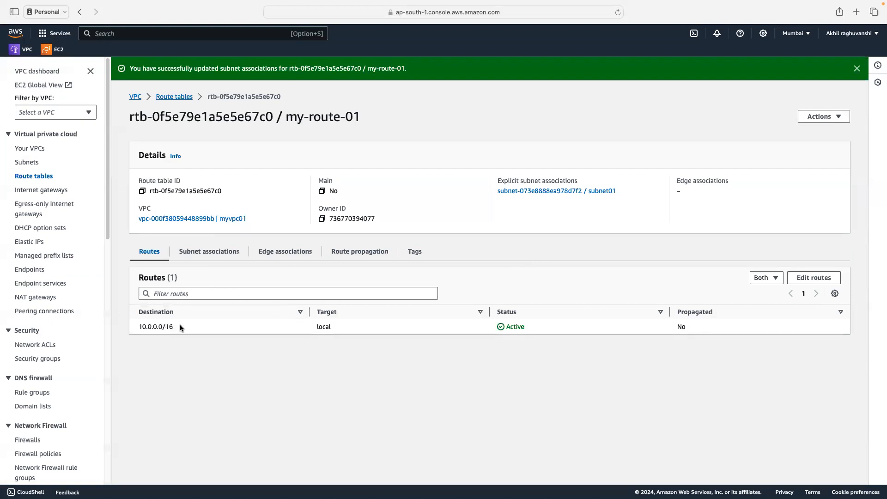
# - Add a route to my-route-01 with destination 0.0.0.0/0 and the internet gateway myvpcigw as target, and save the changes
pyautogui.moveTo(176, 326); pyautogui.dragTo(153, 325)
pyautogui.click(813, 277)
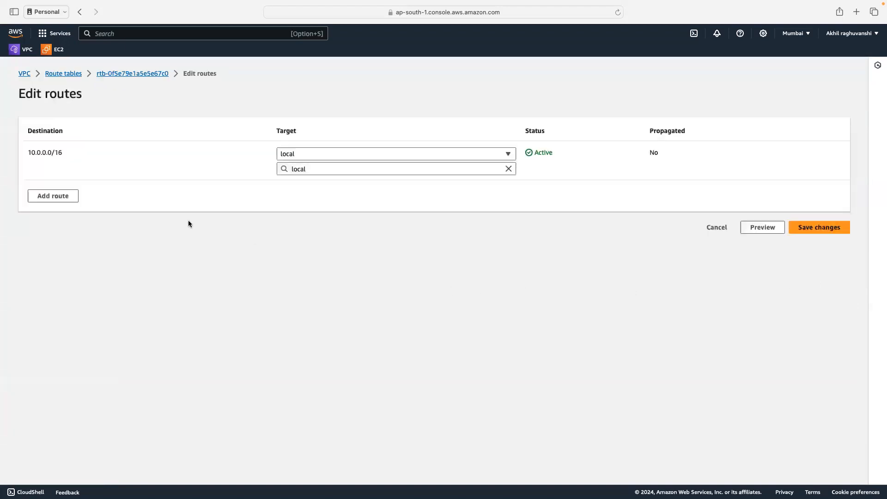
pyautogui.click(47, 199)
pyautogui.click(49, 194)
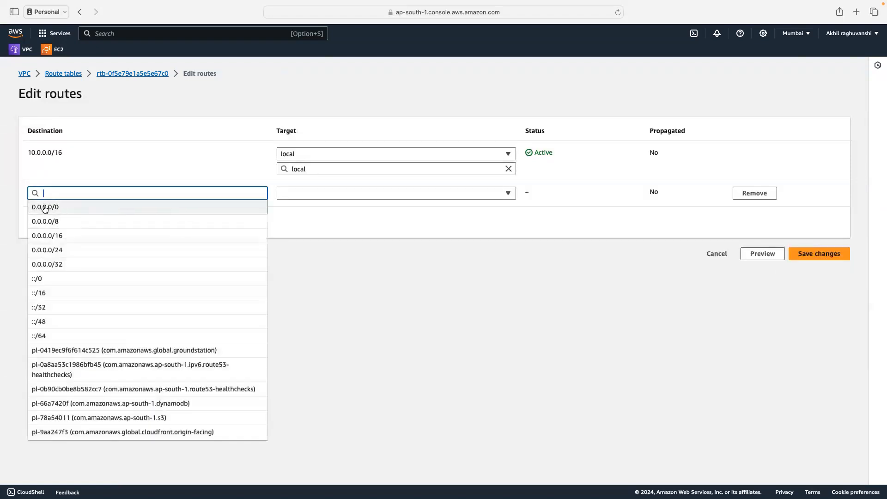
pyautogui.click(45, 208)
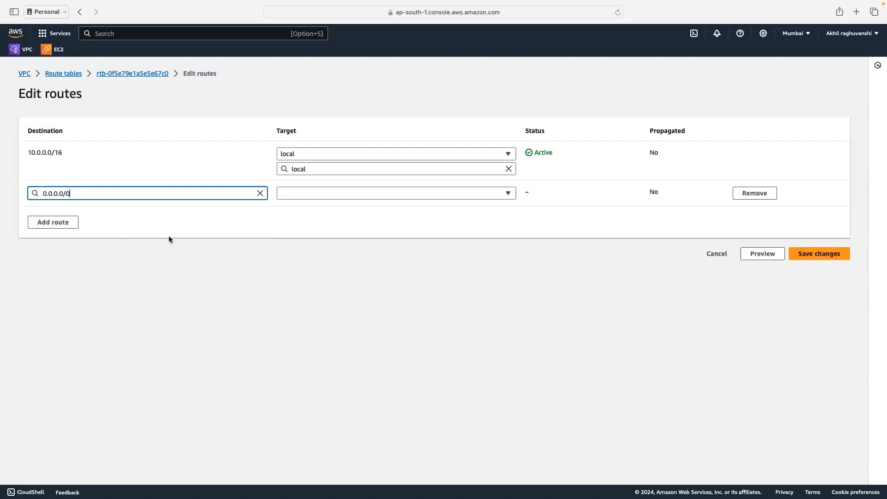
pyautogui.click(408, 194)
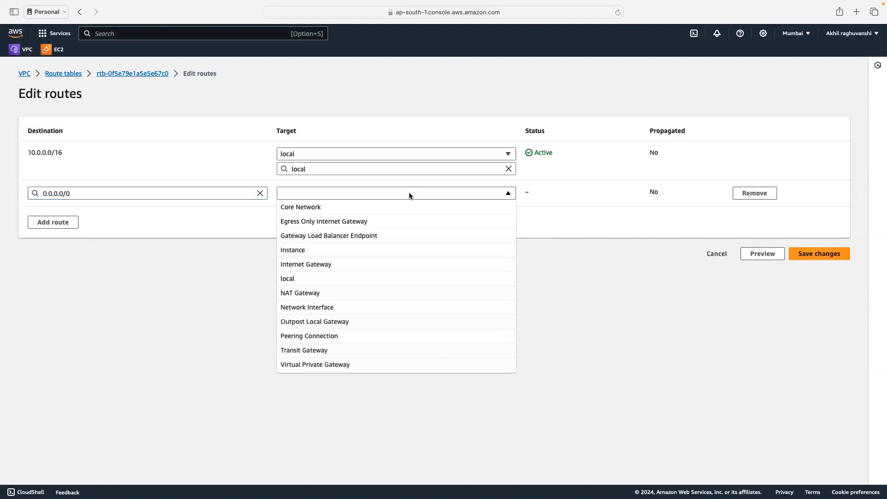
pyautogui.click(330, 264)
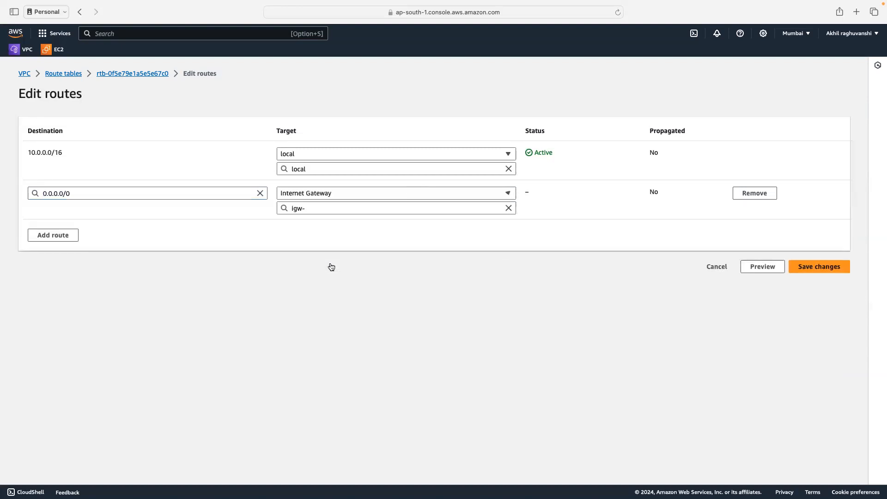
pyautogui.click(375, 207)
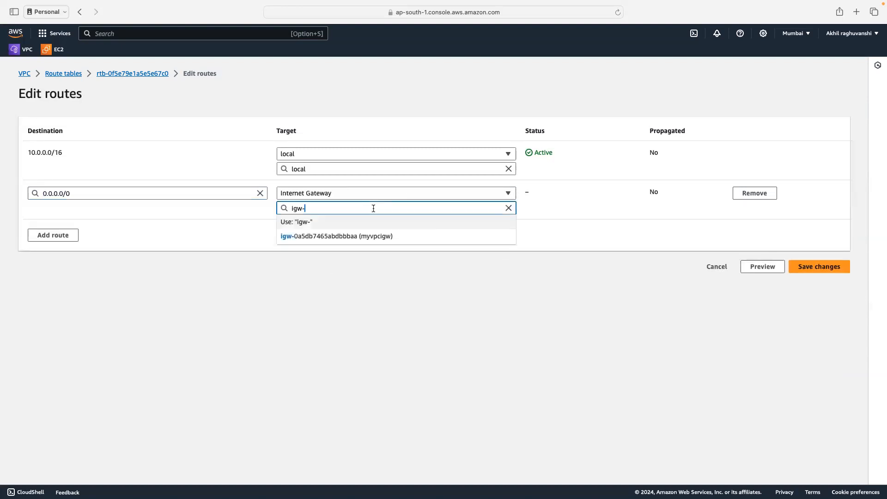
pyautogui.click(362, 237)
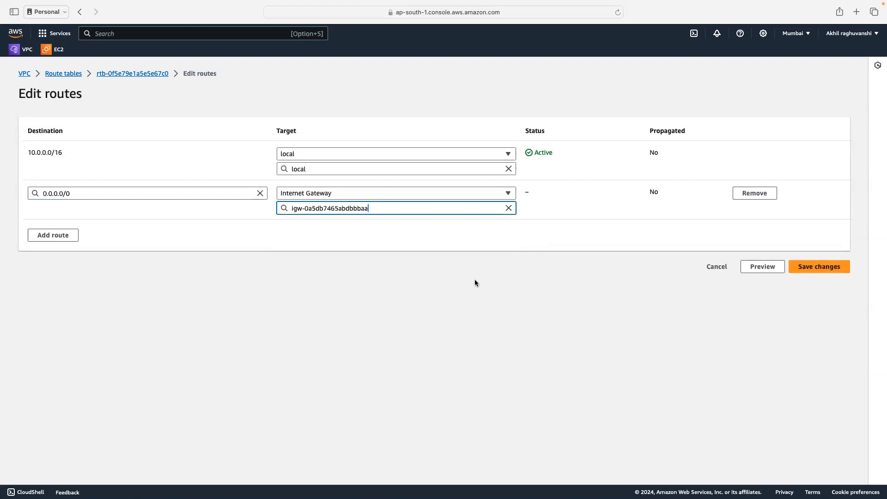
pyautogui.click(818, 270)
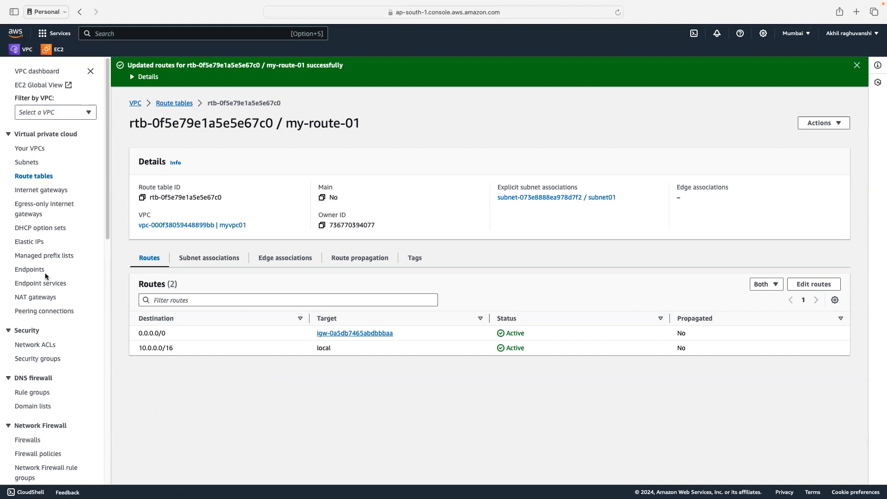
# - Start creating a new security group named my-sg-01 with the description "for ssh connection"
pyautogui.click(34, 359)
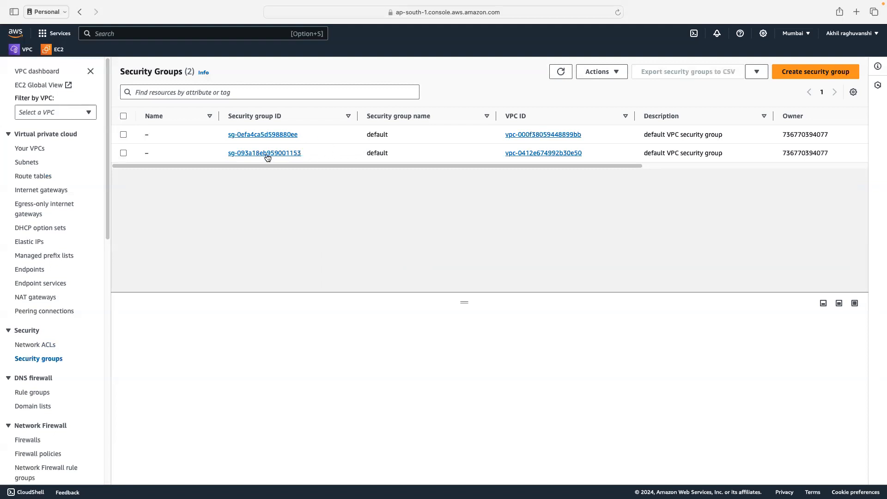
pyautogui.click(808, 76)
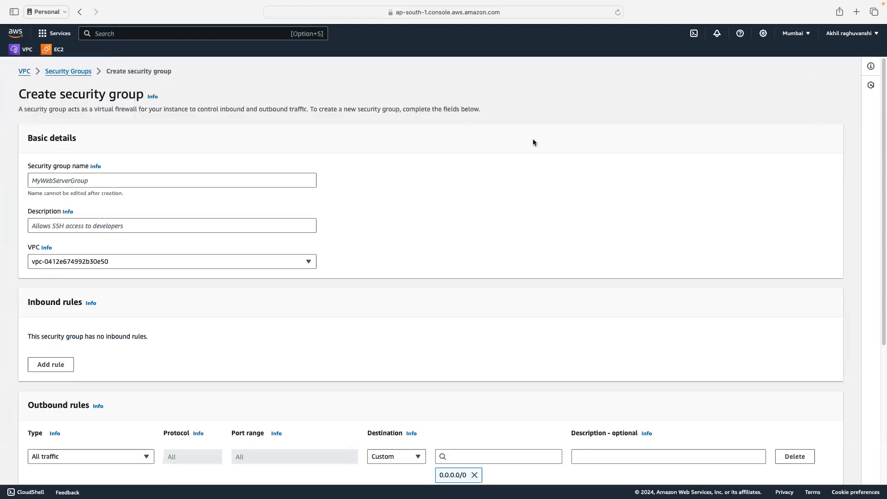
pyautogui.click(140, 182)
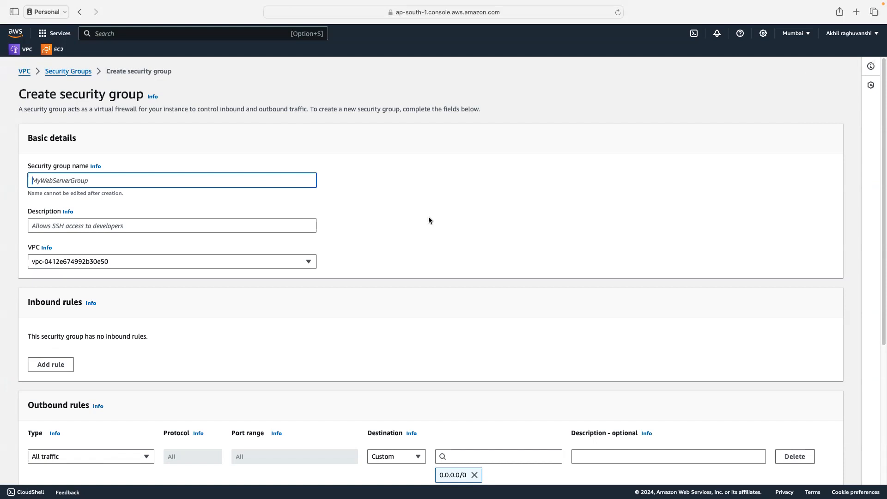
pyautogui.write('my-sg-01')
pyautogui.click(192, 208)
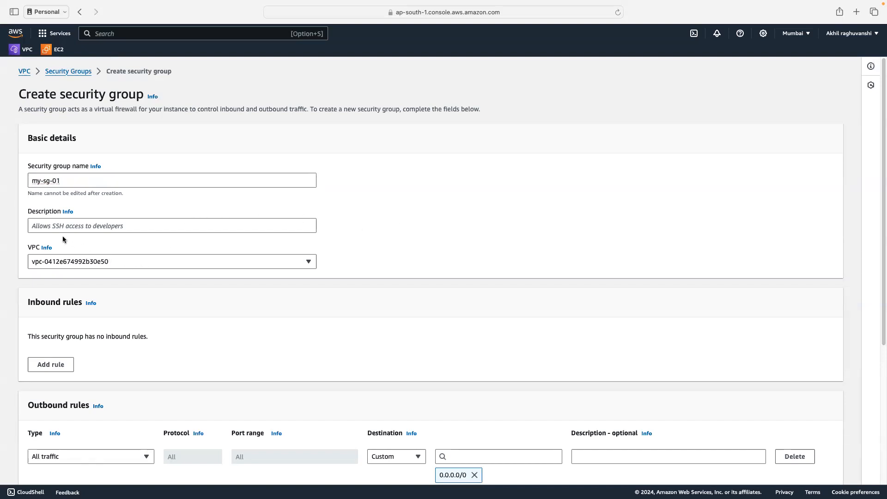
pyautogui.click(131, 226)
pyautogui.moveTo(64, 180); pyautogui.dragTo(9, 180)
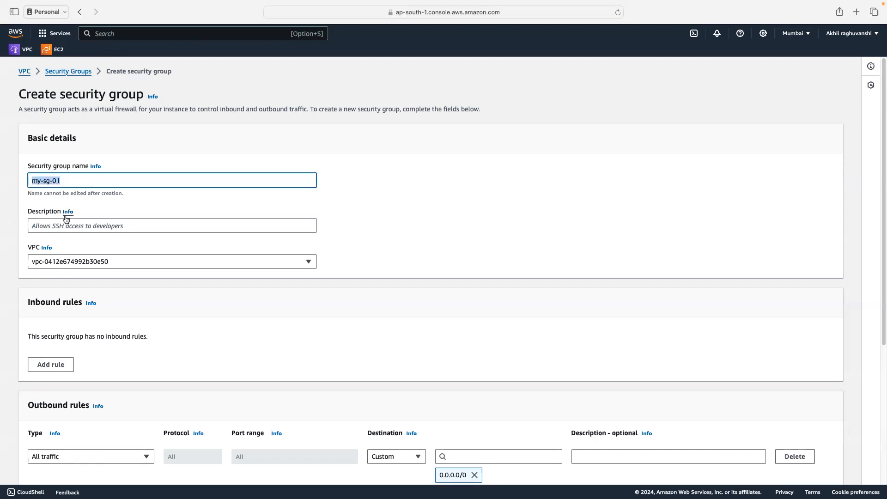
pyautogui.click(103, 231)
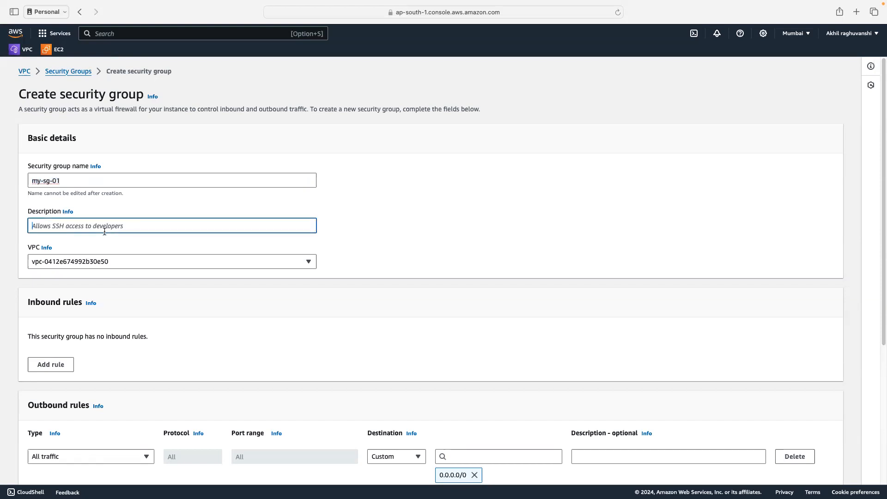
pyautogui.write('for ssh connection')
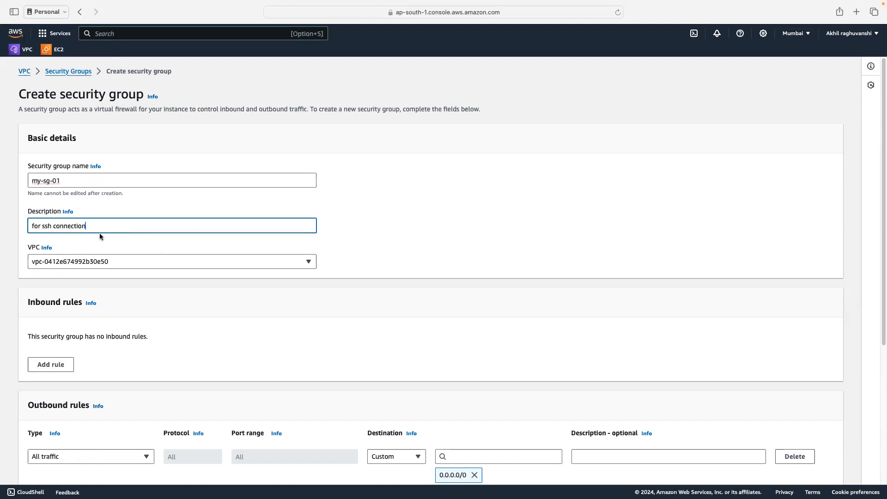
# - Assign the new security group my-sg-01 to the myvpc01 VPC
pyautogui.moveTo(65, 180); pyautogui.dragTo(10, 180)
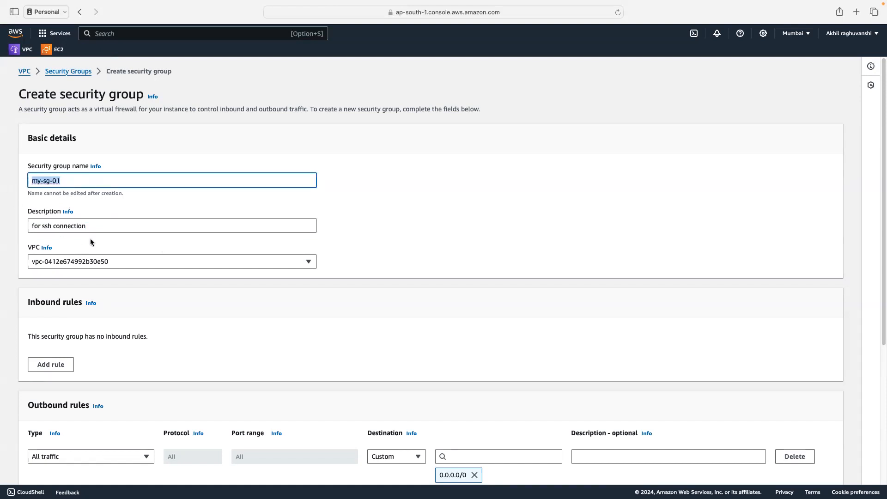
pyautogui.moveTo(89, 226); pyautogui.dragTo(7, 218)
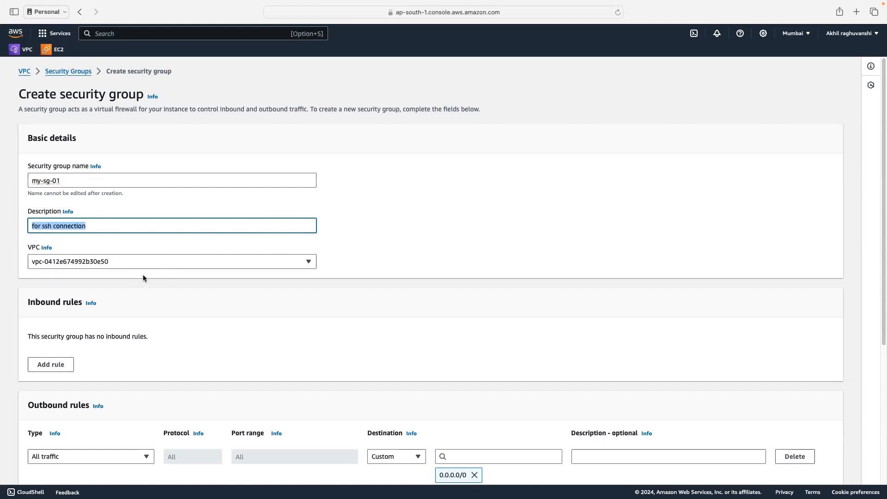
pyautogui.click(255, 264)
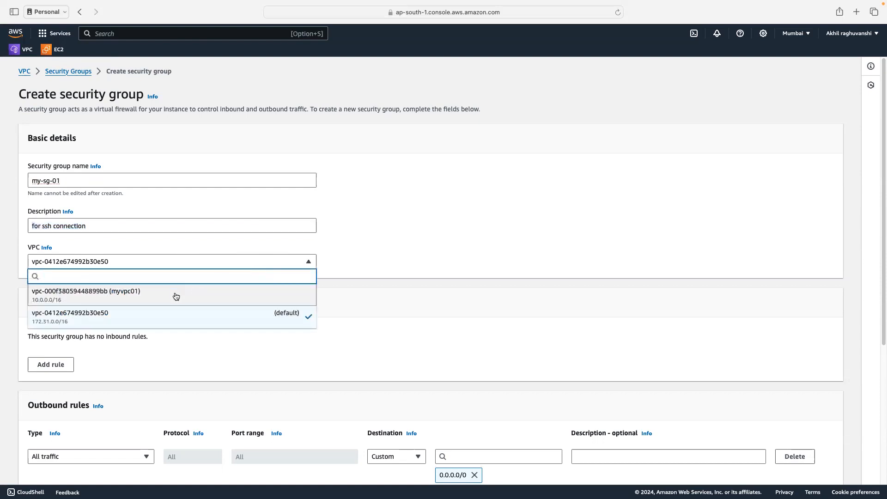
pyautogui.click(119, 298)
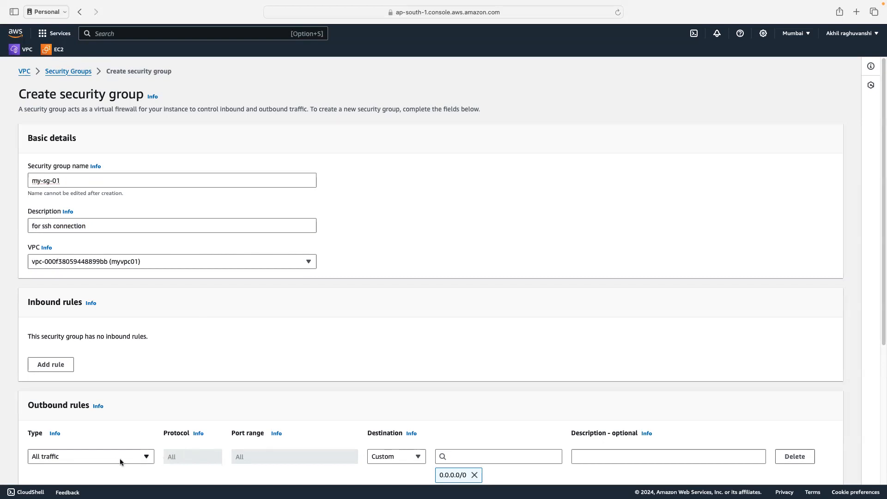
# - Add a Custom TCP inbound rule for port 22 with Anywhere-IPv4 as the source
pyautogui.click(61, 368)
pyautogui.click(113, 357)
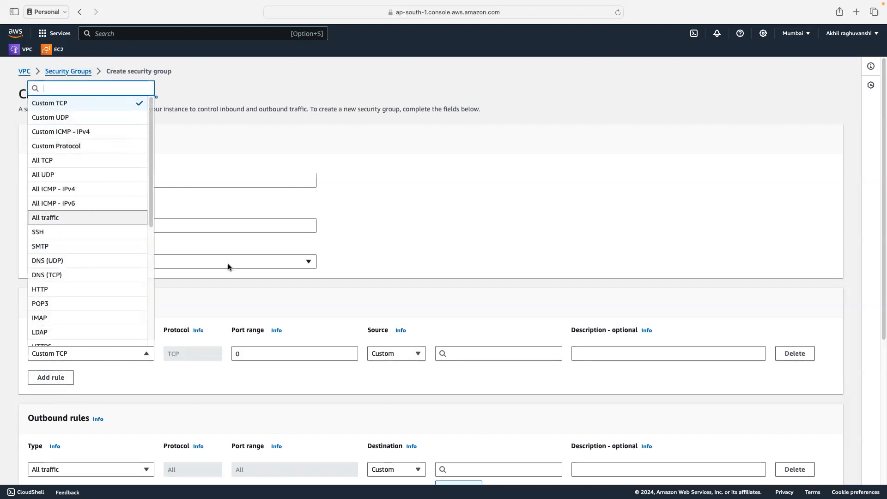
pyautogui.click(250, 358)
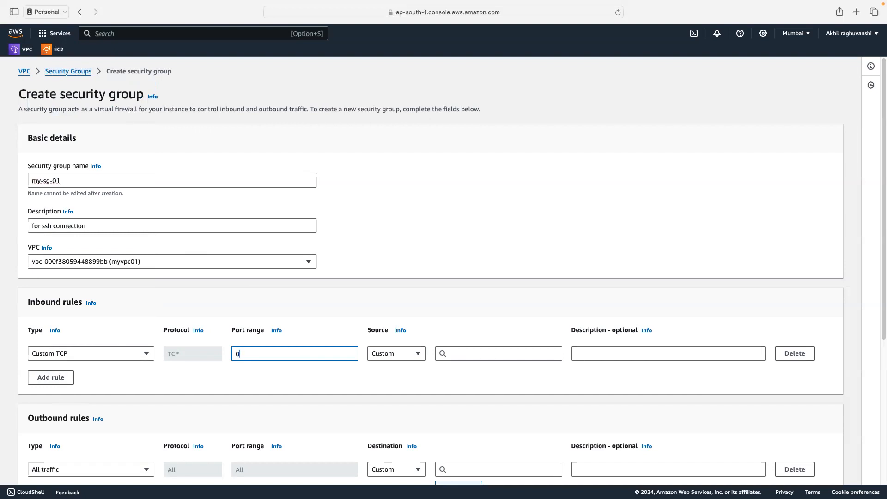
pyautogui.press('ctrl+super+space')
pyautogui.click(249, 356)
pyautogui.press('BackSpace')
pyautogui.write('22')
pyautogui.click(333, 382)
pyautogui.click(418, 354)
pyautogui.click(412, 383)
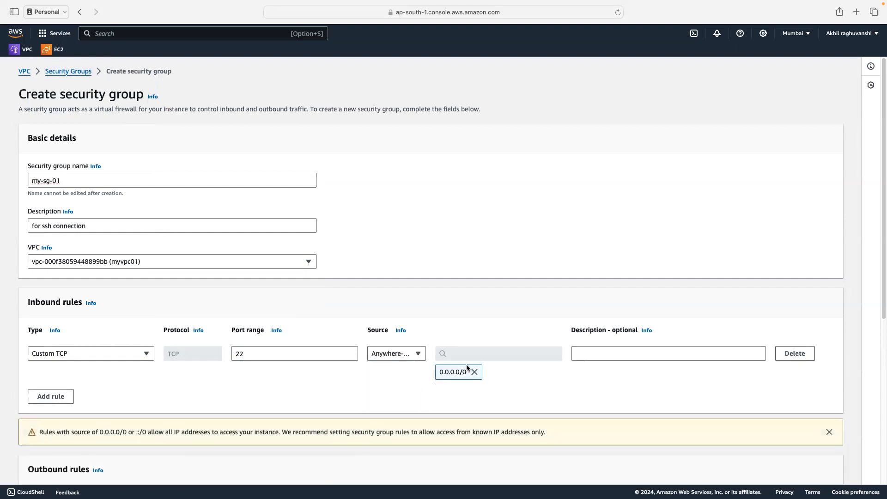
pyautogui.click(629, 354)
pyautogui.click(414, 384)
pyautogui.doubleClick(248, 353)
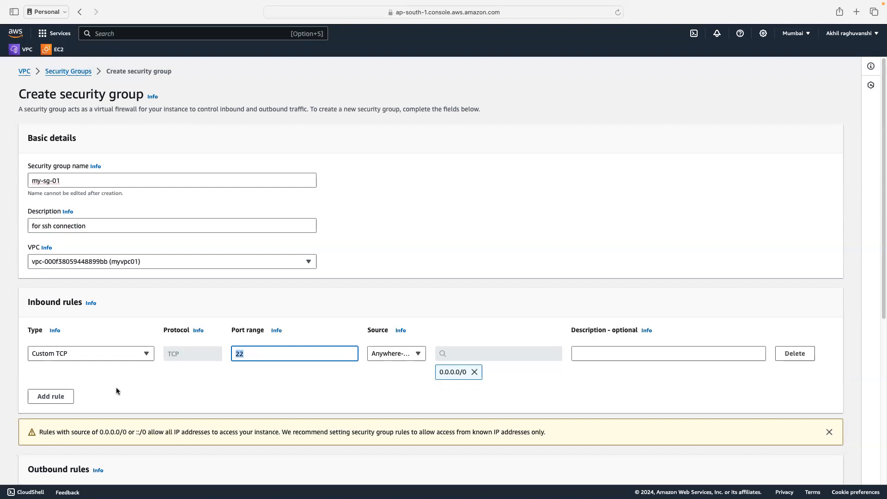
# - Add a second inbound rule of type All ICMP - IPv4 with Anywhere-IPv4 as the source
pyautogui.click(51, 397)
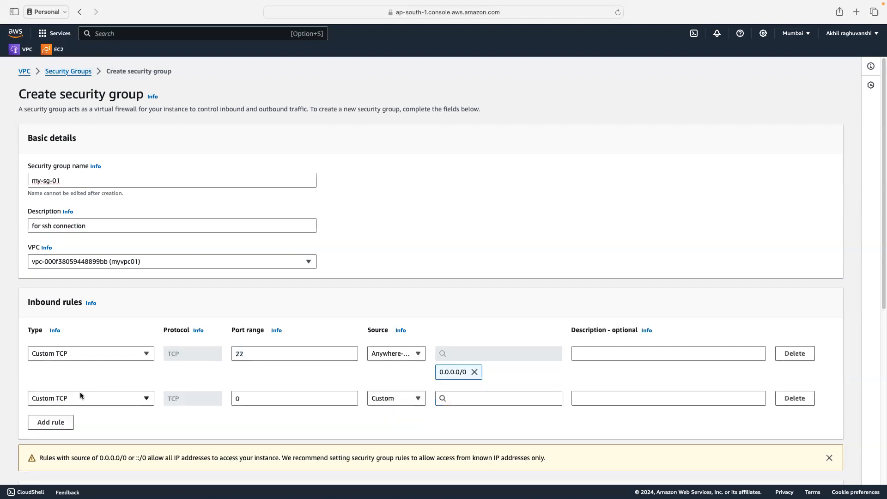
pyautogui.click(108, 403)
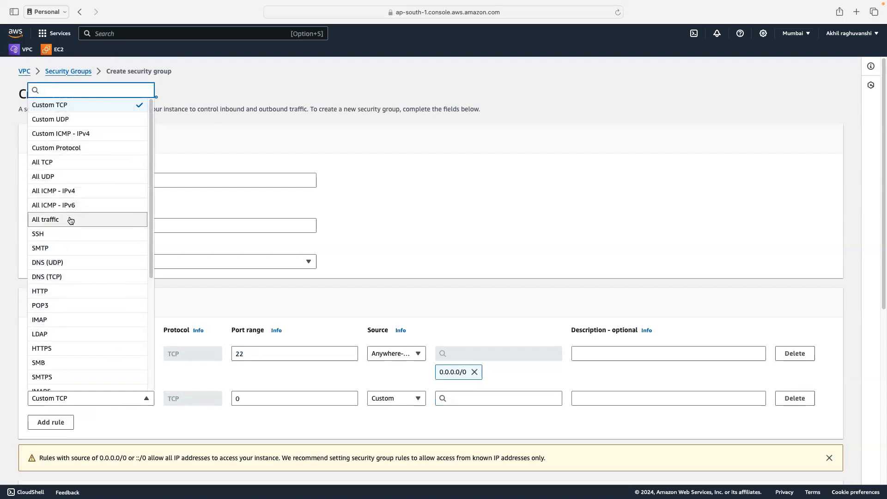
pyautogui.click(62, 191)
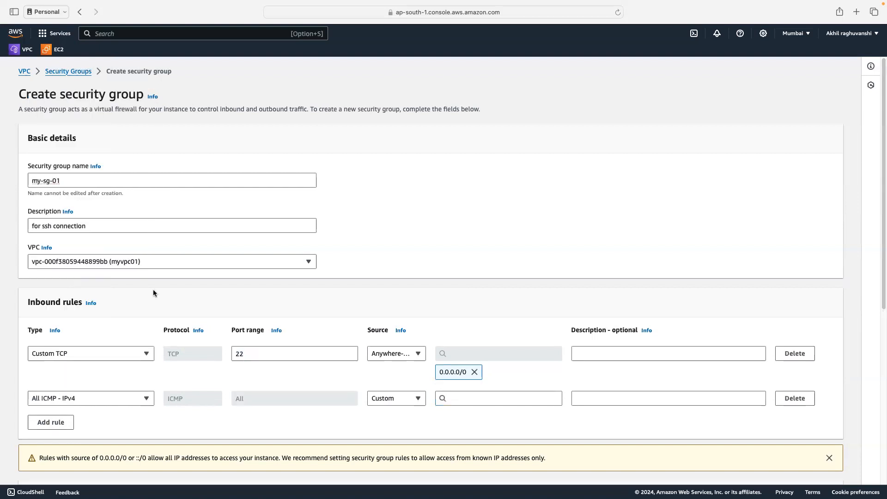
pyautogui.click(416, 399)
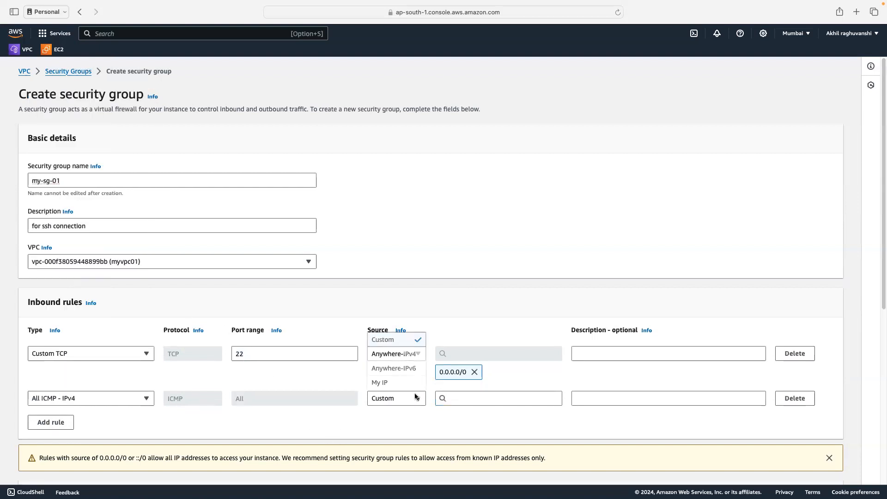
pyautogui.click(403, 355)
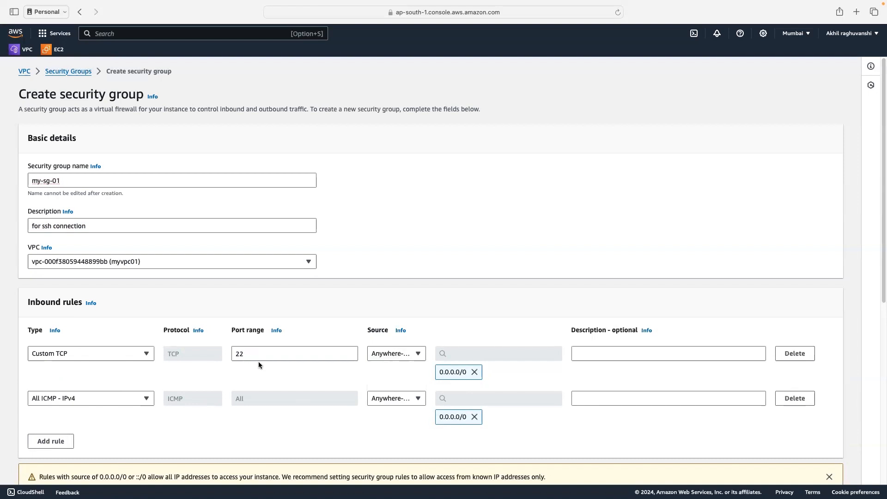
pyautogui.moveTo(254, 354); pyautogui.dragTo(206, 355)
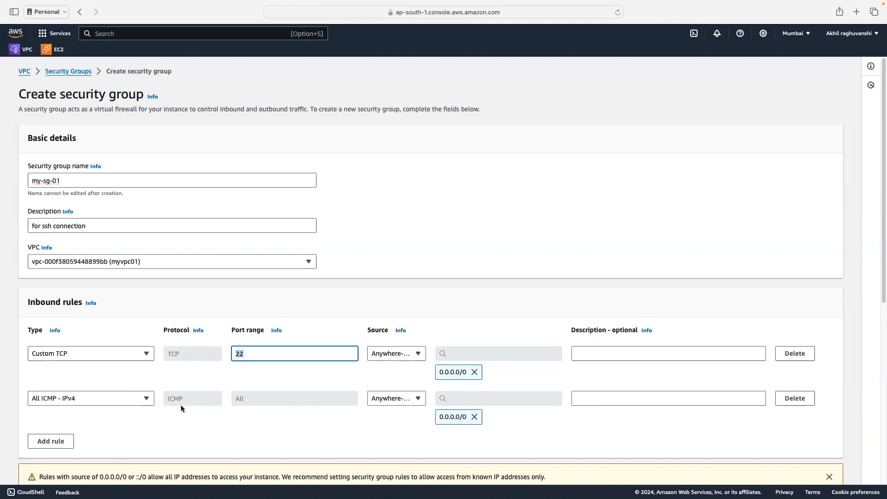
pyautogui.click(269, 432)
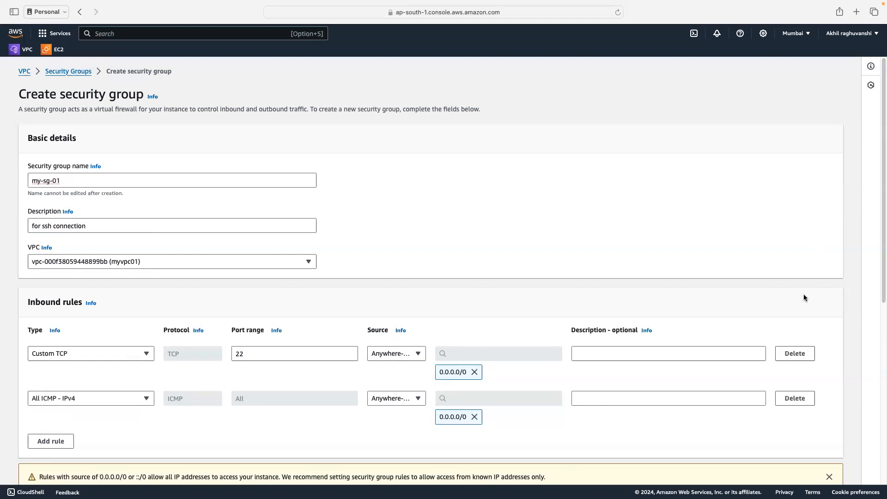
# - Keep the default outbound rule for all traffic and create the security group
pyautogui.moveTo(880, 292); pyautogui.dragTo(881, 380)
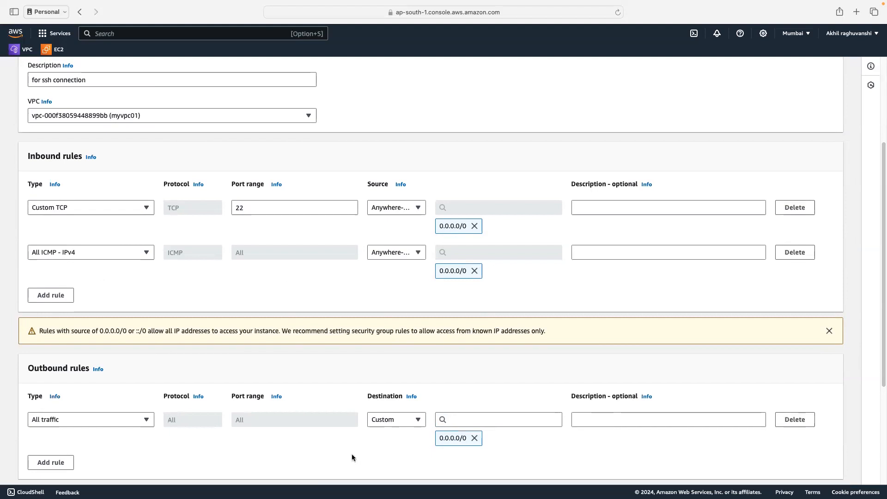
pyautogui.scroll(1, 352, 457)
pyautogui.moveTo(882, 306); pyautogui.dragTo(881, 423)
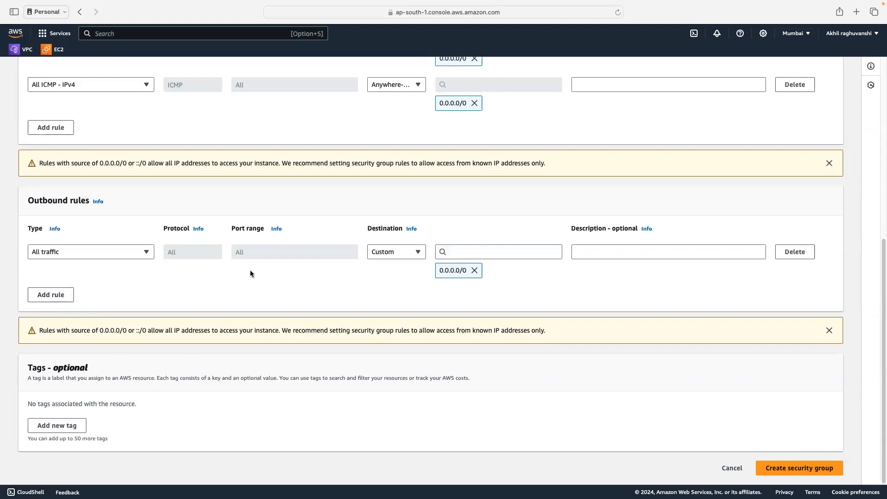
pyautogui.click(806, 468)
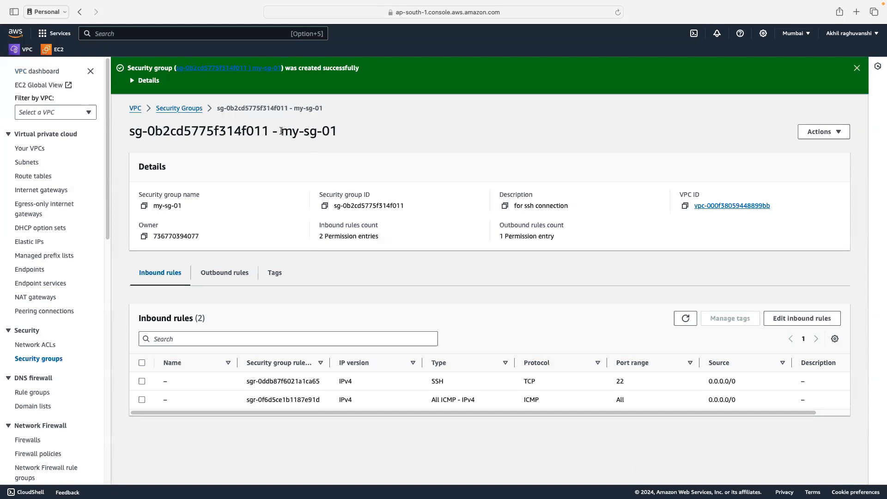
# - Review the name of the created security group and its SSH and ICMP inbound rules
pyautogui.moveTo(282, 132); pyautogui.dragTo(338, 133)
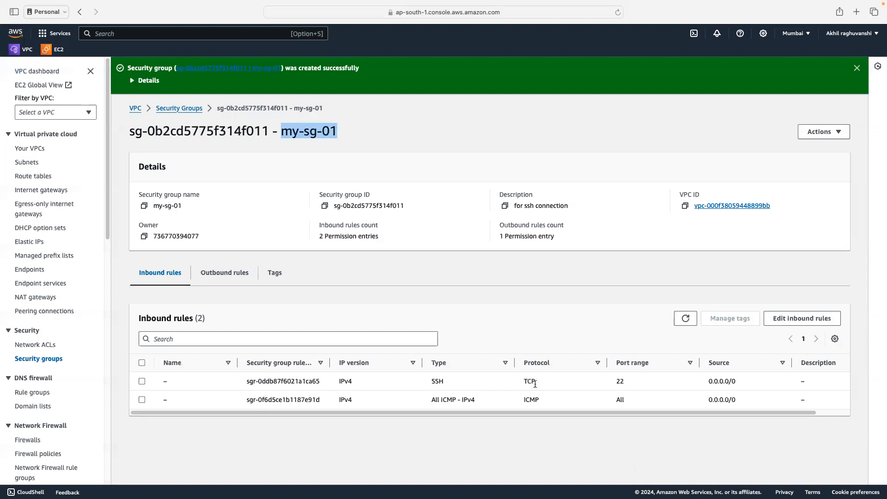
pyautogui.moveTo(611, 378); pyautogui.dragTo(640, 384)
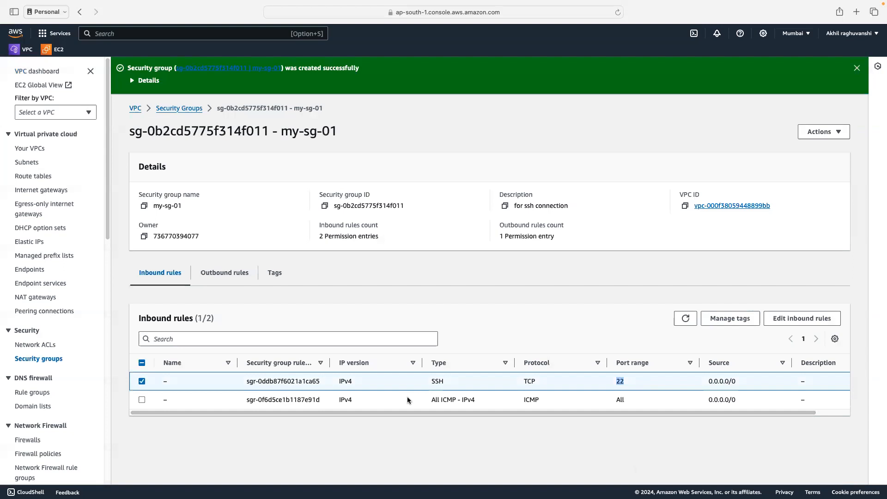
pyautogui.click(430, 402)
pyautogui.click(470, 401)
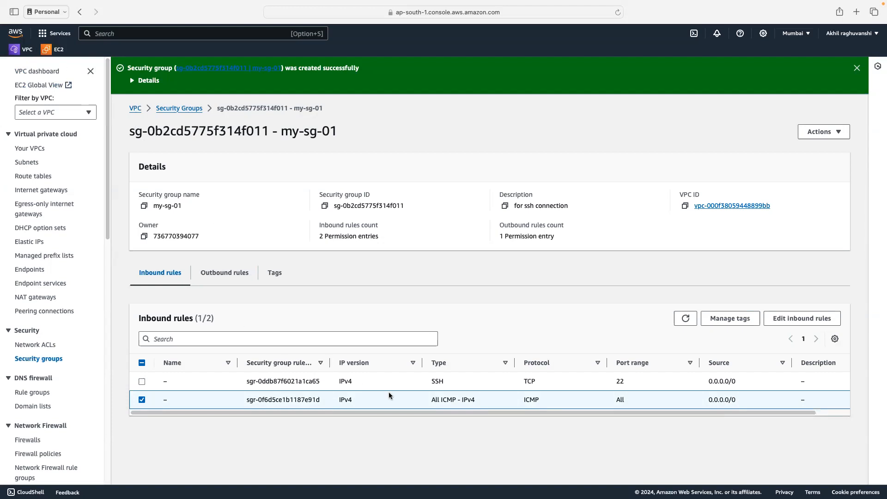
pyautogui.doubleClick(623, 381)
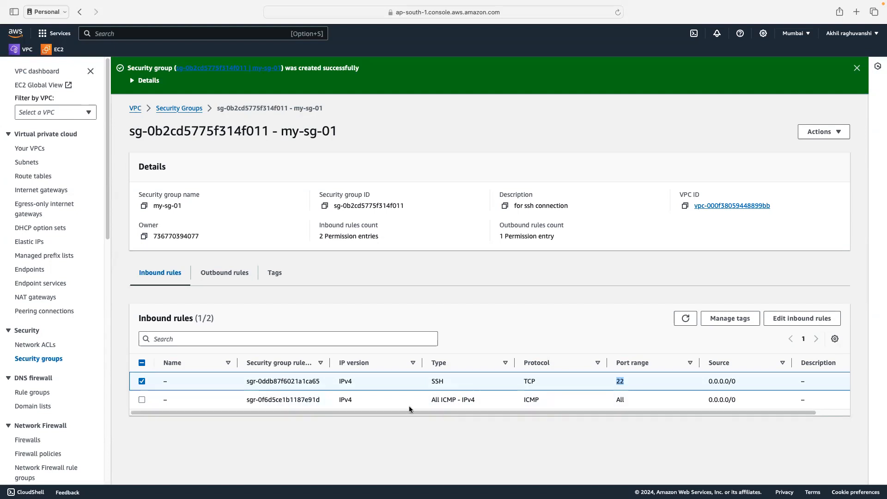
# - Go to the EC2 instances and start launching a new instance named linuxvm
pyautogui.click(55, 51)
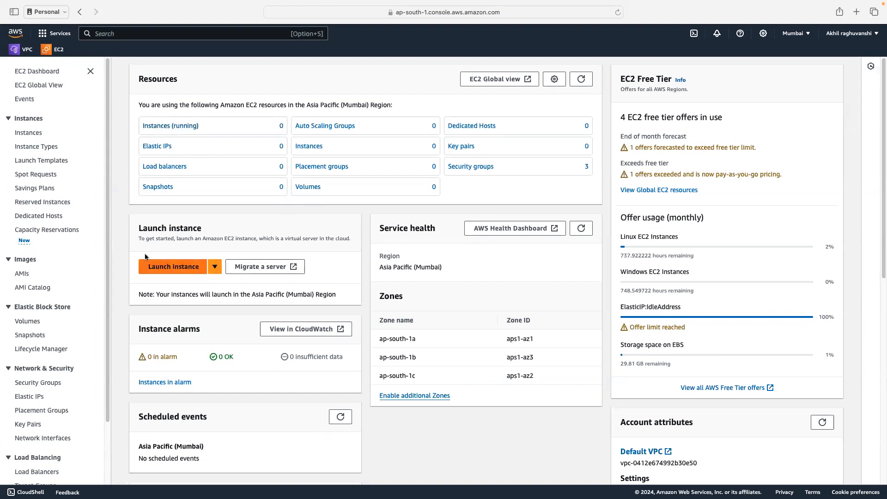
pyautogui.click(27, 137)
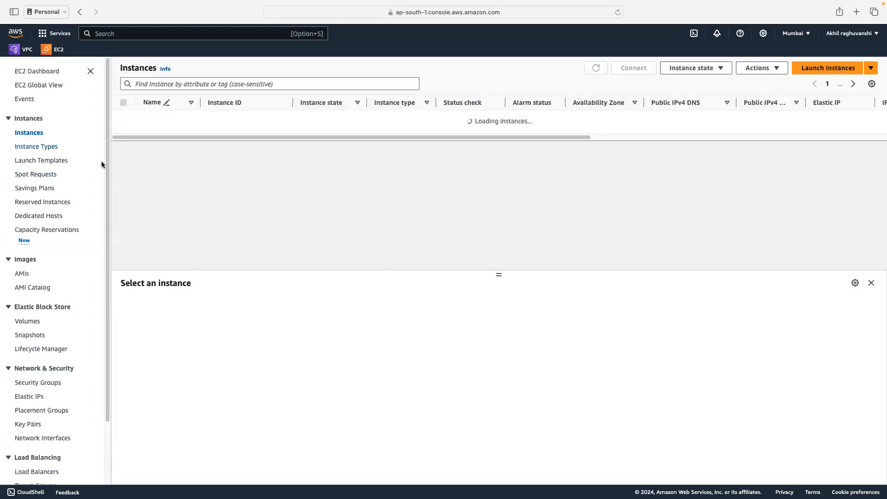
pyautogui.click(814, 70)
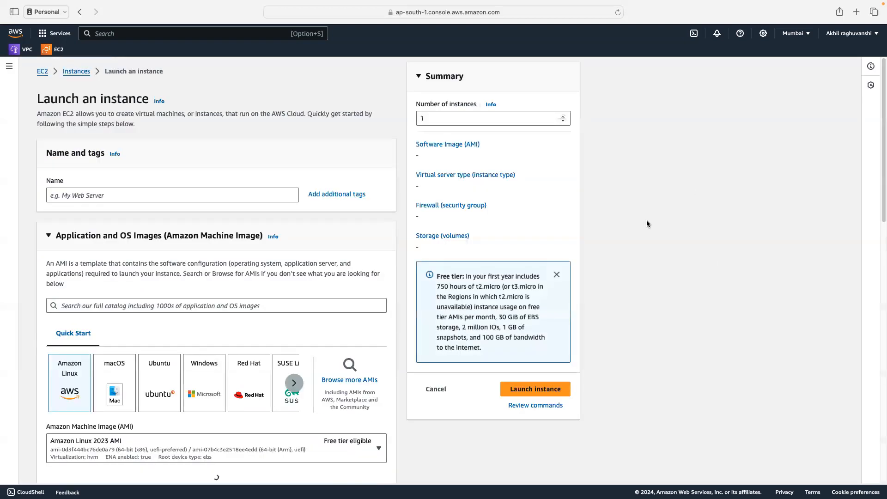
pyautogui.click(96, 194)
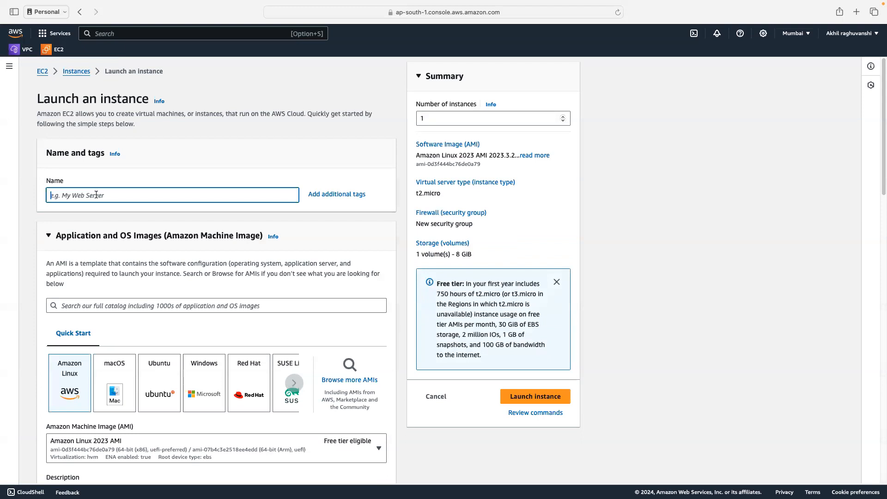
pyautogui.write('linuxvm')
pyautogui.click(230, 263)
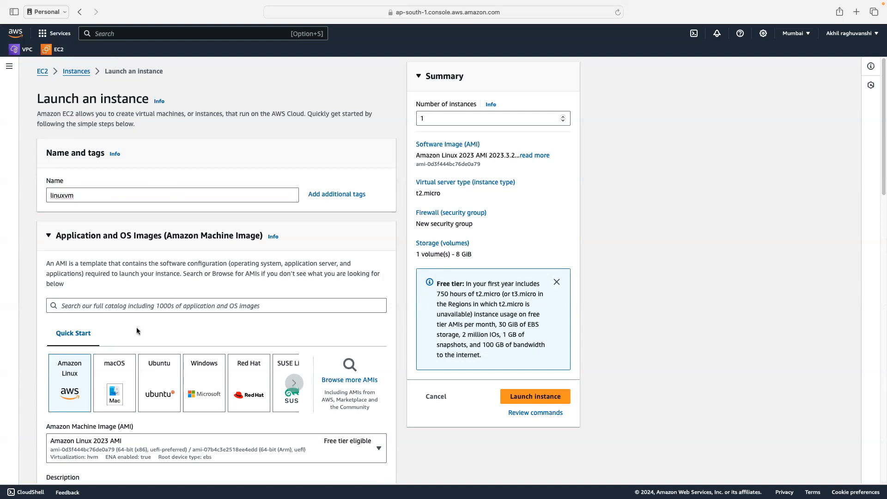
# - Review the preselected Amazon Linux image, architecture and instance type for the linuxvm instance
pyautogui.scroll(-2, 283, 295)
pyautogui.scroll(-2, 285, 293)
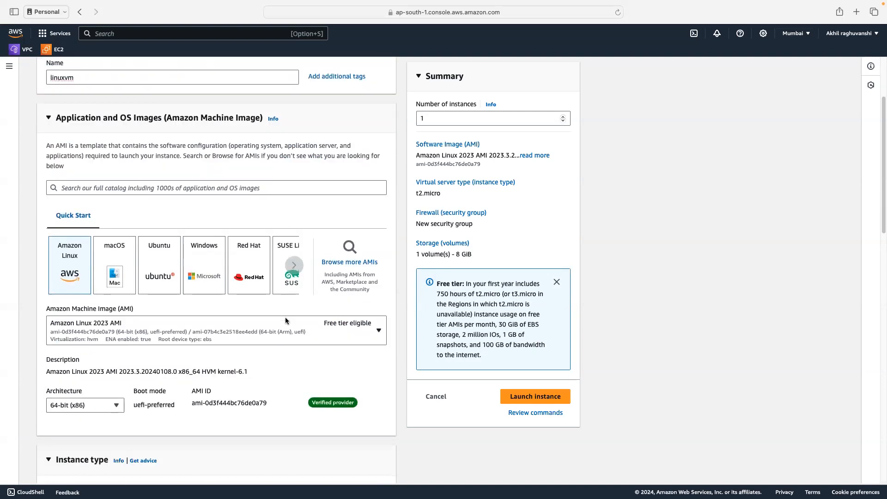
pyautogui.scroll(-2, 285, 317)
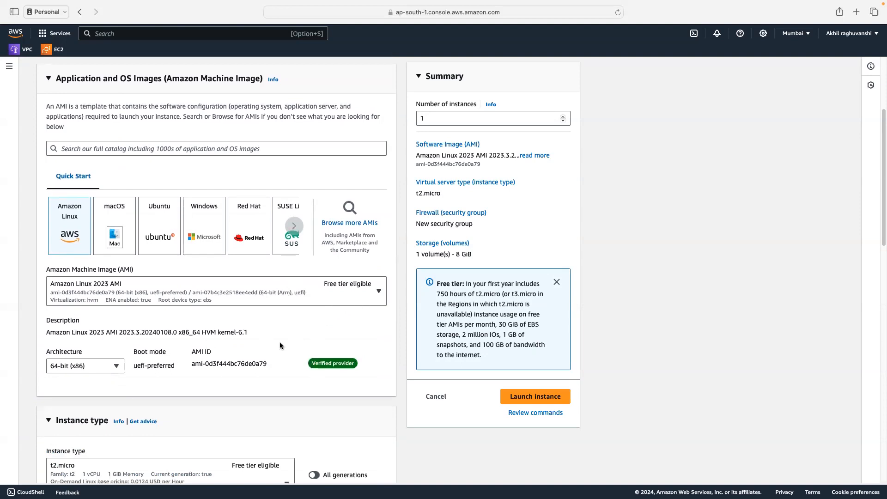
pyautogui.scroll(-1, 280, 341)
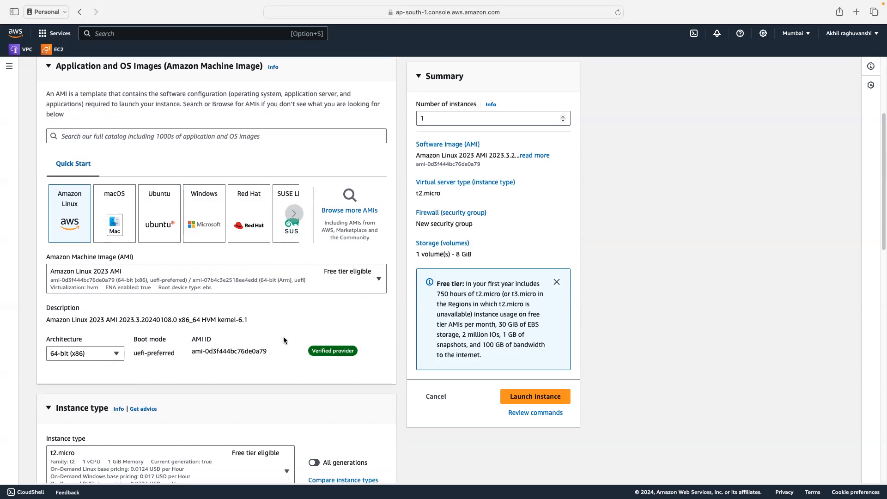
pyautogui.scroll(-2, 235, 340)
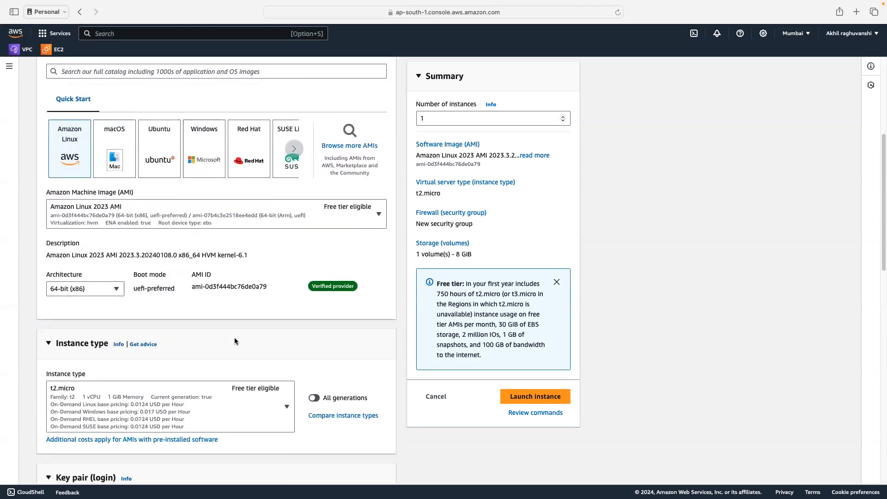
pyautogui.scroll(-3, 234, 341)
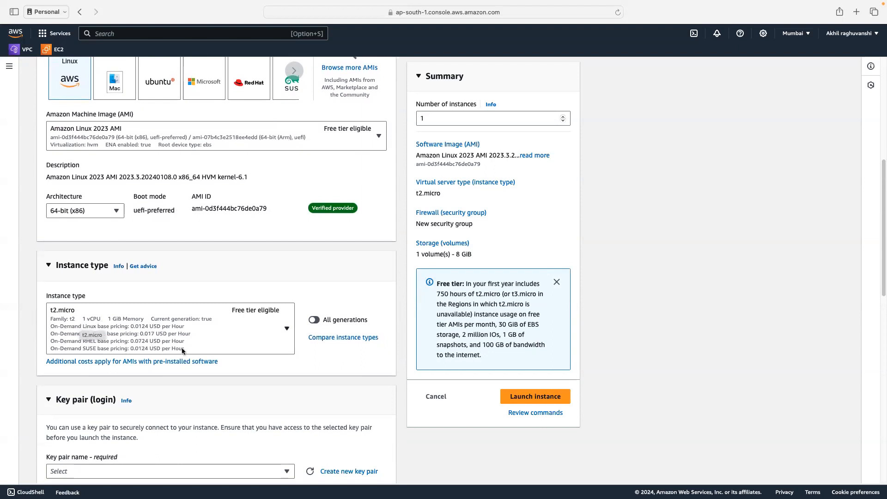
pyautogui.scroll(-5, 298, 360)
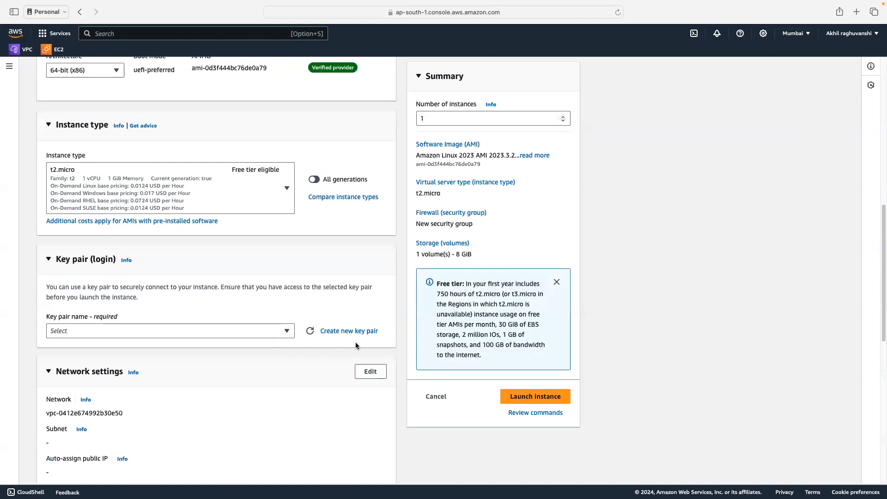
# - Start creating a new key pair for the instance, entering mykey as its name and choosing the .ppk private key format
pyautogui.click(287, 331)
pyautogui.click(318, 347)
pyautogui.click(340, 331)
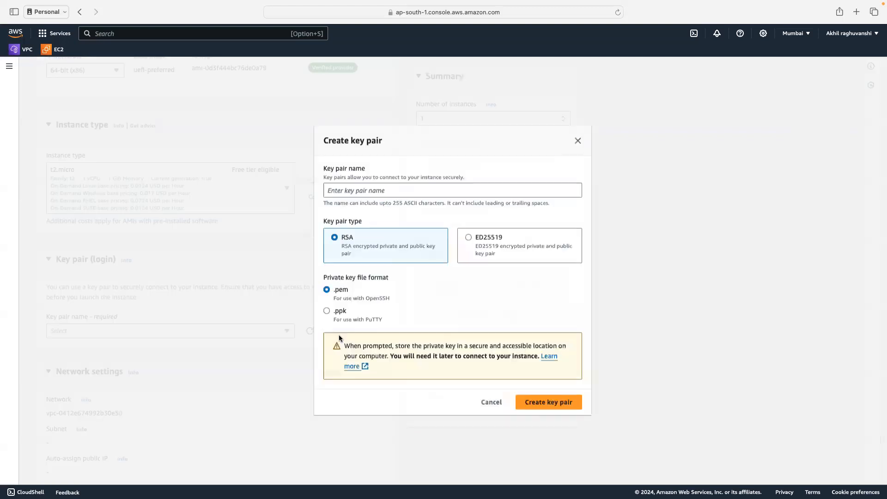
pyautogui.click(347, 191)
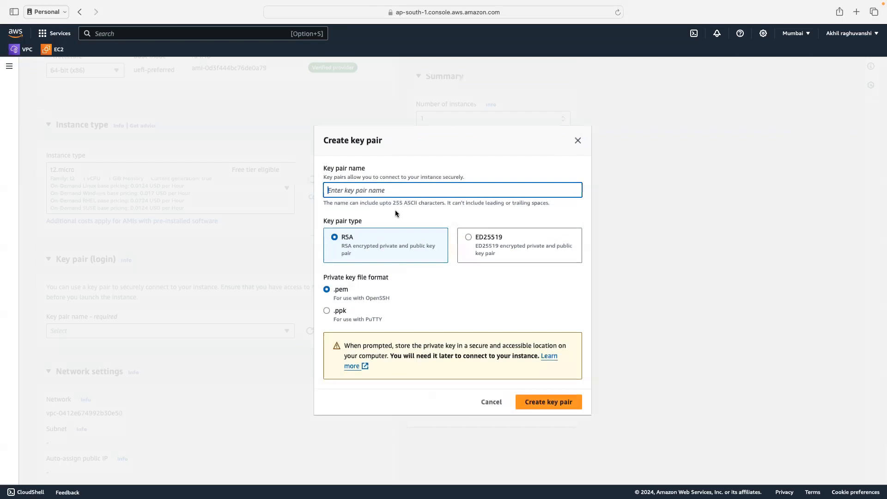
pyautogui.write('mykey')
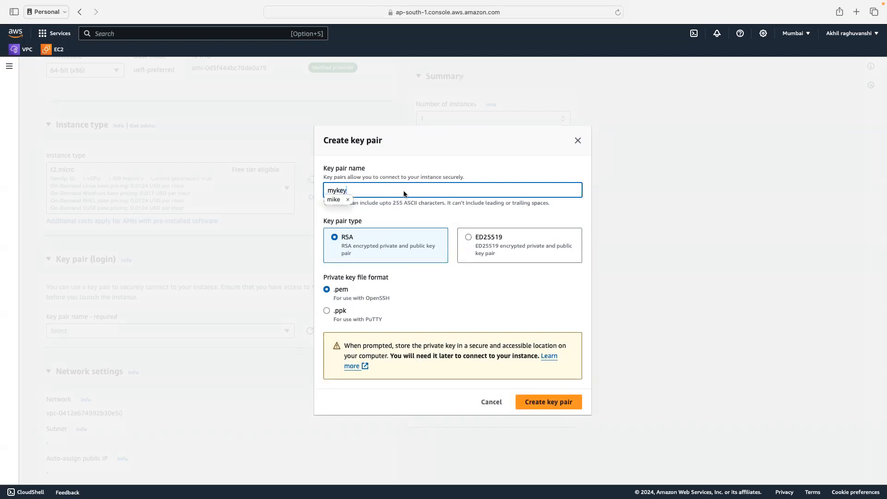
pyautogui.click(336, 316)
pyautogui.click(335, 316)
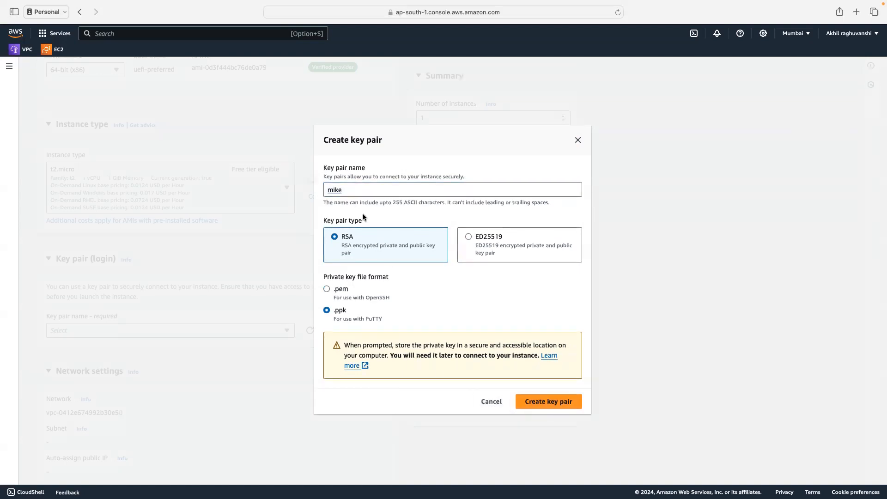
# - Replace the key pair name with mykey01 and create the key pair
pyautogui.click(353, 190)
pyautogui.press('BackSpace')
pyautogui.press('BackSpace')
pyautogui.press('BackSpace')
pyautogui.press('BackSpace')
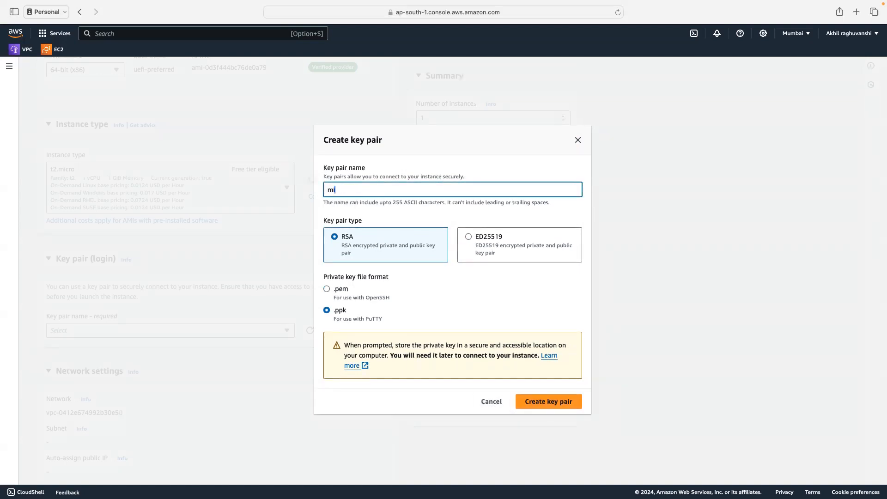
pyautogui.write('mykey01')
pyautogui.click(541, 402)
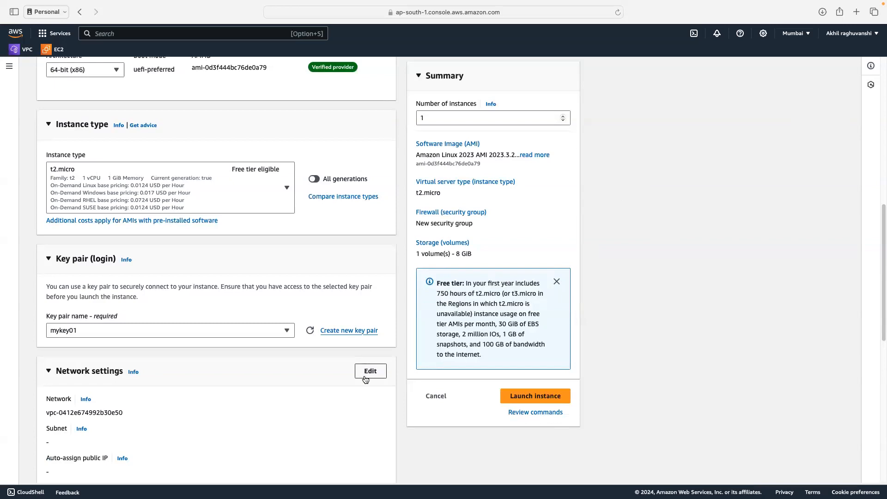
# - Edit the network settings to use the myvpc01 VPC and enable auto-assignment of a public IP
pyautogui.scroll(2, 270, 375)
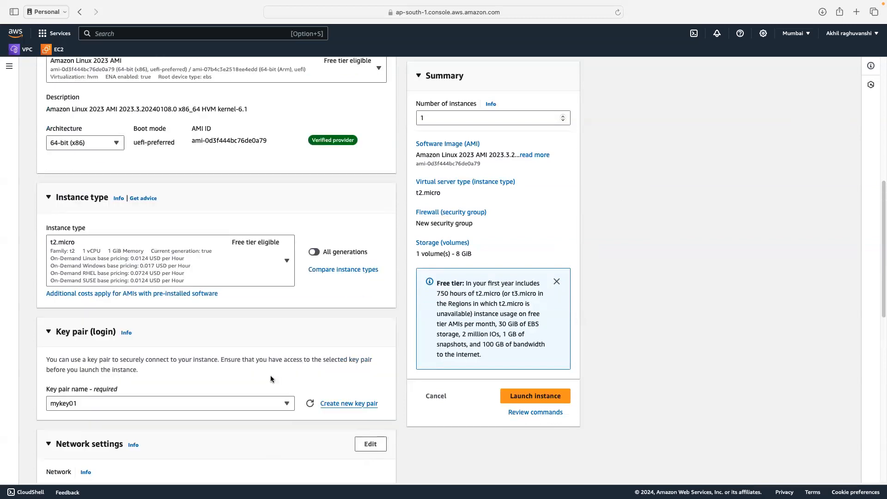
pyautogui.scroll(-4, 273, 376)
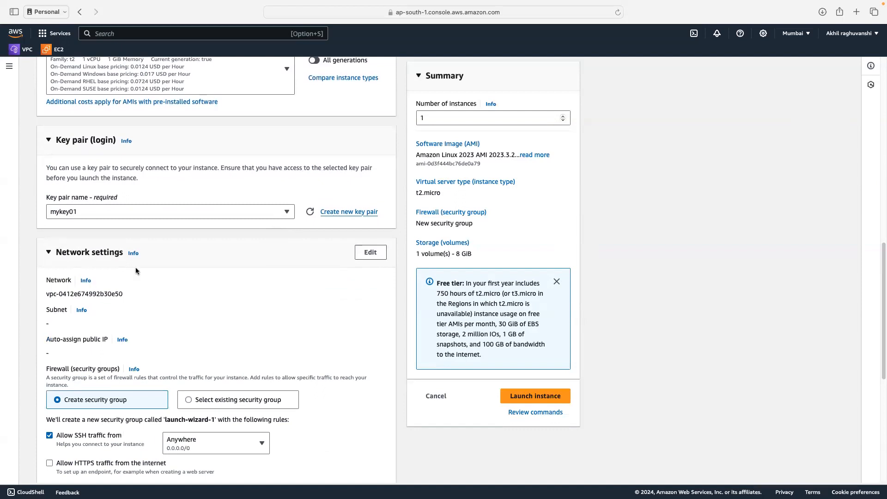
pyautogui.click(367, 252)
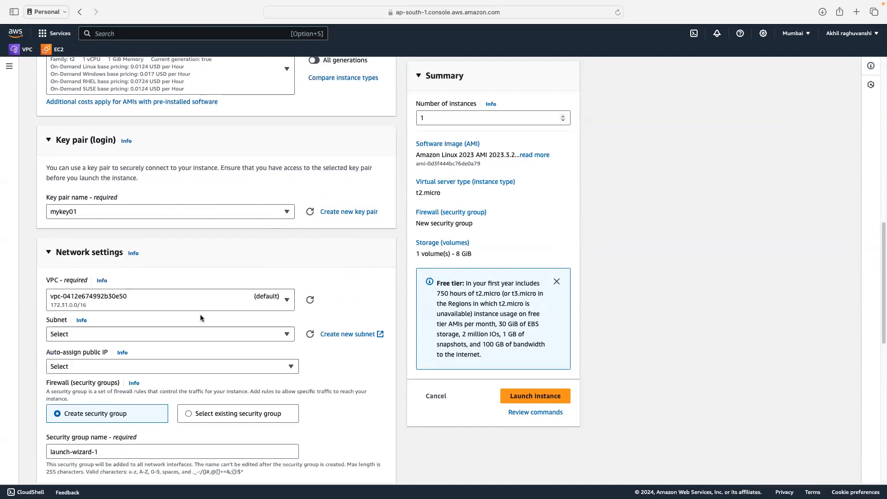
pyautogui.click(286, 300)
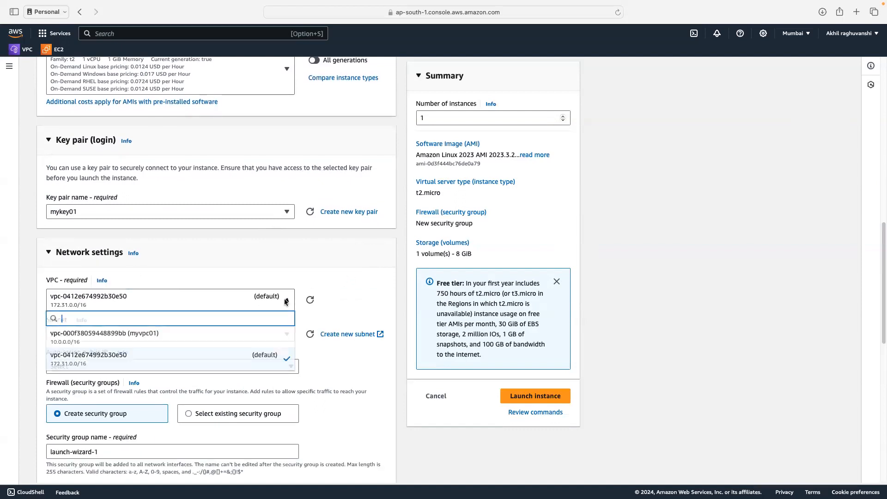
pyautogui.click(130, 337)
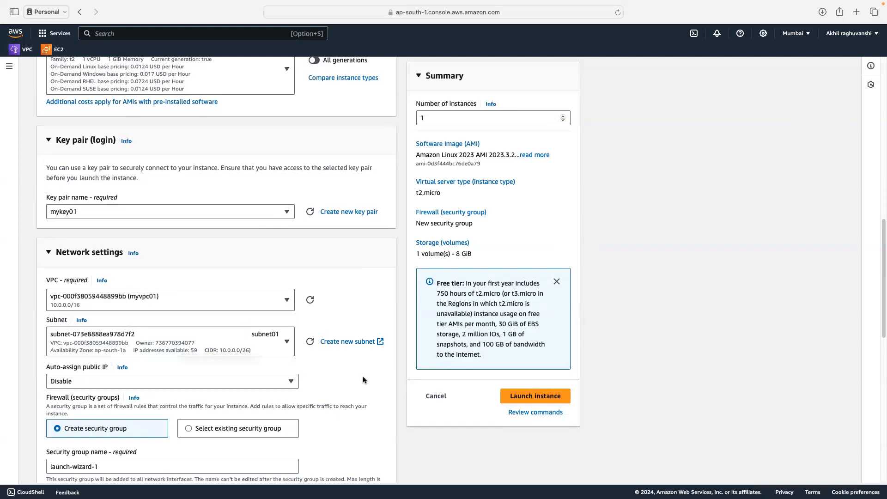
pyautogui.click(231, 381)
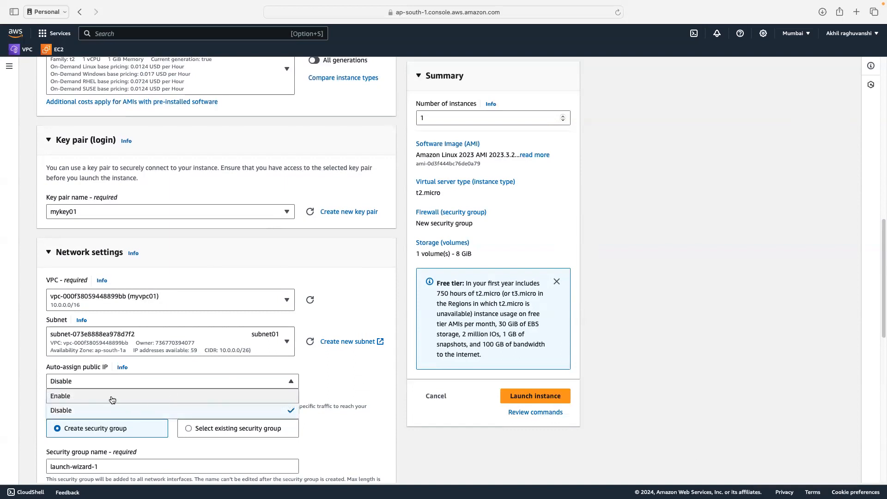
pyautogui.click(112, 397)
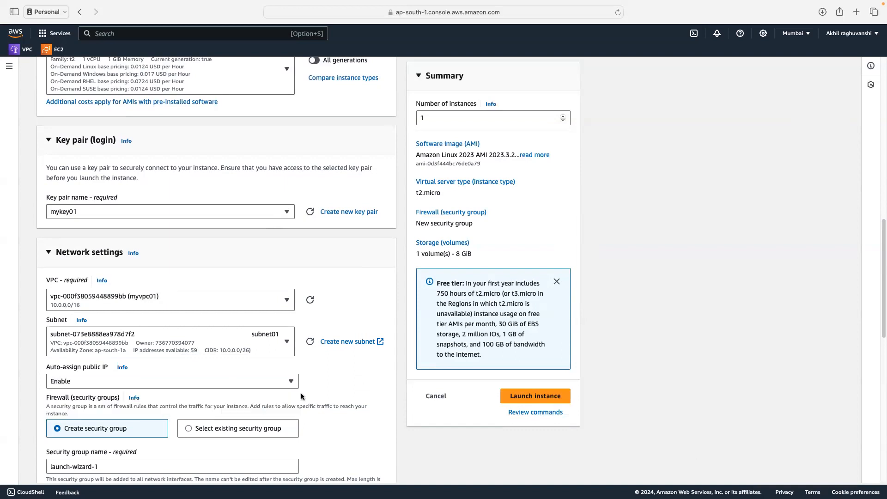
# - Assign the existing security group my-sg-01 to the instance instead of creating a new one
pyautogui.scroll(-3, 342, 397)
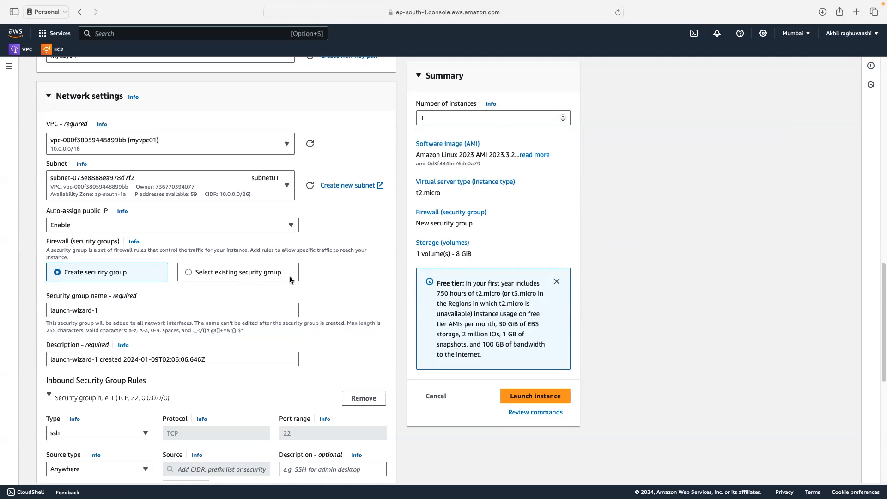
pyautogui.click(187, 272)
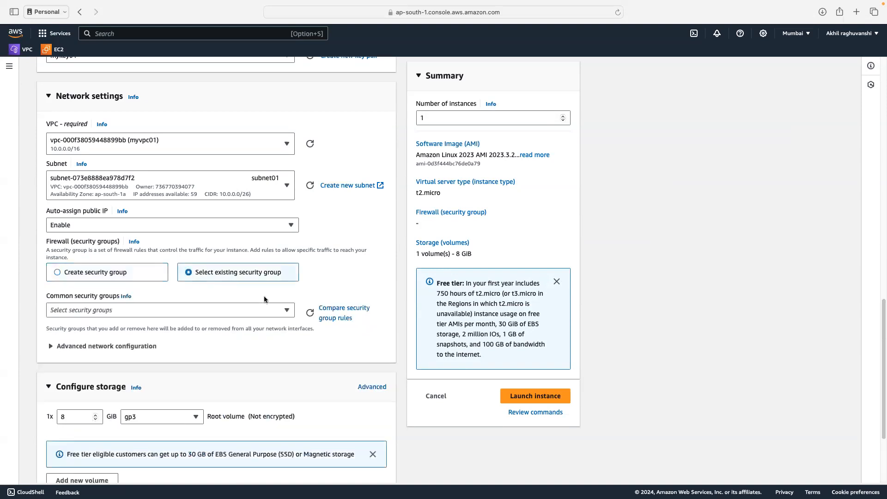
pyautogui.click(58, 272)
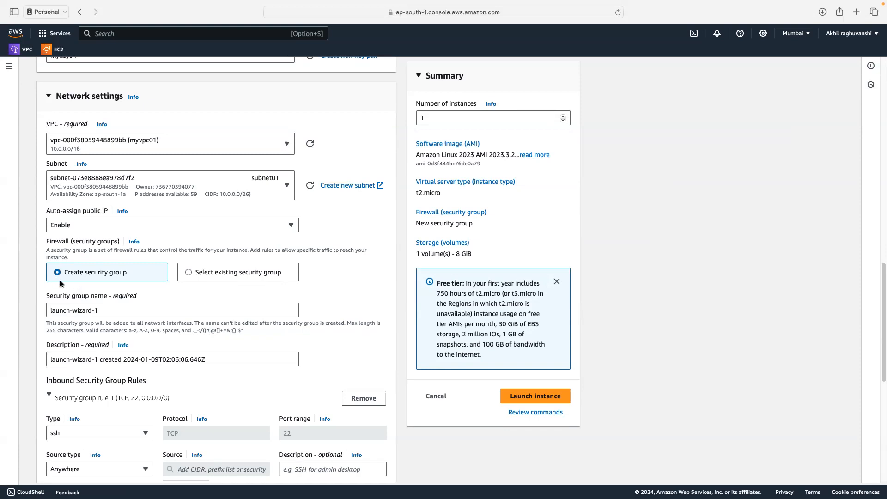
pyautogui.click(187, 273)
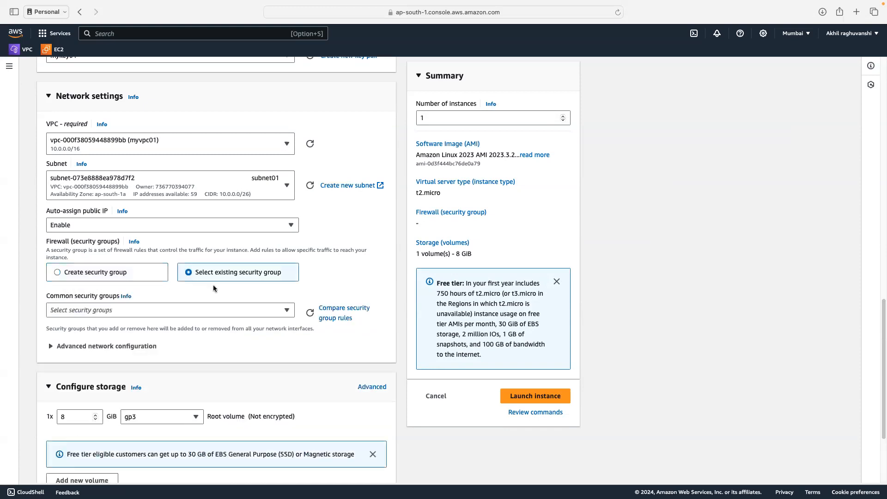
pyautogui.click(162, 312)
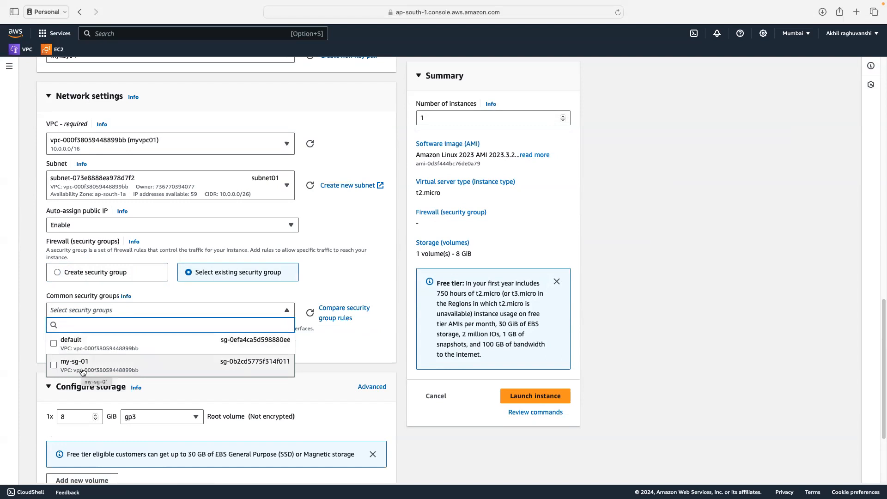
pyautogui.click(85, 367)
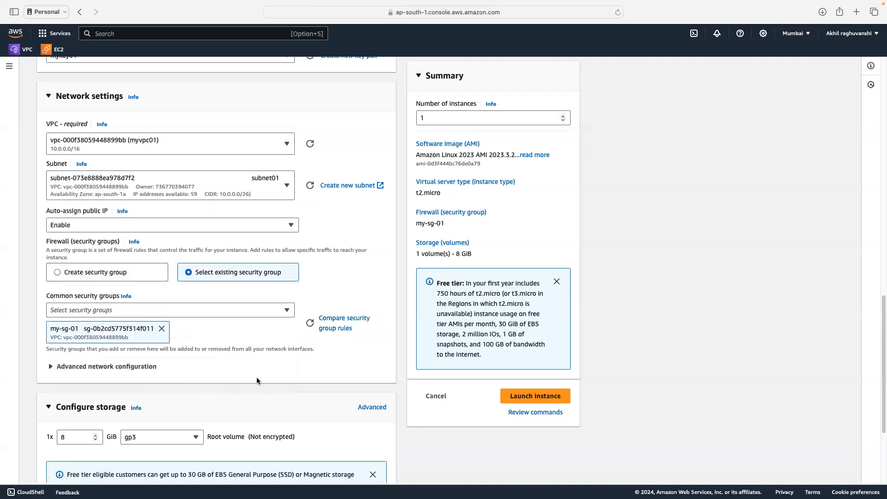
# - Launch the linuxvm instance with the default storage and refresh the list of all instances
pyautogui.scroll(-5, 265, 382)
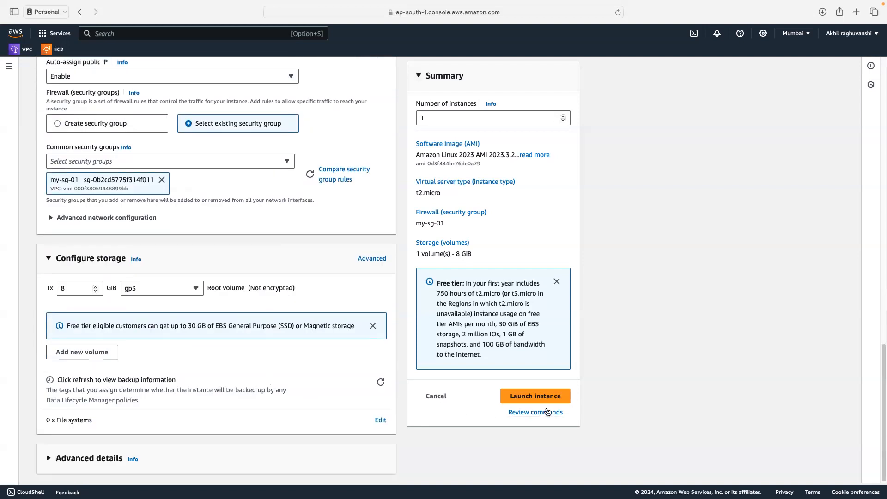
pyautogui.click(529, 397)
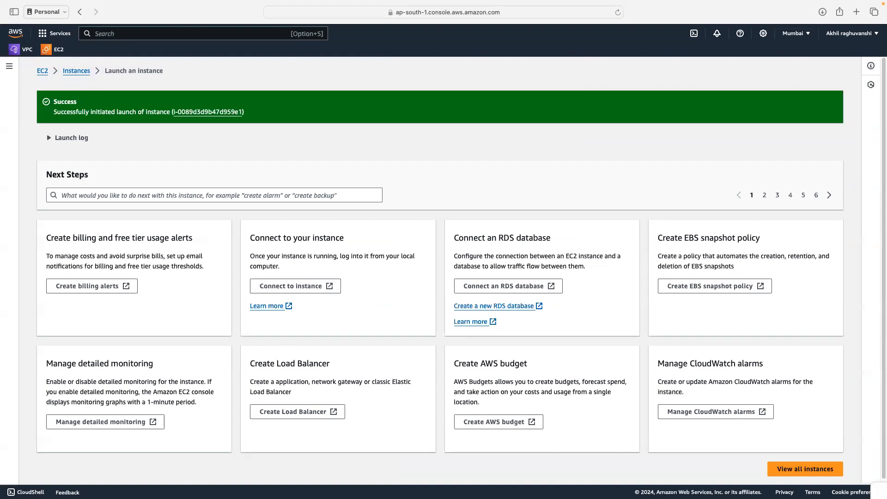
pyautogui.click(797, 470)
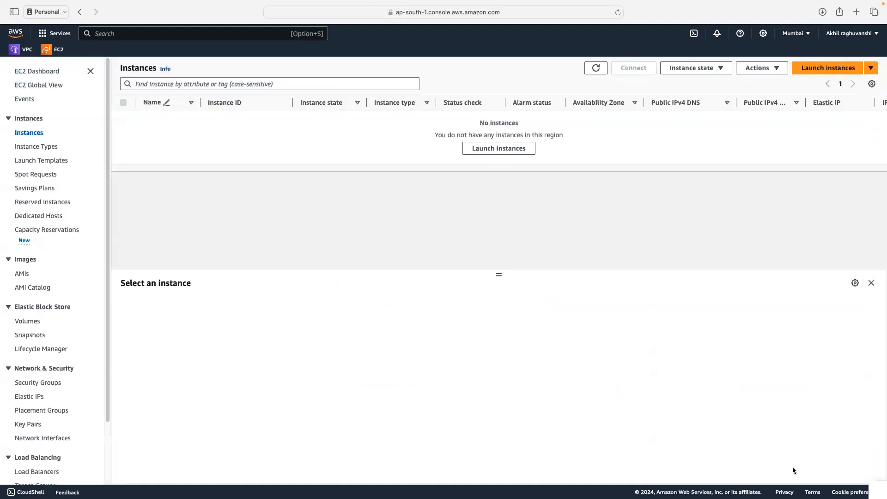
pyautogui.click(593, 71)
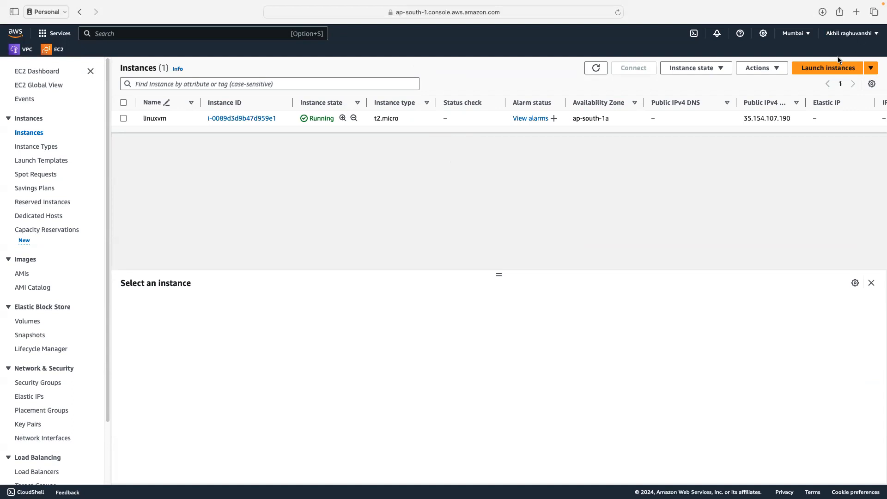
# - Start launching a second instance and name it webserver
pyautogui.click(828, 69)
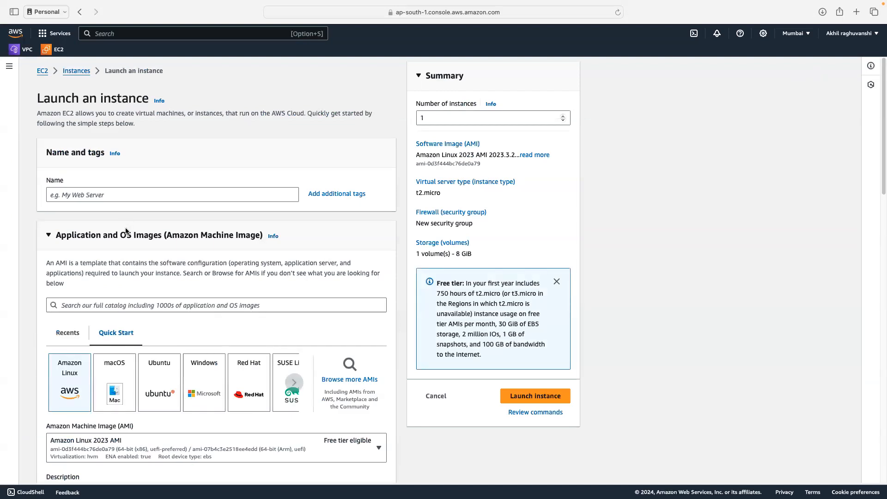
pyautogui.click(69, 194)
pyautogui.write('myvm')
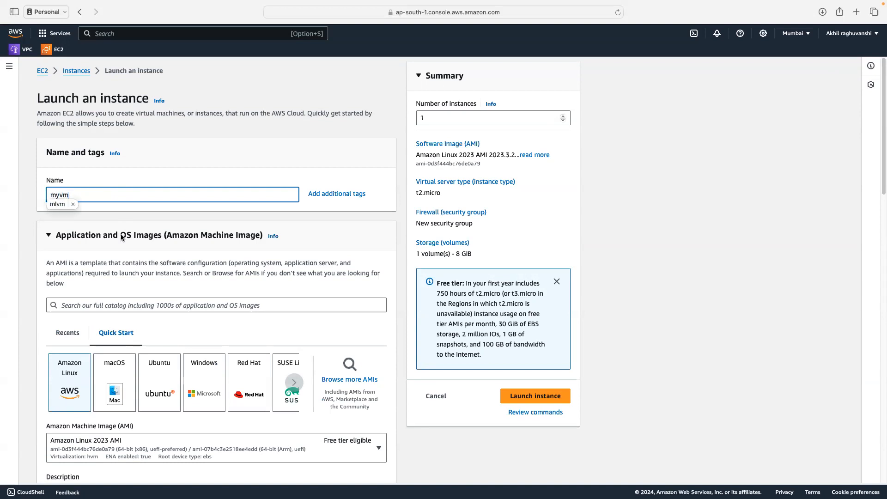
pyautogui.click(95, 269)
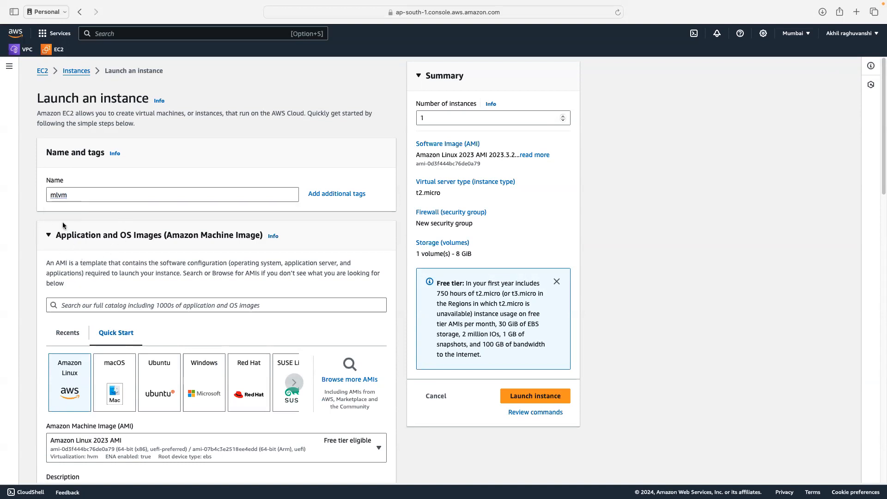
pyautogui.moveTo(67, 196); pyautogui.dragTo(25, 188)
pyautogui.write('myvm')
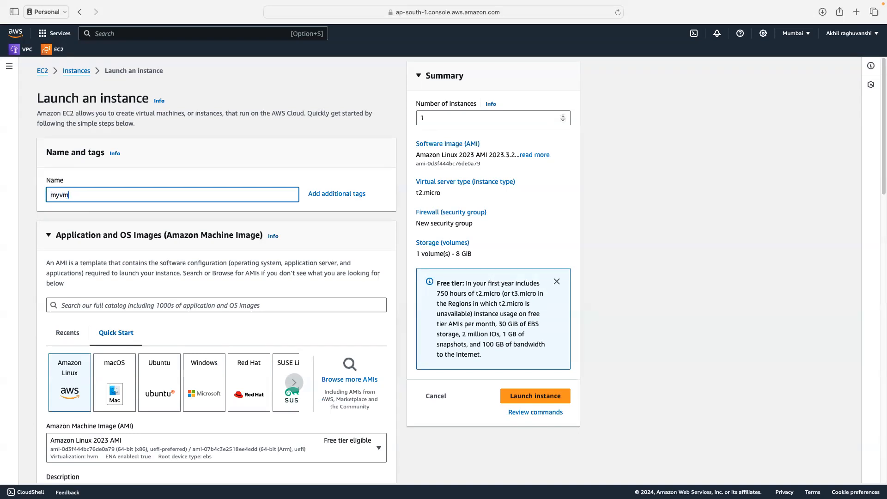
pyautogui.write('01')
pyautogui.moveTo(80, 196); pyautogui.dragTo(23, 193)
pyautogui.write('webserver')
pyautogui.click(226, 227)
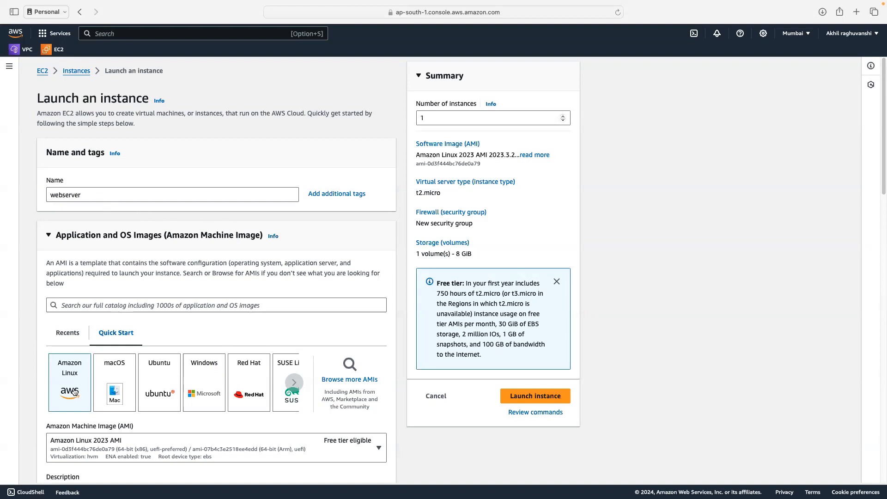
# - Keep the Amazon Linux 2023 AMI and t2.micro instance type, and select the existing key pair mykey01 for login
pyautogui.scroll(-2, 76, 388)
pyautogui.scroll(-4, 97, 347)
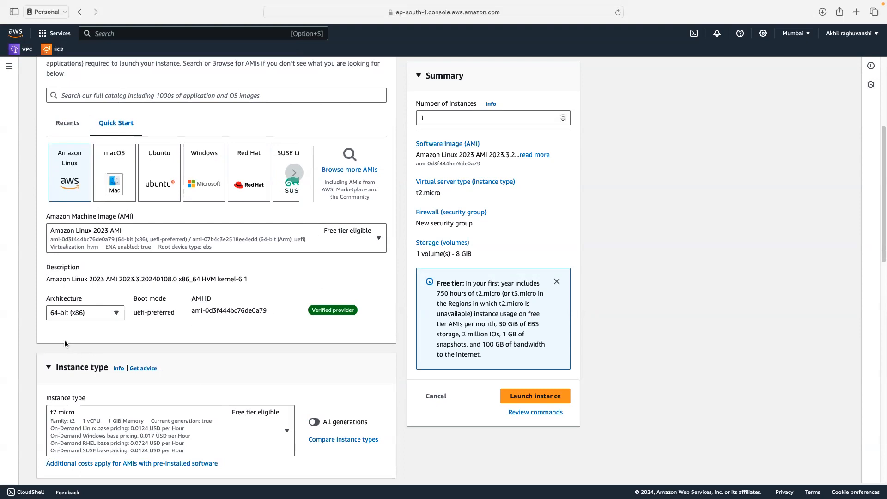
pyautogui.scroll(-2, 226, 338)
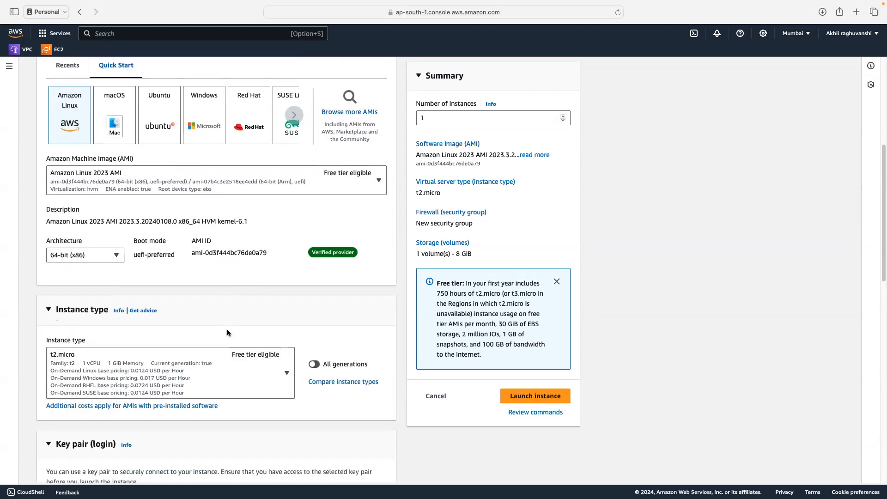
pyautogui.scroll(-2, 229, 330)
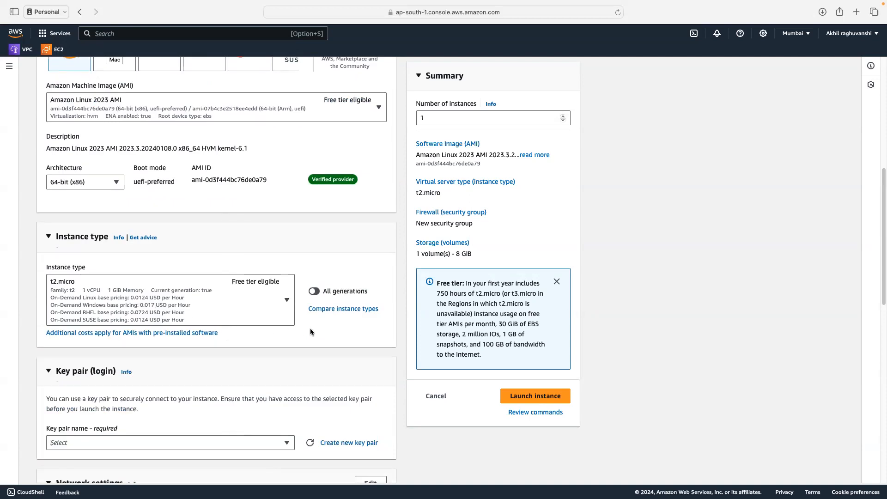
pyautogui.click(236, 287)
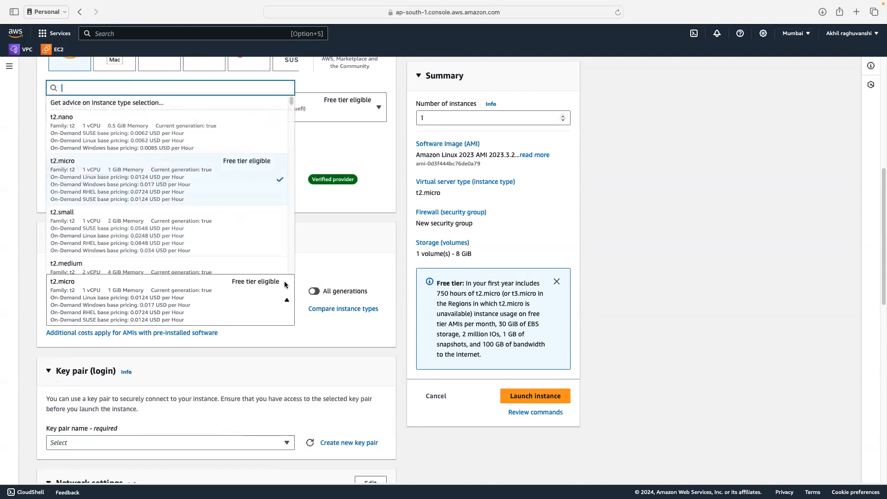
pyautogui.click(309, 327)
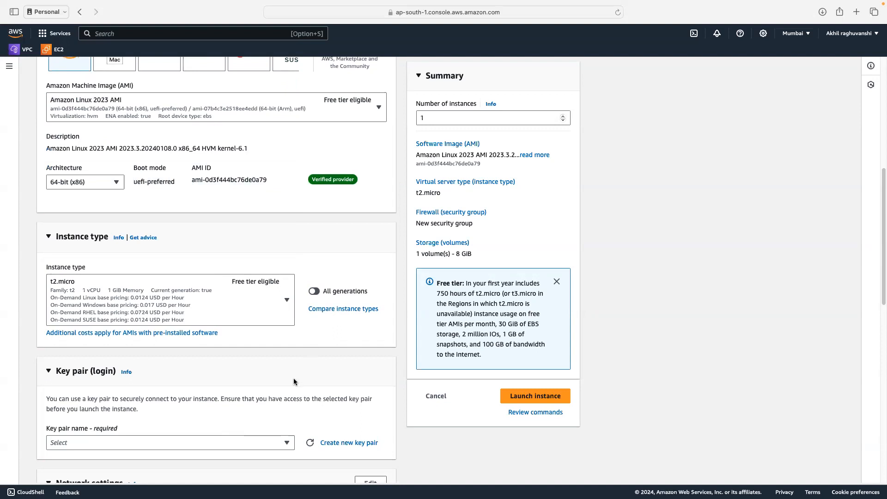
pyautogui.scroll(-4, 295, 382)
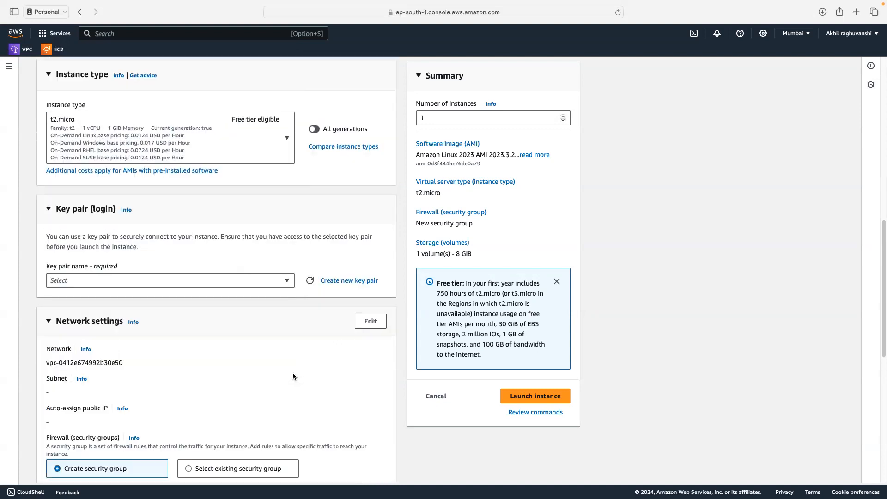
pyautogui.click(283, 281)
pyautogui.click(125, 331)
# - Edit the webserver instance's network settings to use the myvpc01 VPC and enable auto-assignment of a public IP
pyautogui.scroll(-1, 277, 366)
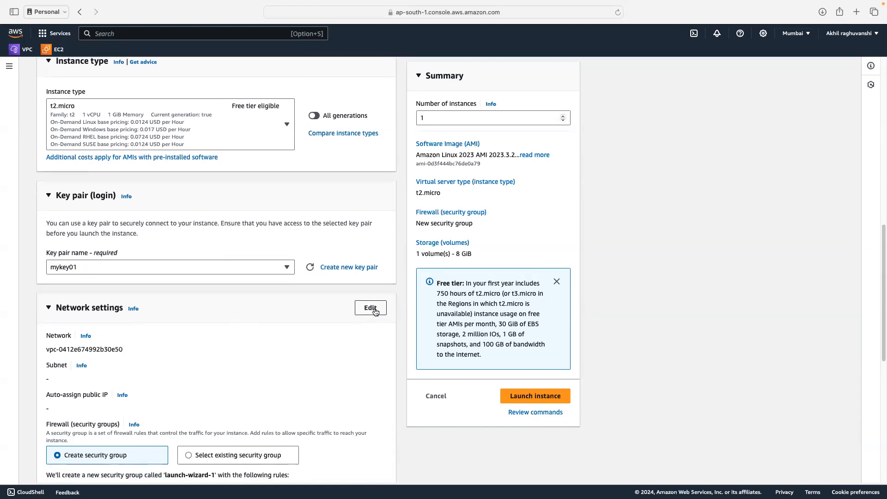
pyautogui.click(370, 307)
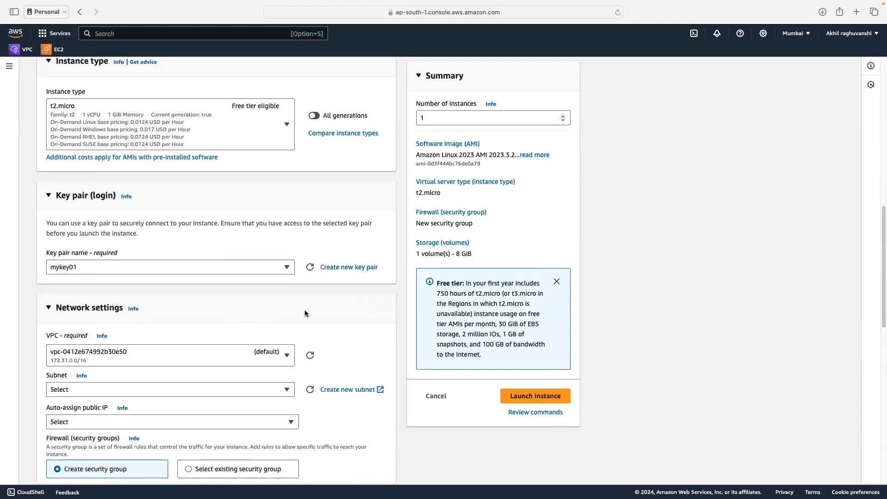
pyautogui.click(287, 355)
pyautogui.click(176, 394)
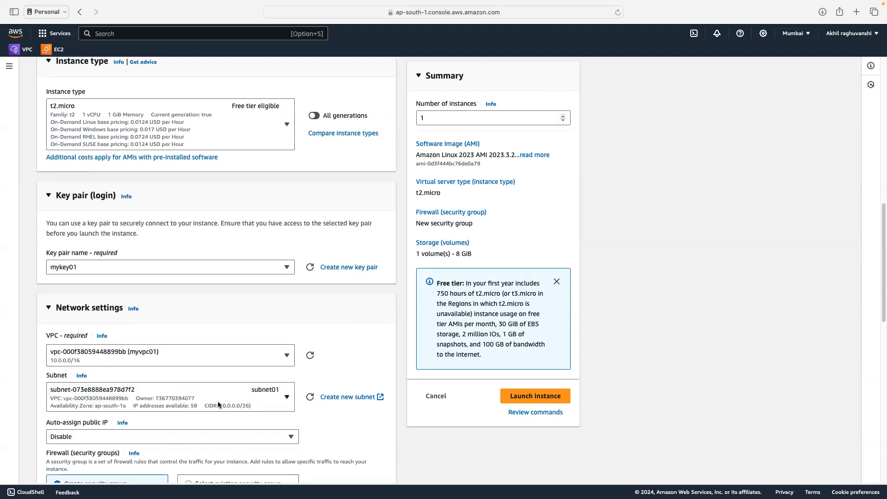
pyautogui.scroll(-4, 353, 374)
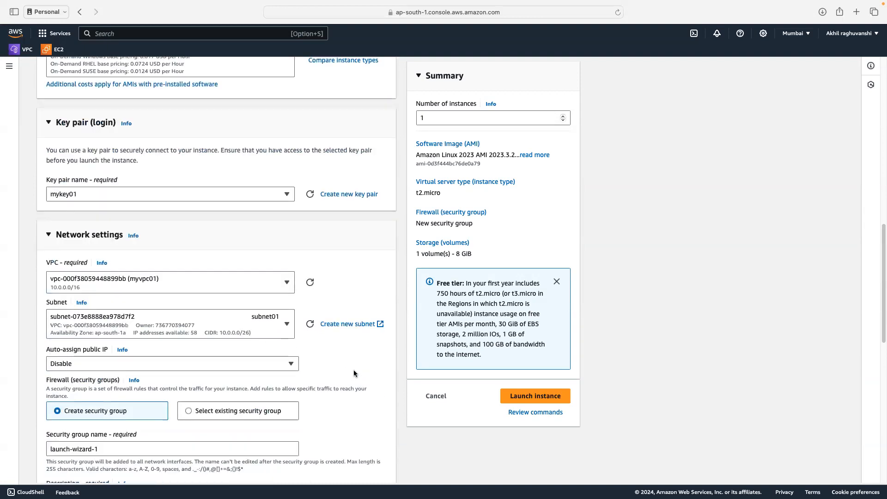
pyautogui.click(254, 353)
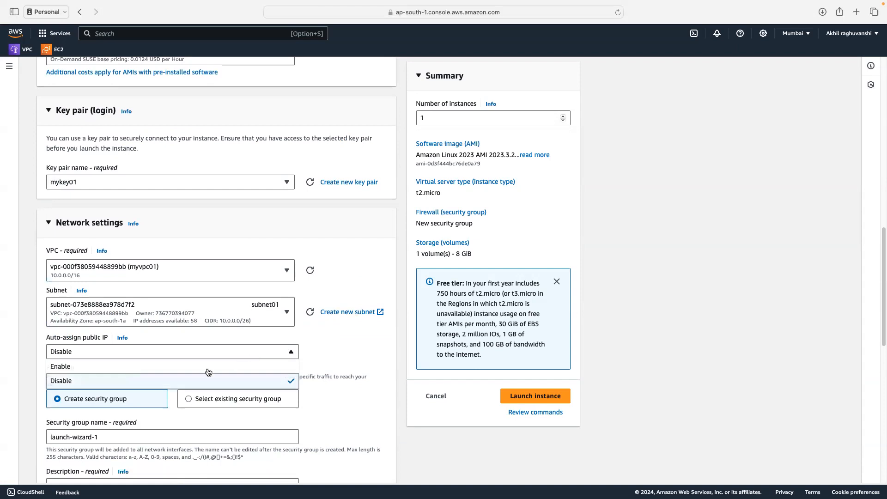
pyautogui.click(68, 370)
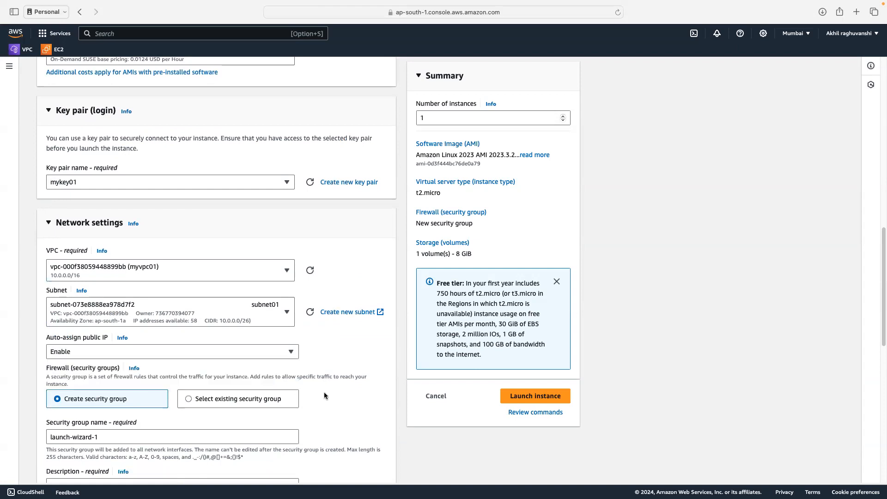
# - Keep the option to create a new security group and name the group my-vpc-sg-01
pyautogui.scroll(-5, 324, 391)
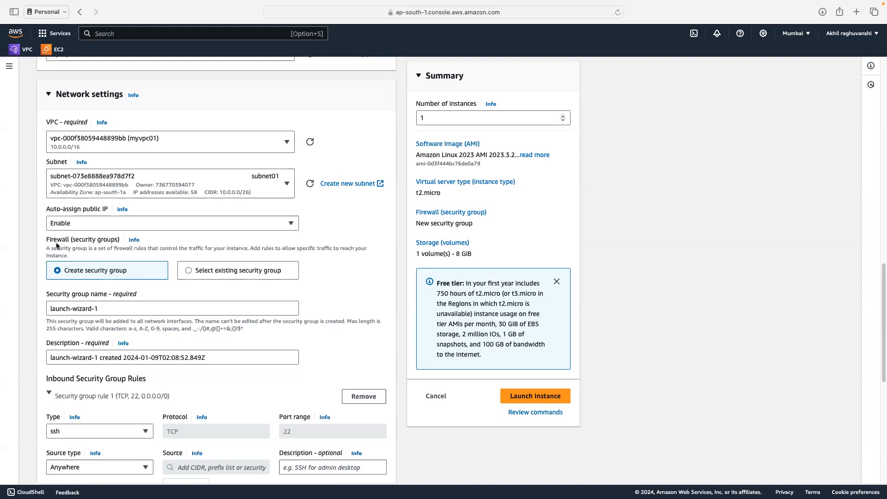
pyautogui.moveTo(74, 239); pyautogui.dragTo(115, 274)
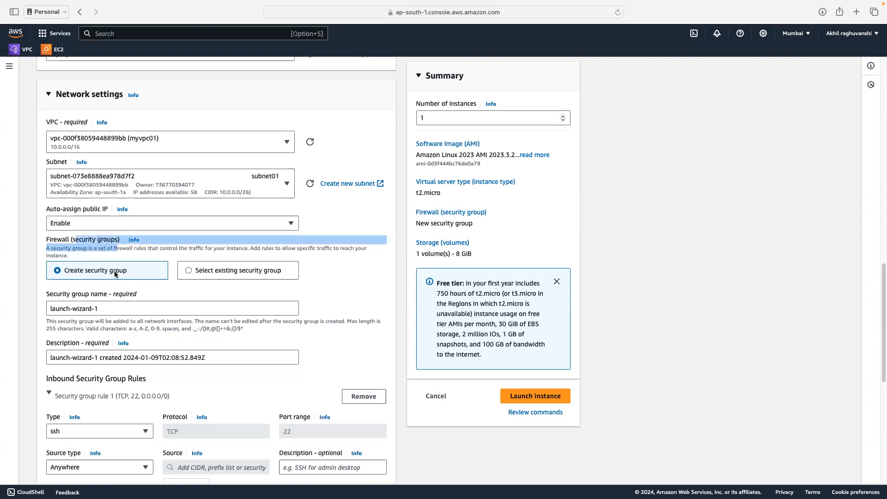
pyautogui.click(117, 275)
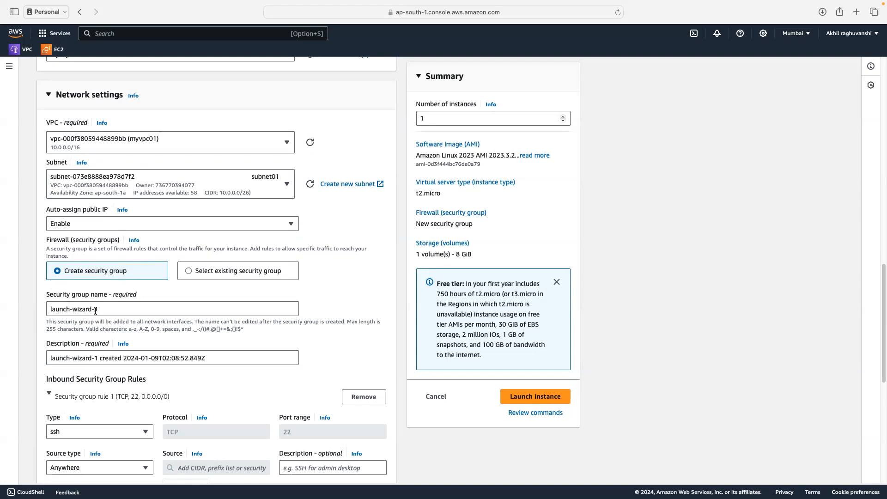
pyautogui.moveTo(98, 311); pyautogui.dragTo(30, 301)
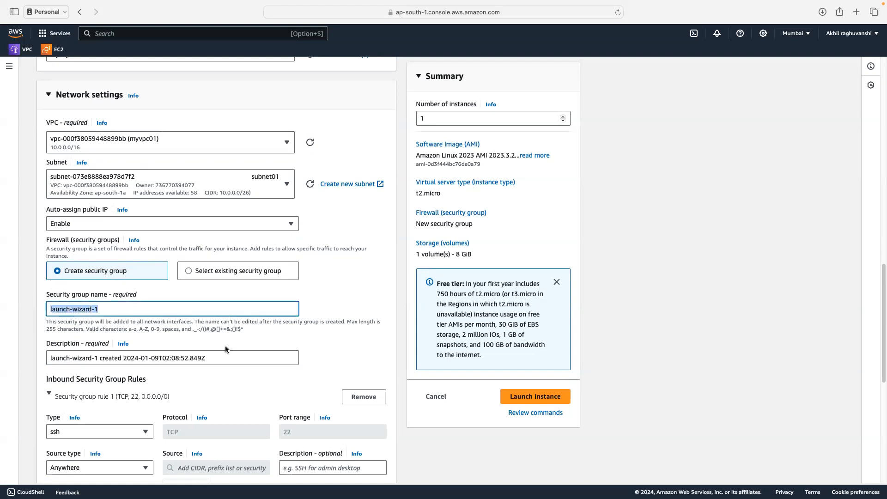
pyautogui.write('my')
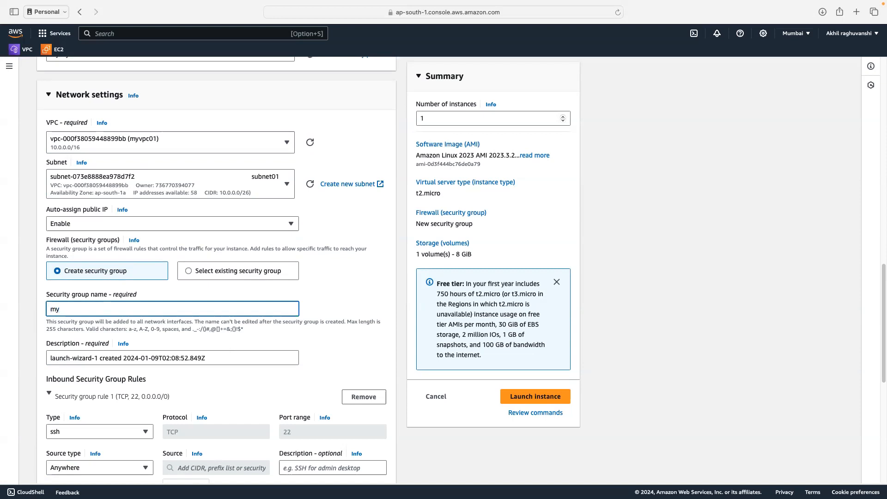
pyautogui.write('-vpc-sg-01')
pyautogui.click(310, 334)
pyautogui.moveTo(118, 309); pyautogui.dragTo(33, 307)
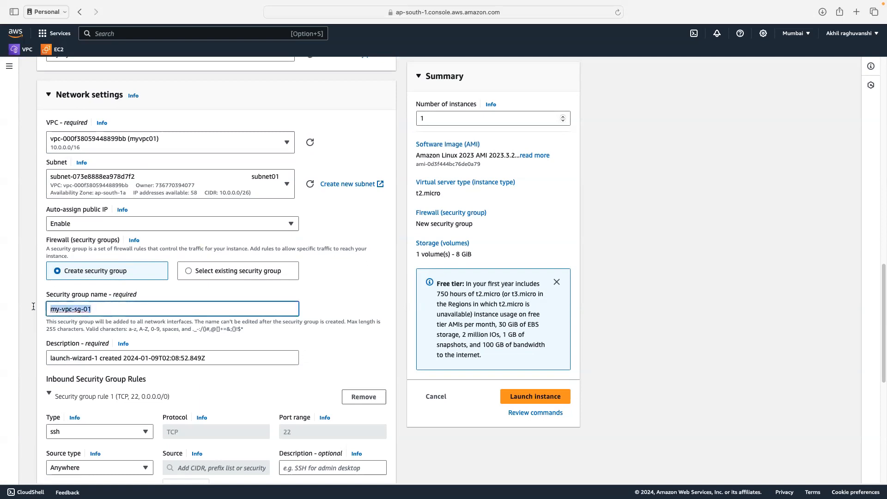
pyautogui.click(132, 331)
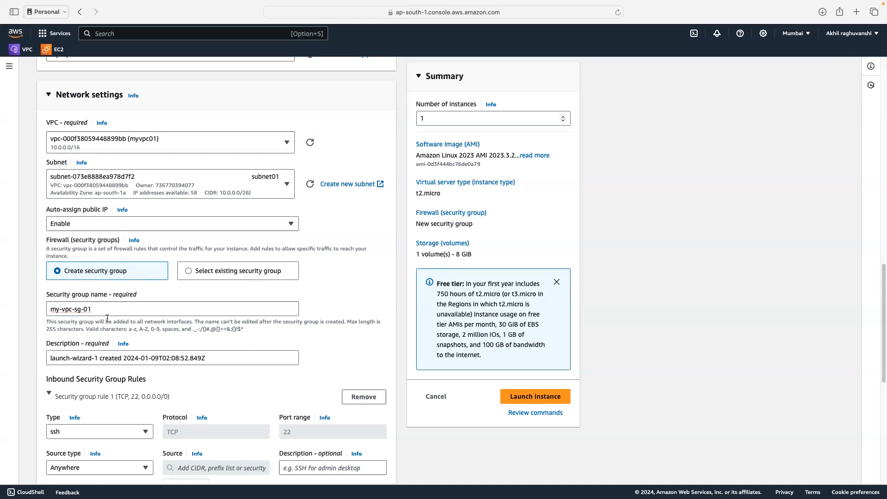
pyautogui.click(91, 310)
pyautogui.tripleClick(92, 309)
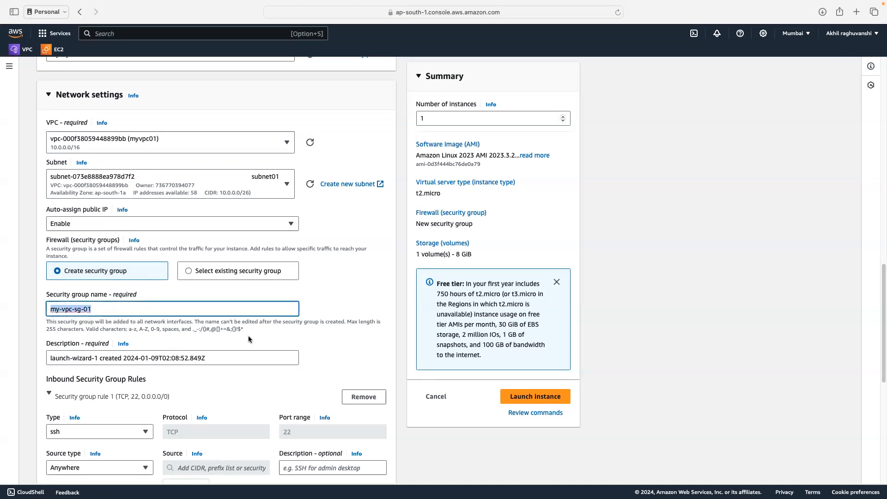
# - Add a second inbound security group rule that allows HTTP traffic from anywhere
pyautogui.scroll(-1, 343, 339)
pyautogui.scroll(-3, 342, 341)
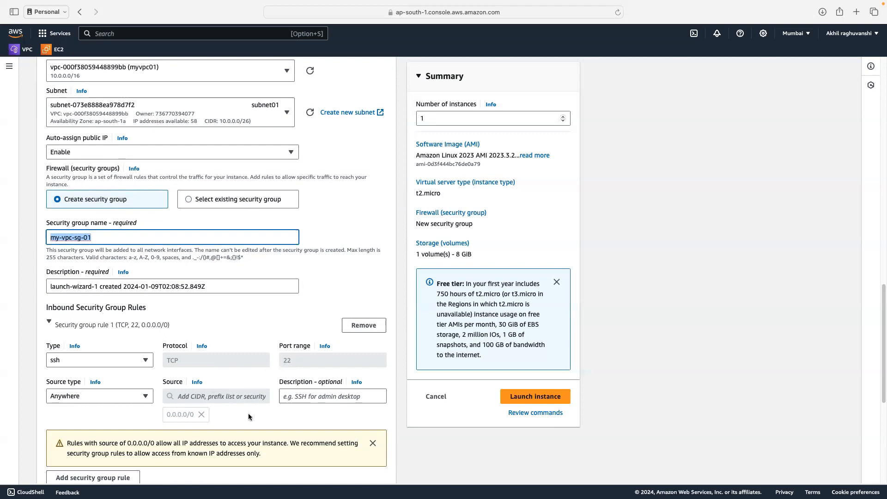
pyautogui.scroll(-3, 236, 395)
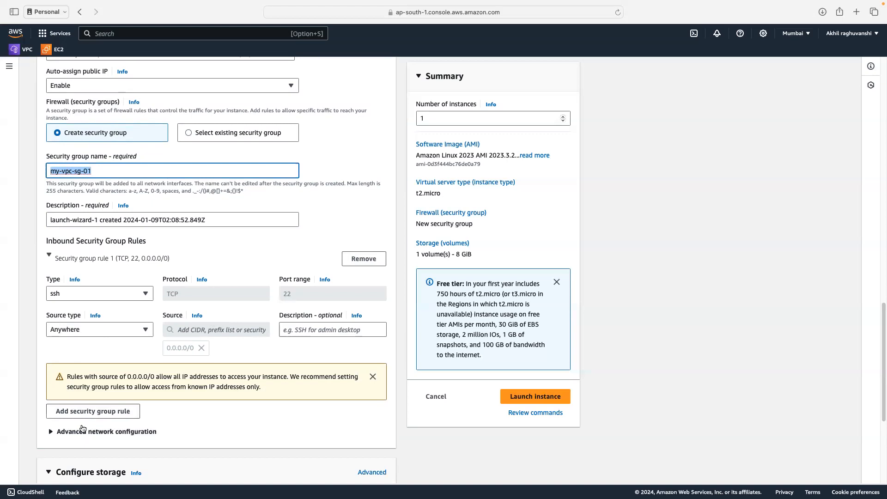
pyautogui.scroll(-2, 207, 421)
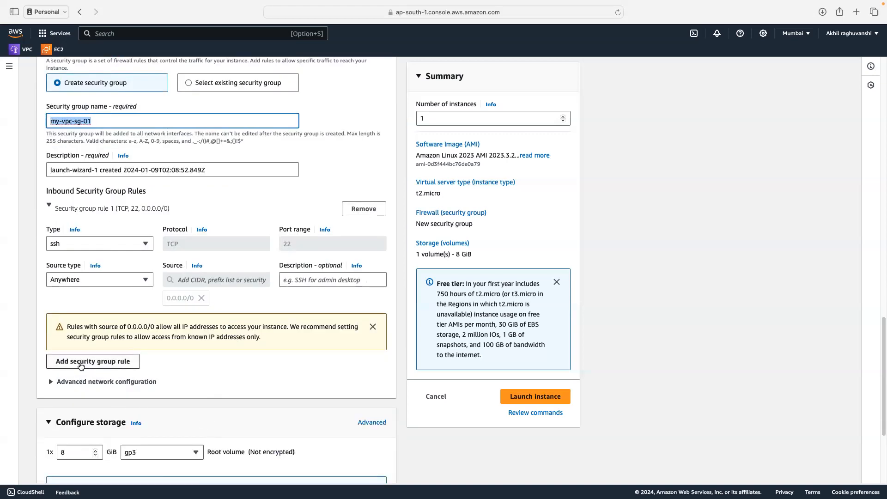
pyautogui.click(90, 365)
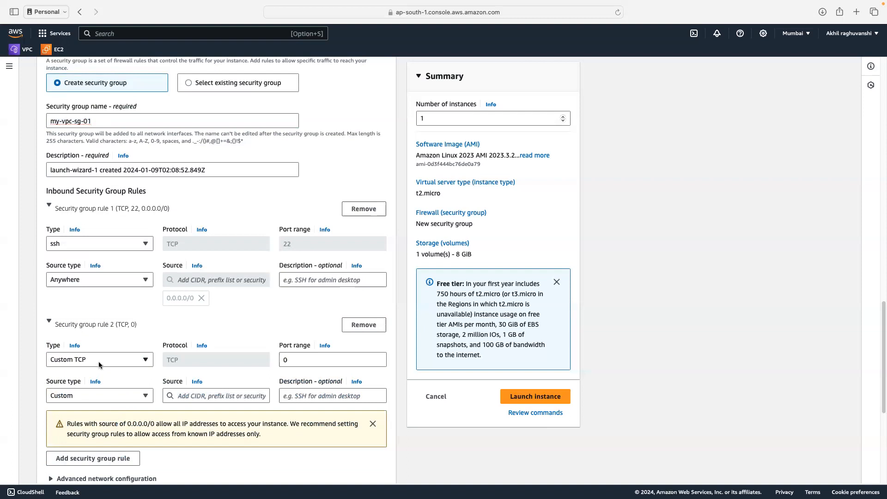
pyautogui.click(98, 362)
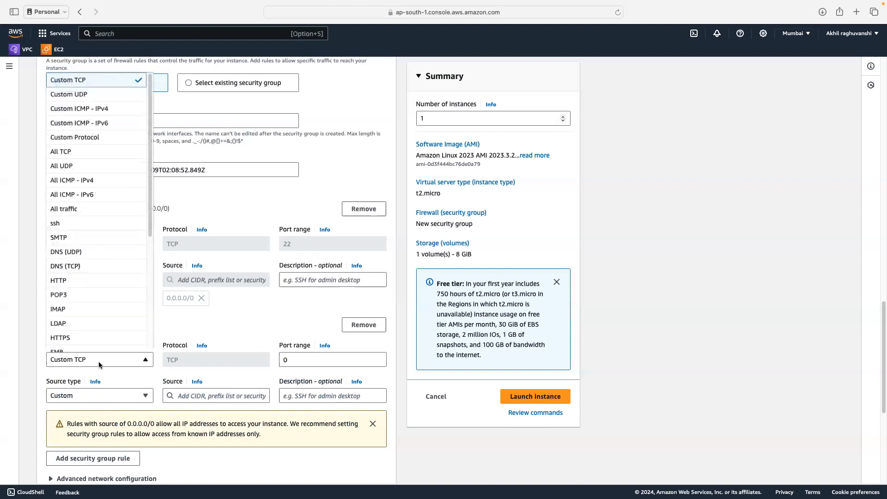
pyautogui.click(77, 285)
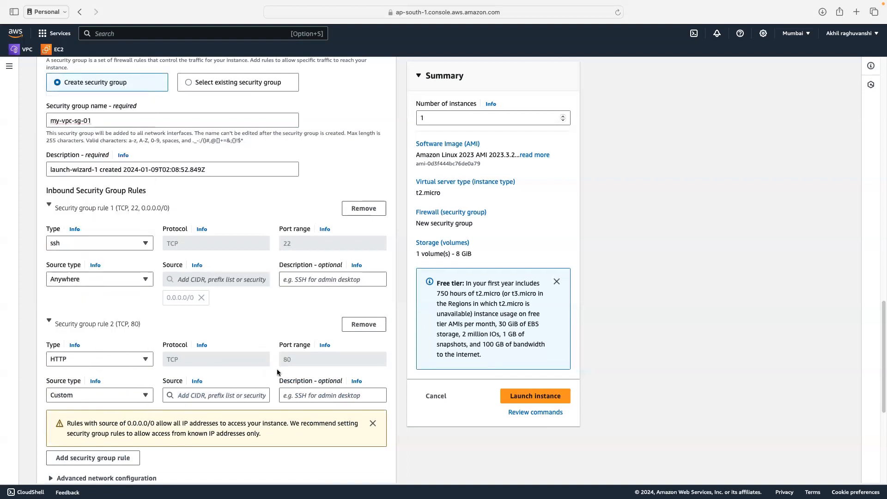
pyautogui.click(132, 402)
pyautogui.click(95, 411)
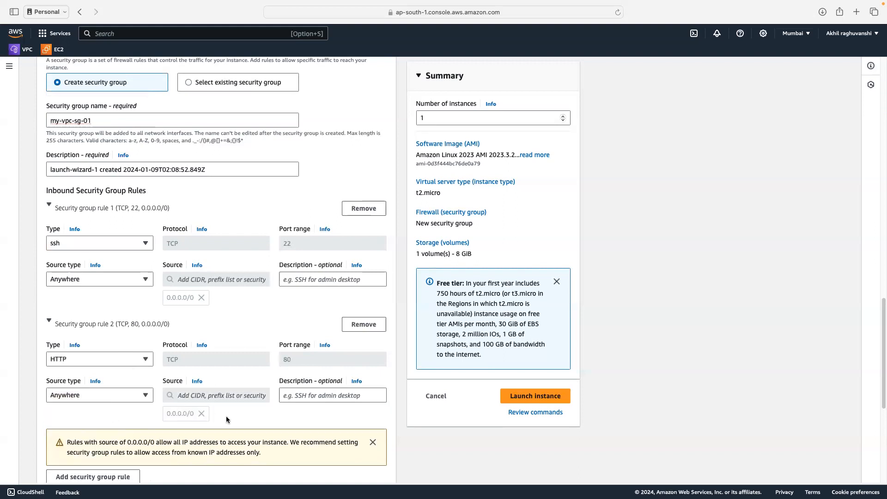
# - Add a third inbound security group rule allowing HTTPS from anywhere, and review the new group's settings
pyautogui.scroll(-4, 206, 435)
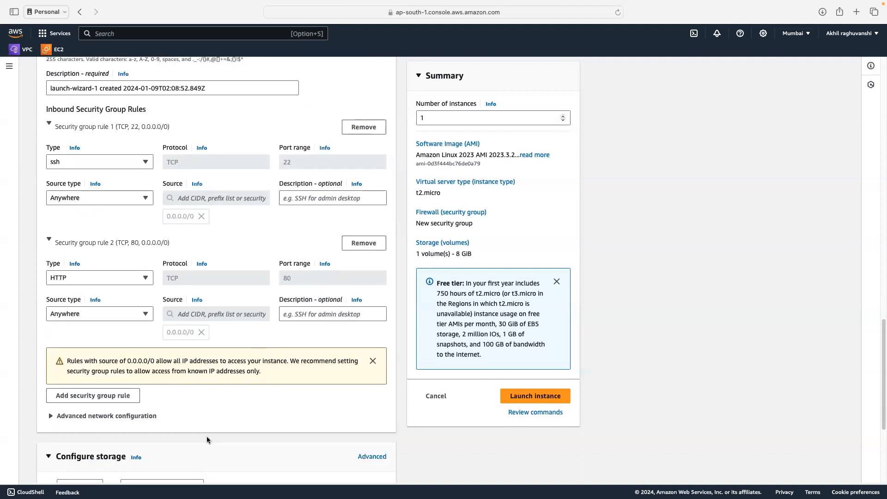
pyautogui.click(84, 399)
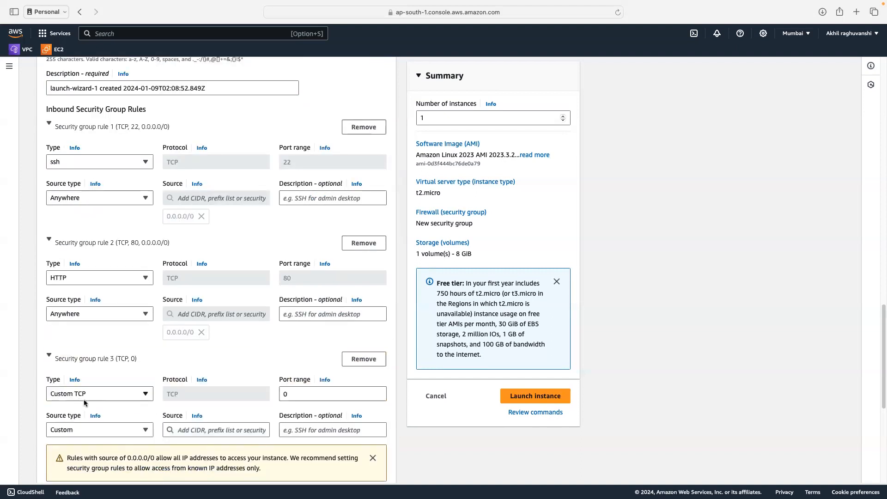
pyautogui.click(98, 396)
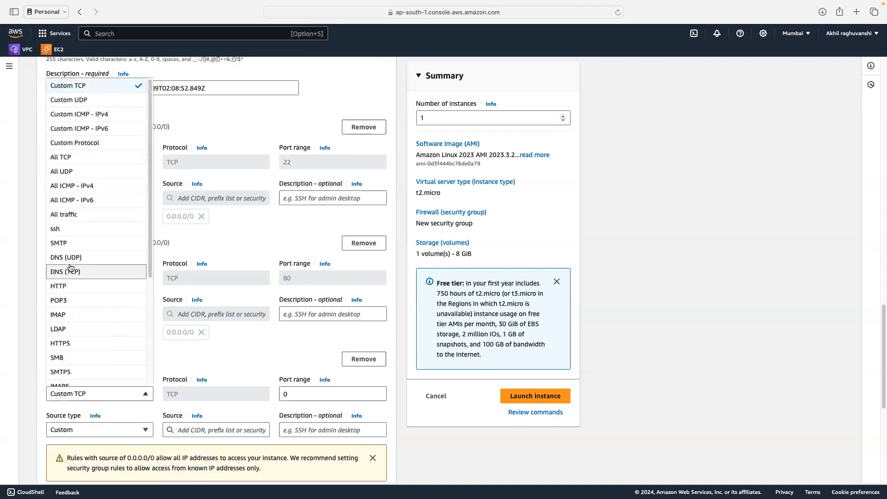
pyautogui.click(68, 344)
pyautogui.scroll(-1, 258, 408)
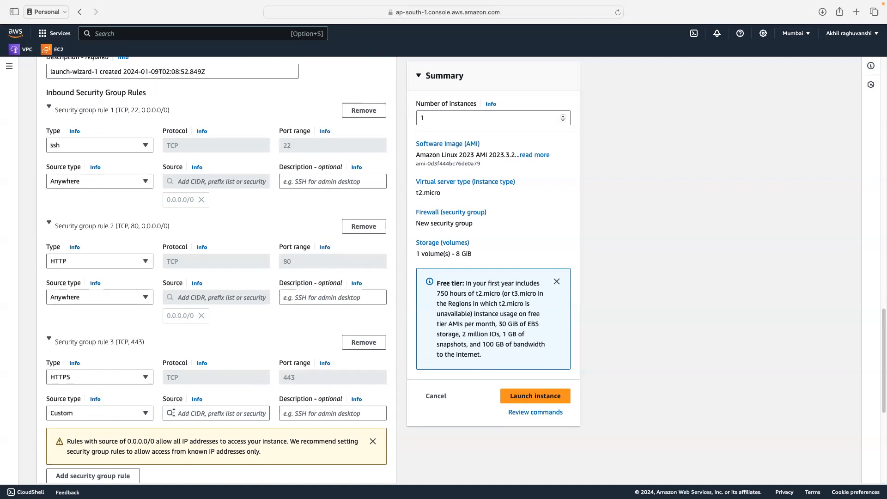
pyautogui.scroll(-3, 153, 401)
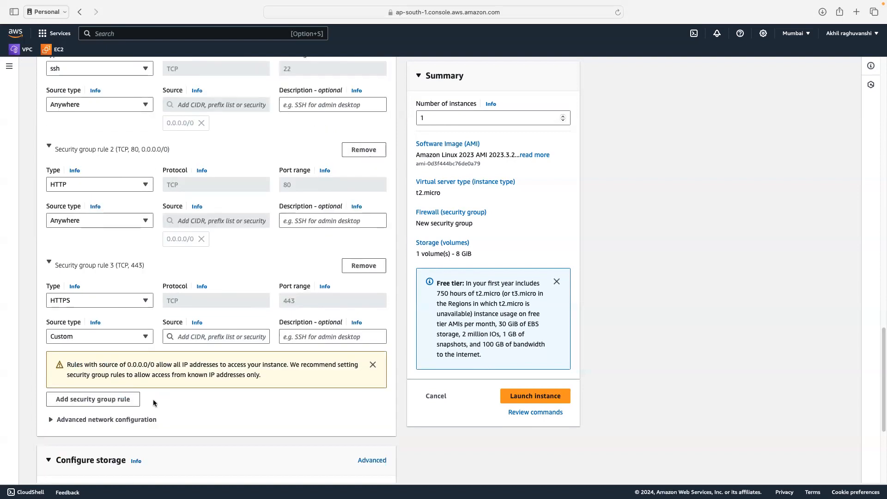
pyautogui.click(104, 335)
pyautogui.click(113, 354)
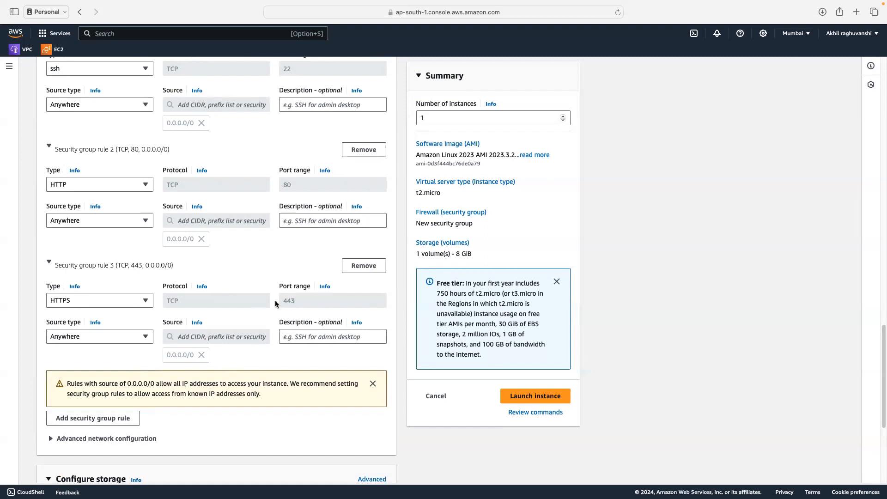
pyautogui.scroll(-1, 244, 315)
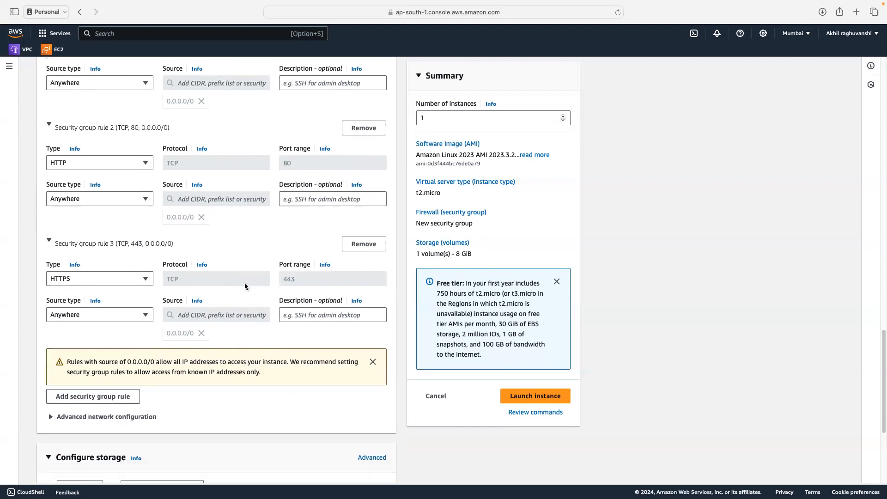
pyautogui.scroll(2, 245, 285)
pyautogui.scroll(15, 252, 300)
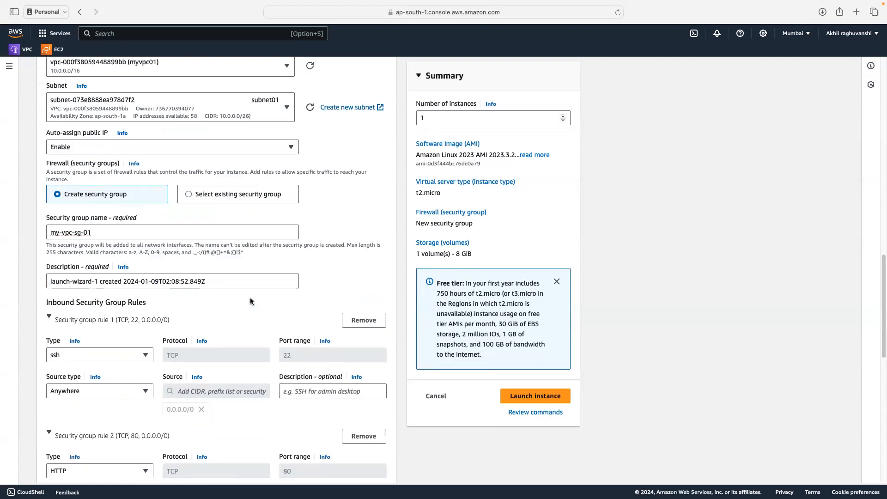
# - Review the webserver launch configuration, launch the instance, and open the refreshed list of all instances
pyautogui.scroll(10, 204, 274)
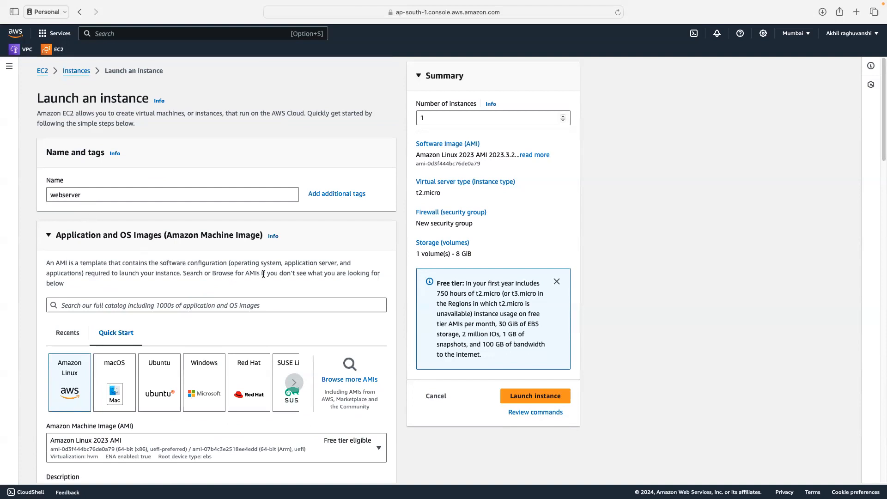
pyautogui.scroll(-6, 263, 275)
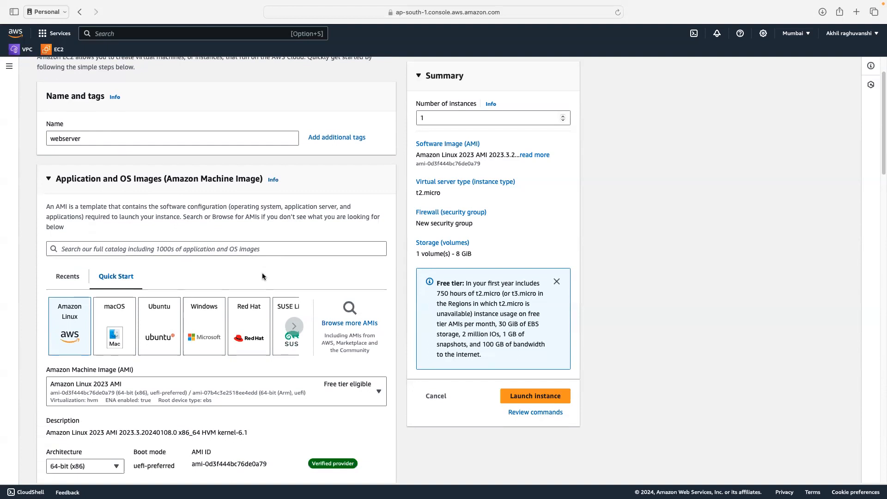
pyautogui.scroll(-15, 262, 283)
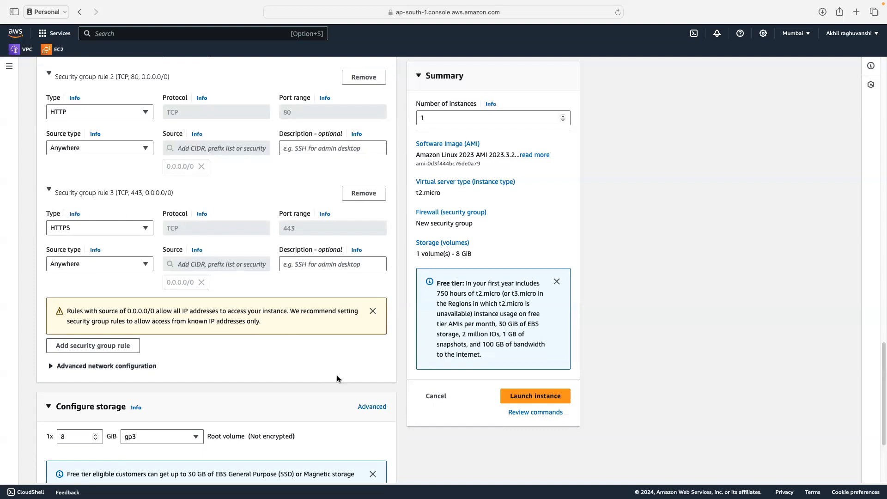
pyautogui.click(535, 400)
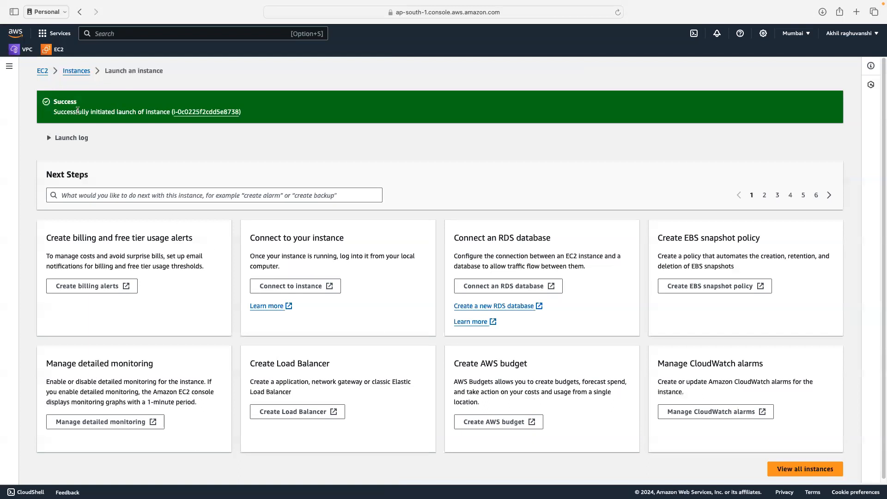
pyautogui.click(810, 474)
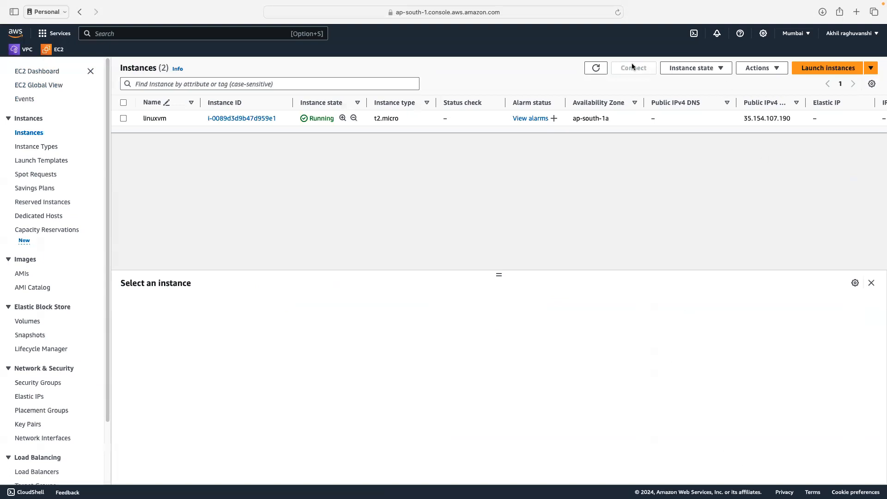
pyautogui.click(596, 68)
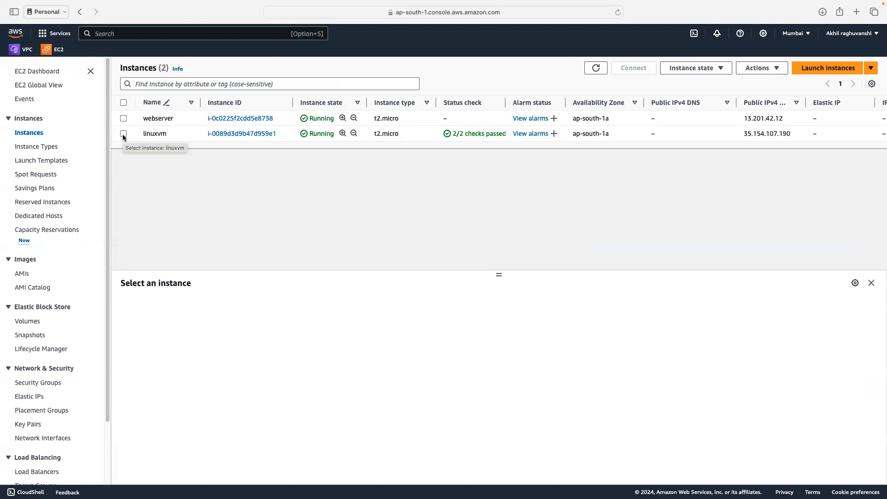
# - Select the linuxvm instance and examine its details, security group, and inbound and outbound rules
pyautogui.click(123, 134)
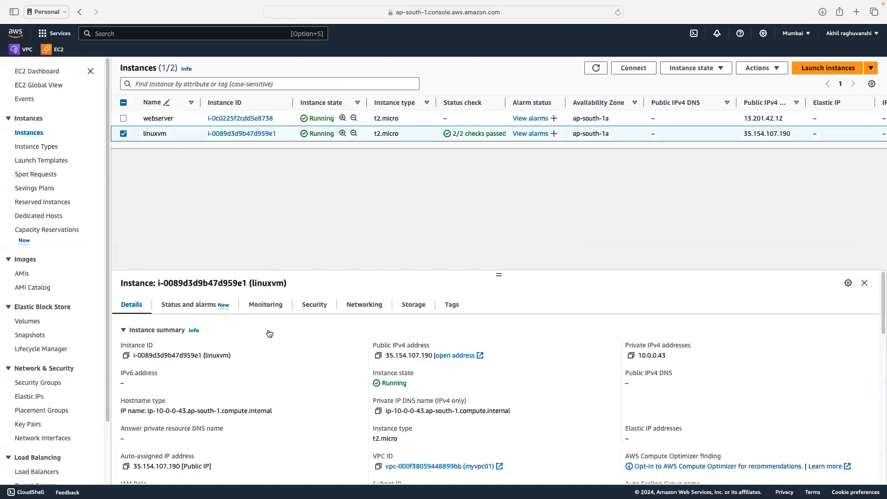
pyautogui.scroll(-5, 304, 370)
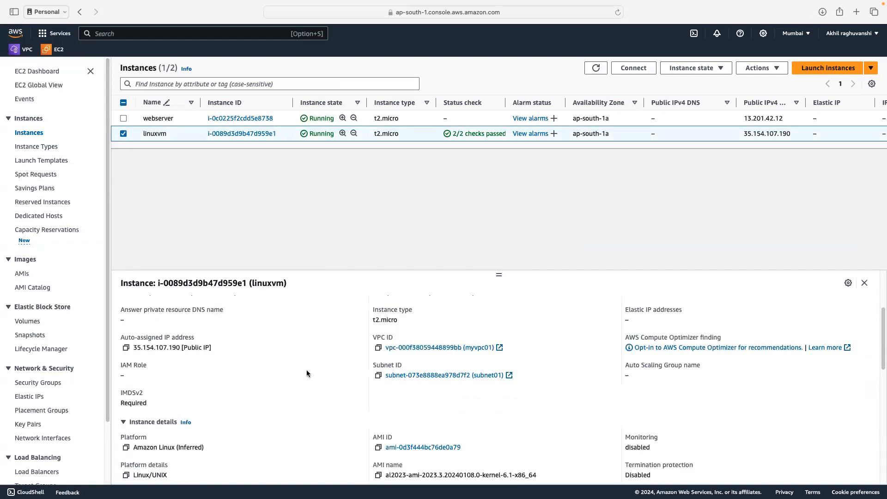
pyautogui.scroll(5, 307, 371)
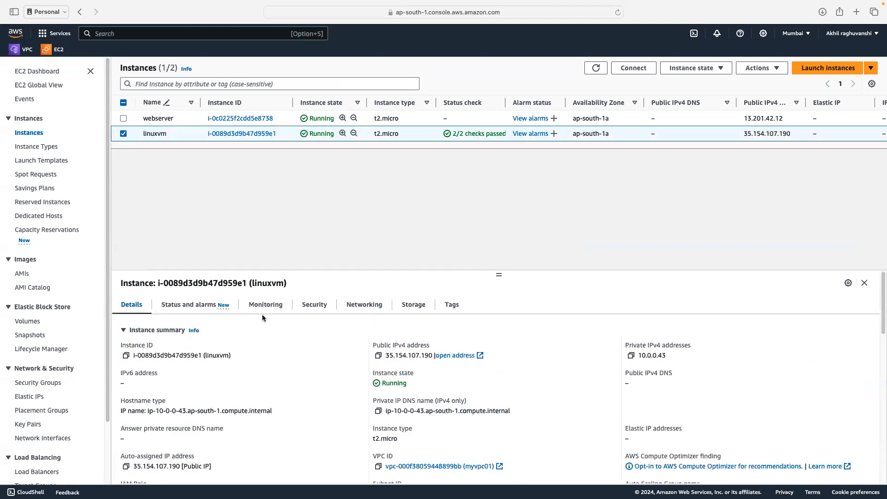
pyautogui.click(318, 309)
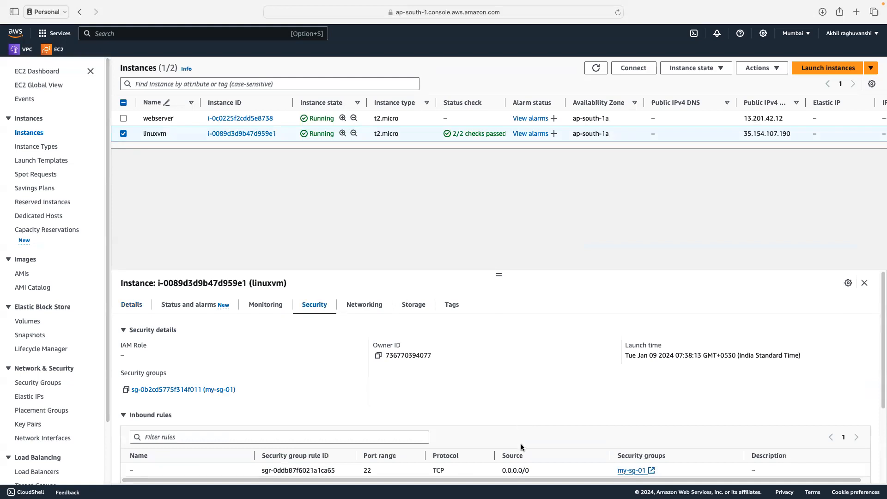
pyautogui.moveTo(881, 357); pyautogui.dragTo(880, 422)
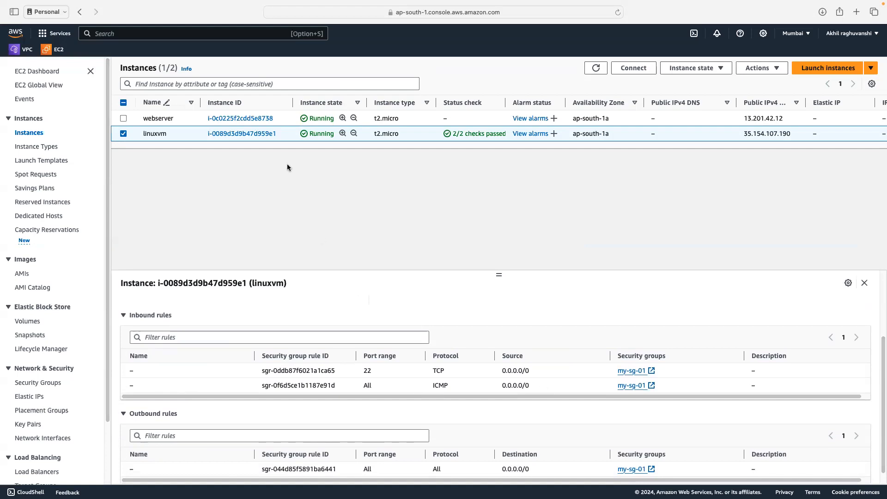
# - Open the webserver instance's summary page and examine its security group with the inbound and outbound rules
pyautogui.click(123, 134)
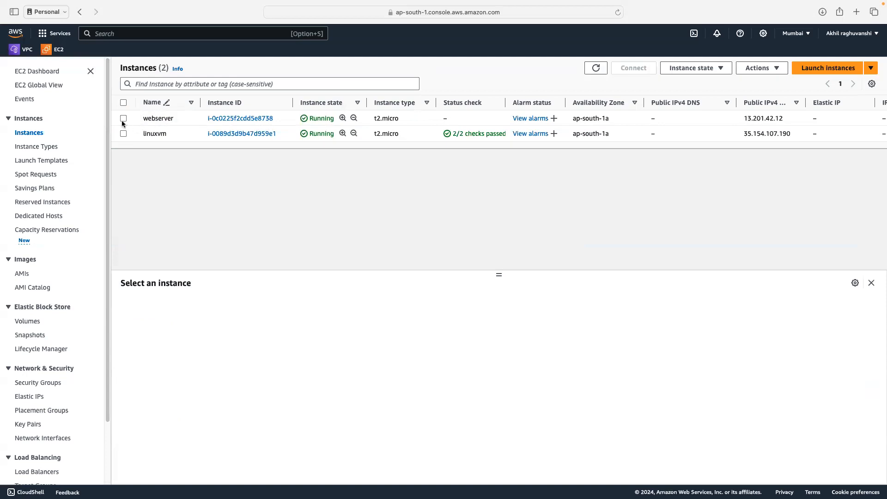
pyautogui.click(123, 120)
pyautogui.click(229, 119)
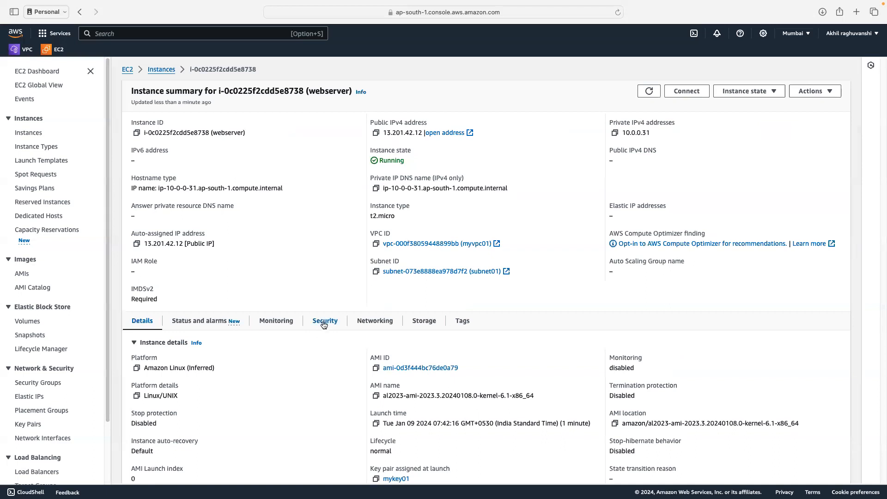
pyautogui.click(323, 322)
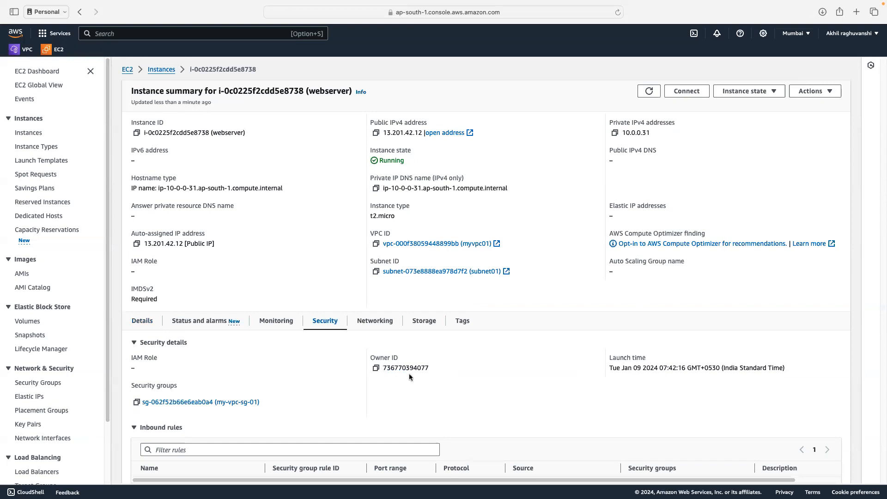
pyautogui.scroll(-3, 561, 400)
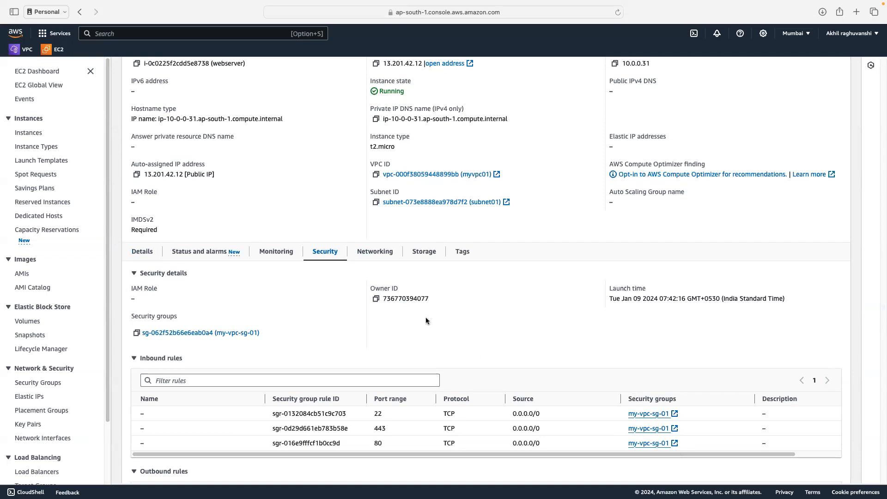
pyautogui.scroll(-3, 257, 134)
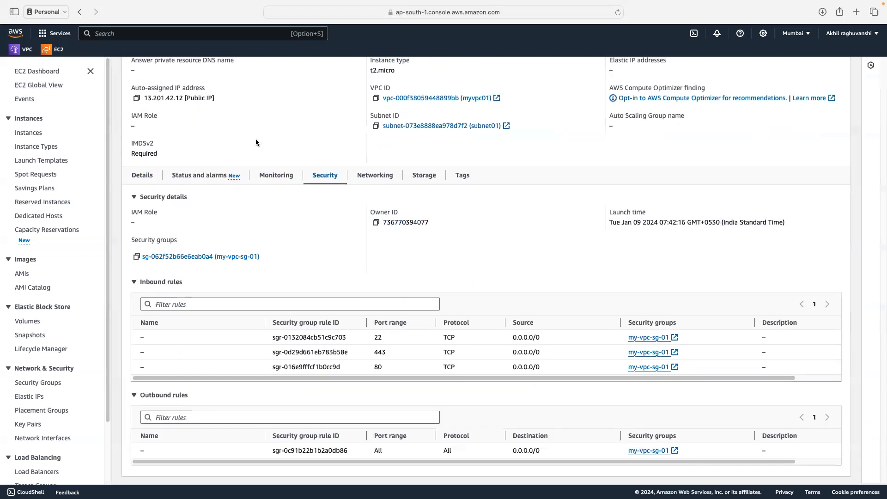
# - Return to the instance list, open the linuxvm summary page, and check its security rules for comparison with webserver
pyautogui.click(45, 137)
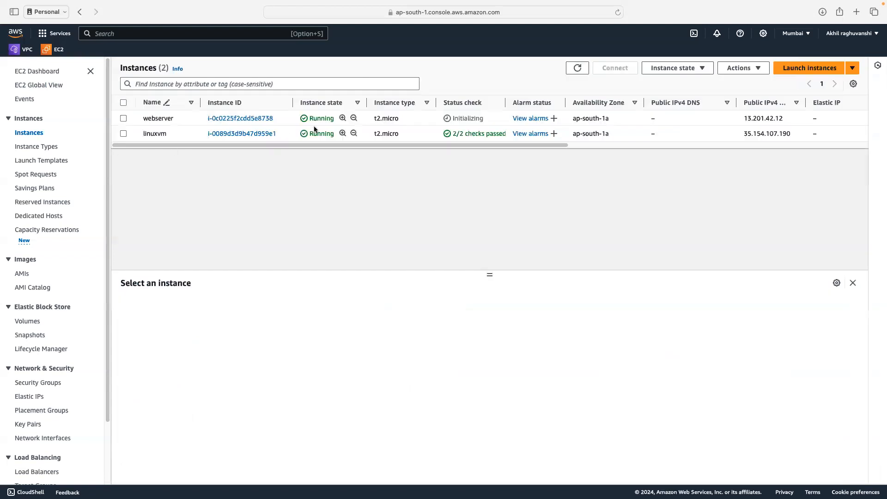
pyautogui.click(242, 135)
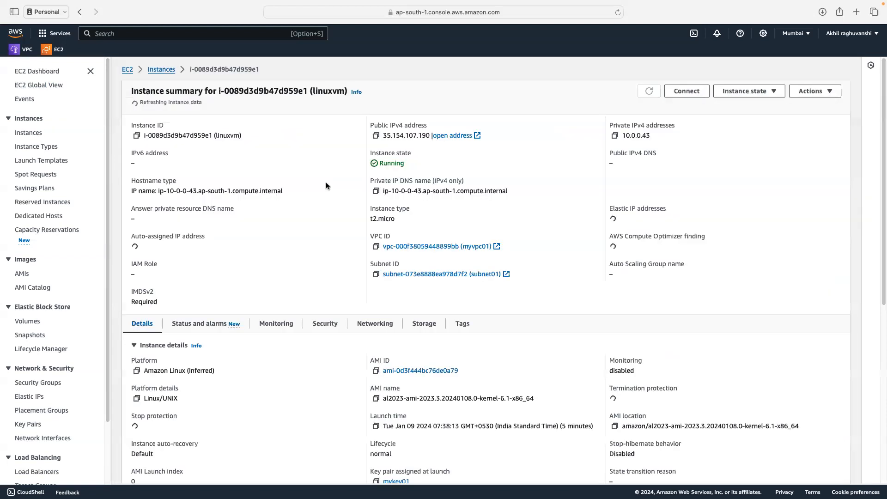
pyautogui.click(326, 321)
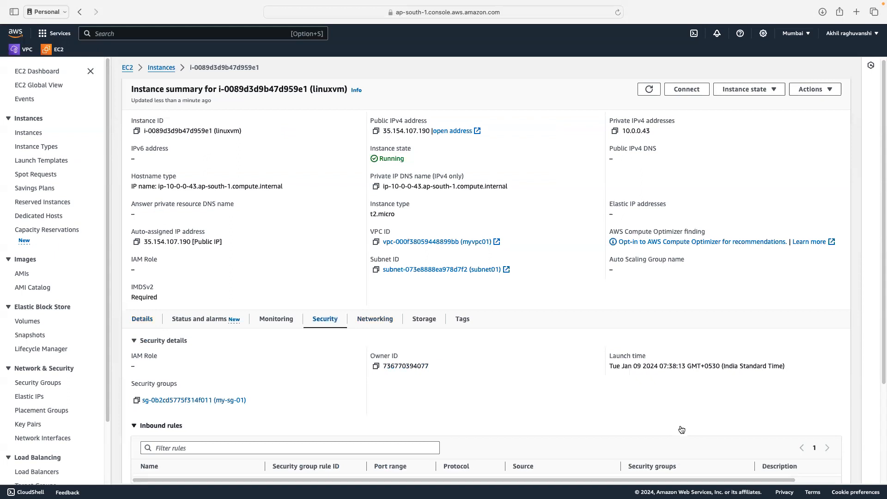
pyautogui.scroll(-5, 668, 426)
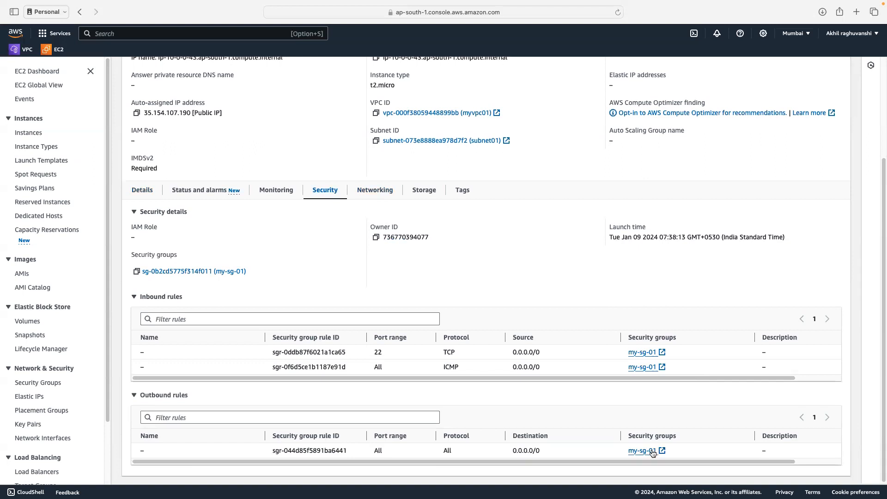
# - Open the VPC console's security groups list and compare the my-vpc-sg-01 and my-sg-01 entries
pyautogui.click(18, 54)
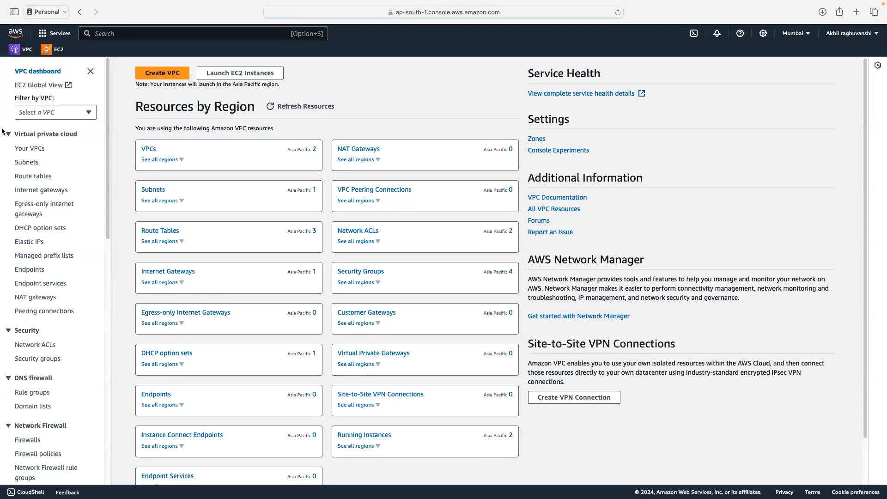
pyautogui.click(40, 360)
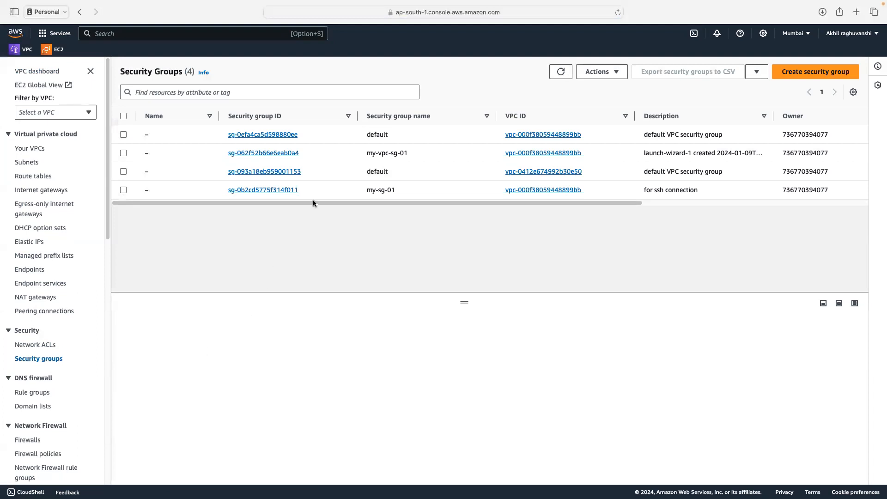
pyautogui.moveTo(363, 153); pyautogui.dragTo(446, 148)
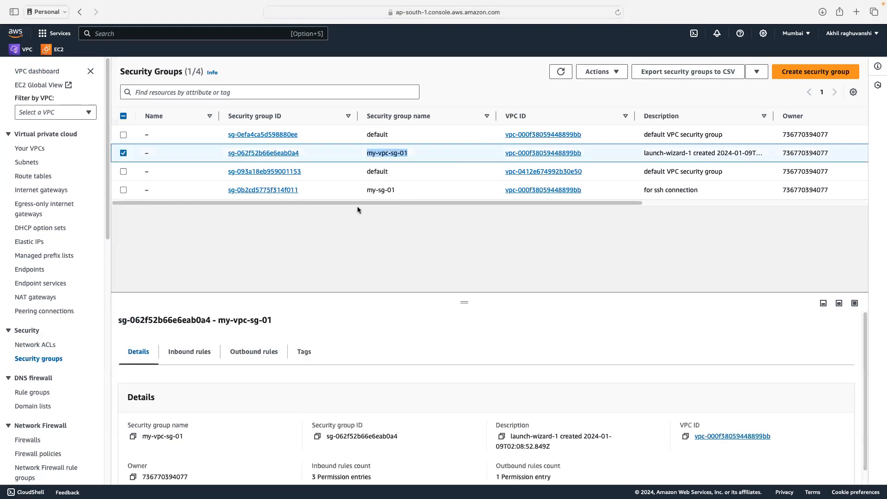
pyautogui.moveTo(365, 190); pyautogui.dragTo(410, 189)
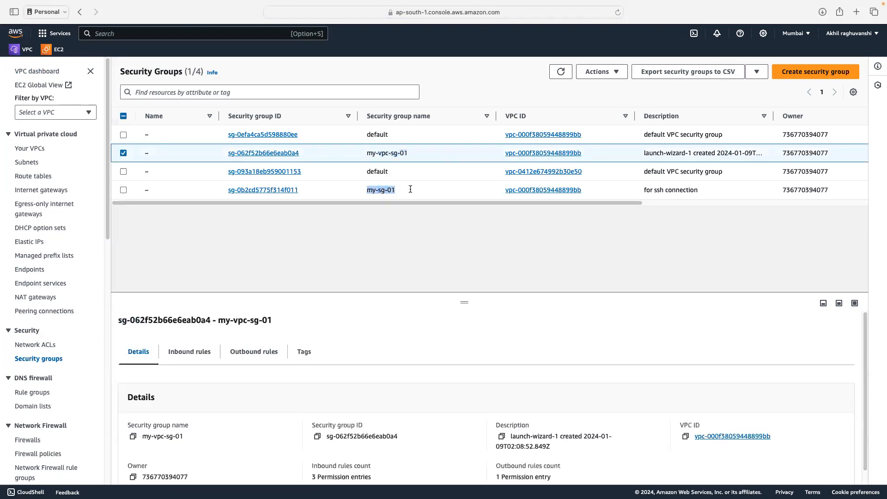
pyautogui.click(405, 193)
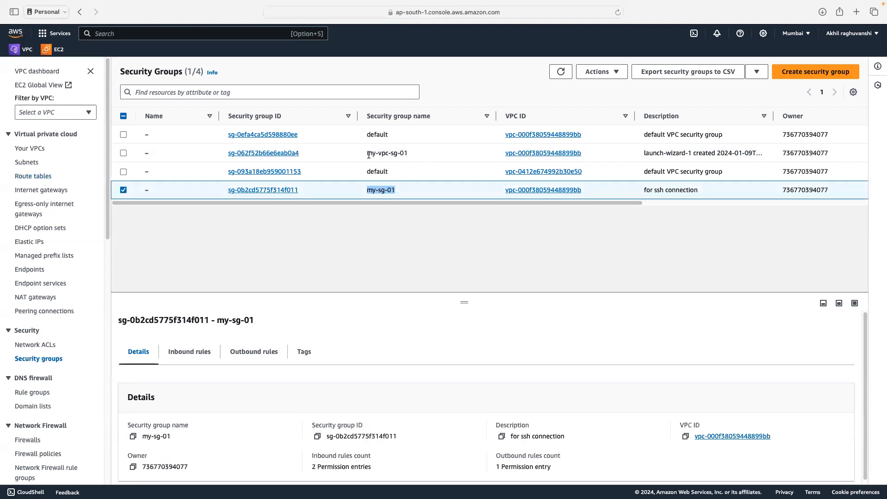
pyautogui.moveTo(367, 153); pyautogui.dragTo(414, 153)
pyautogui.click(368, 192)
pyautogui.moveTo(368, 191); pyautogui.dragTo(406, 190)
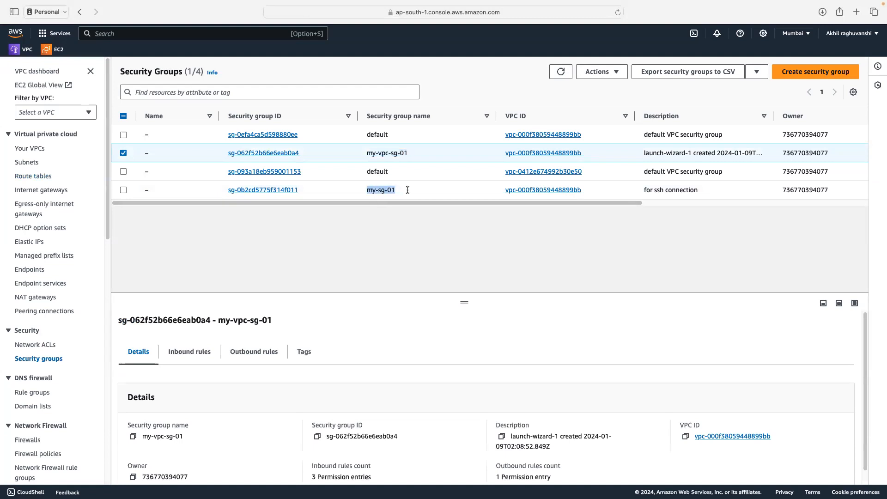
# - From the running EC2 instances, connect to linuxvm using EC2 Instance Connect with the default username ec2-user
pyautogui.click(59, 49)
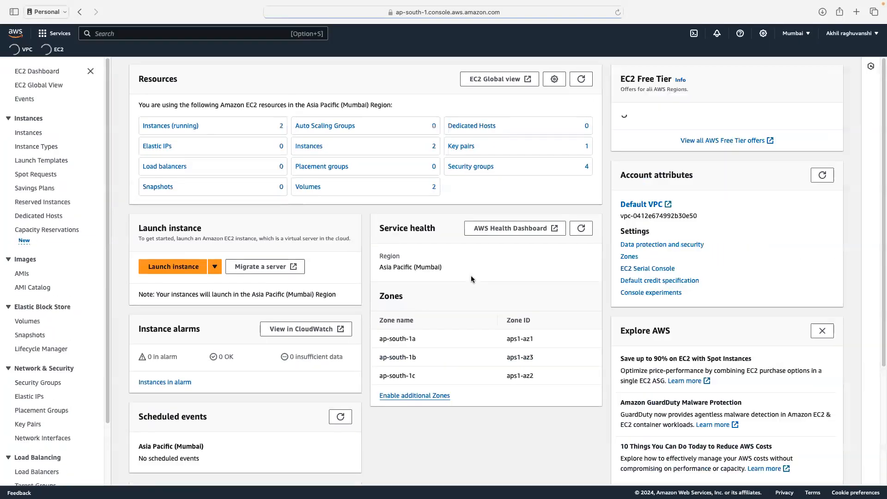
pyautogui.click(171, 127)
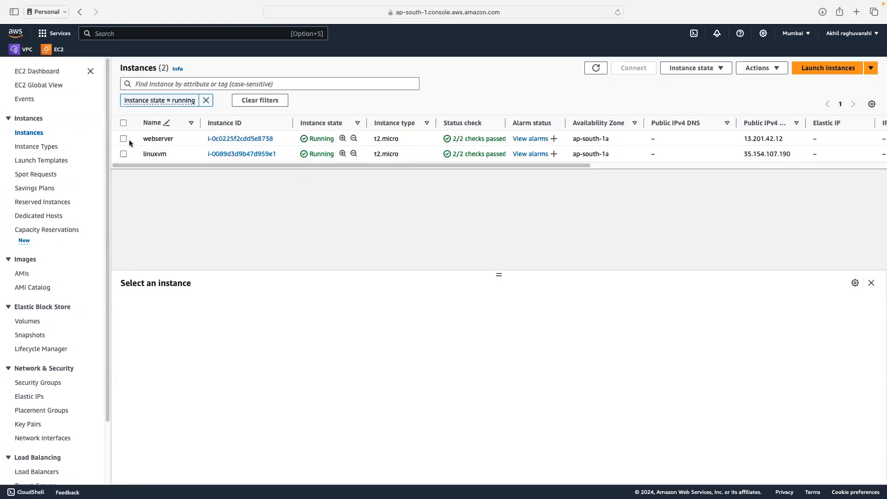
pyautogui.click(124, 154)
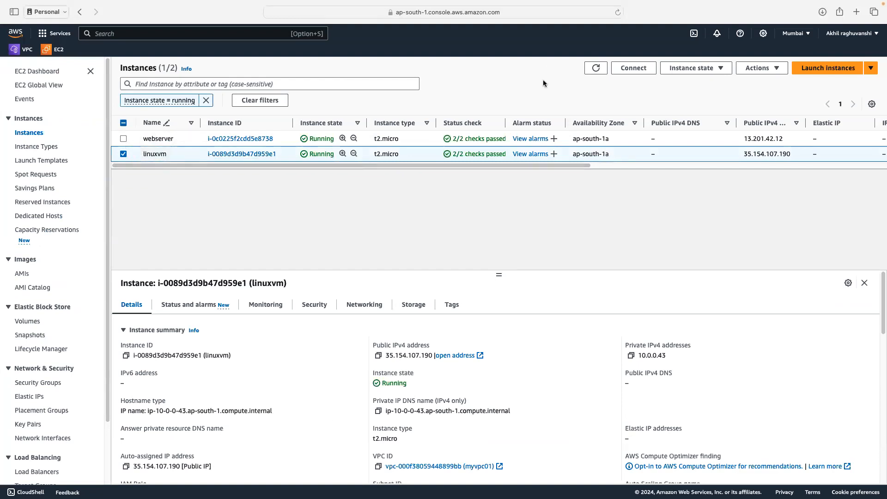
pyautogui.click(631, 69)
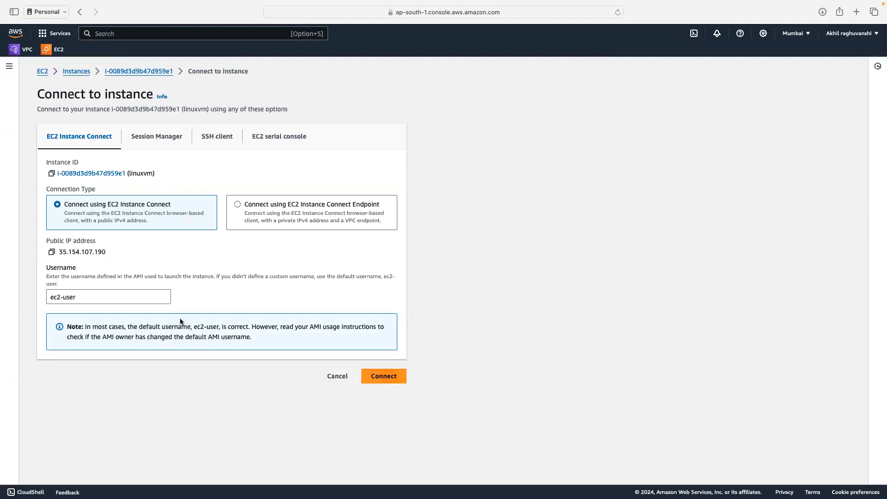
pyautogui.click(391, 379)
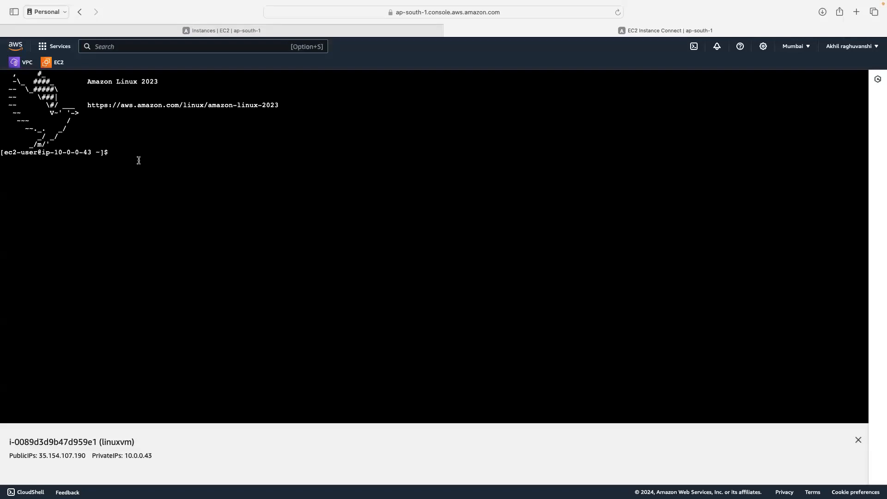
# - Go back to the running instances and connect to webserver using EC2 Instance Connect as ec2-user
pyautogui.click(60, 66)
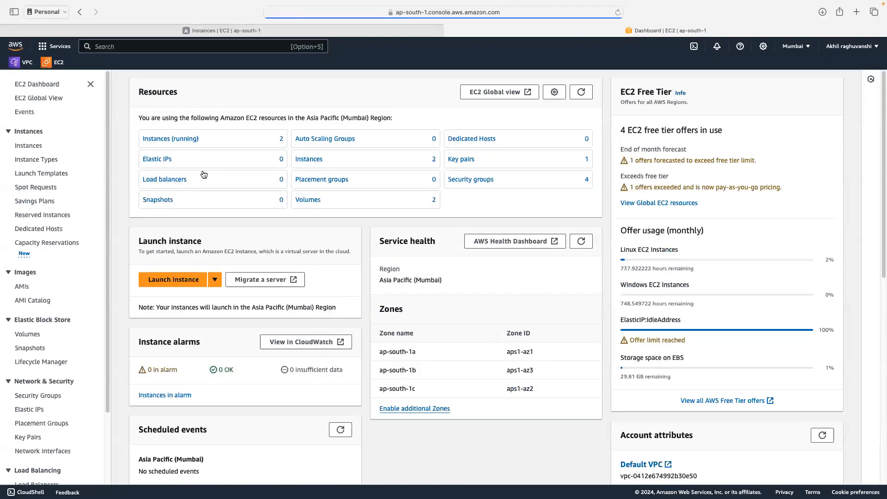
pyautogui.click(174, 140)
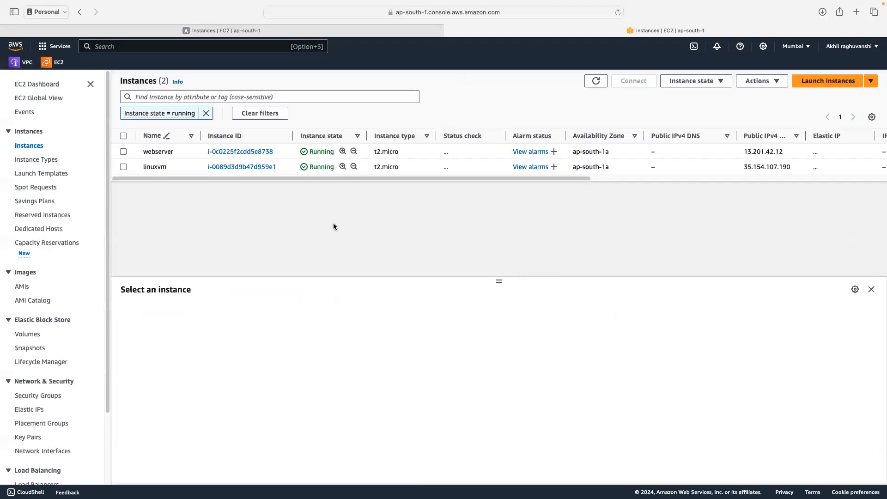
pyautogui.click(123, 151)
pyautogui.click(629, 83)
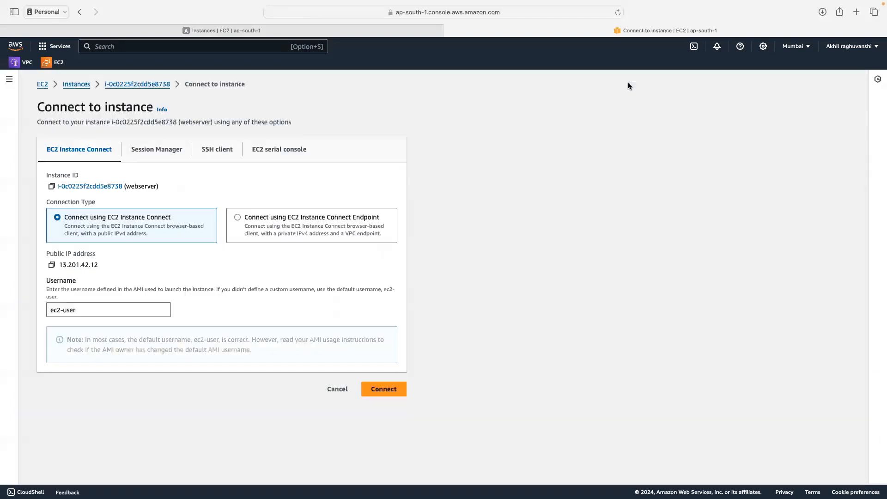
pyautogui.click(384, 389)
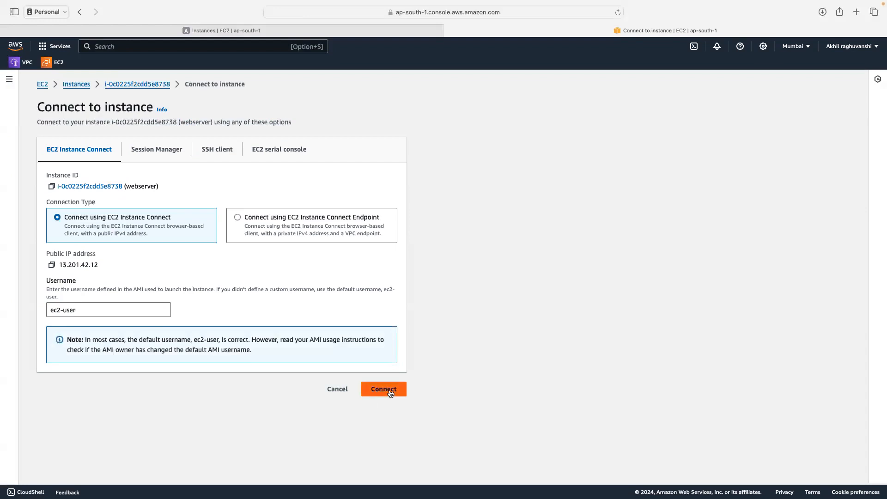
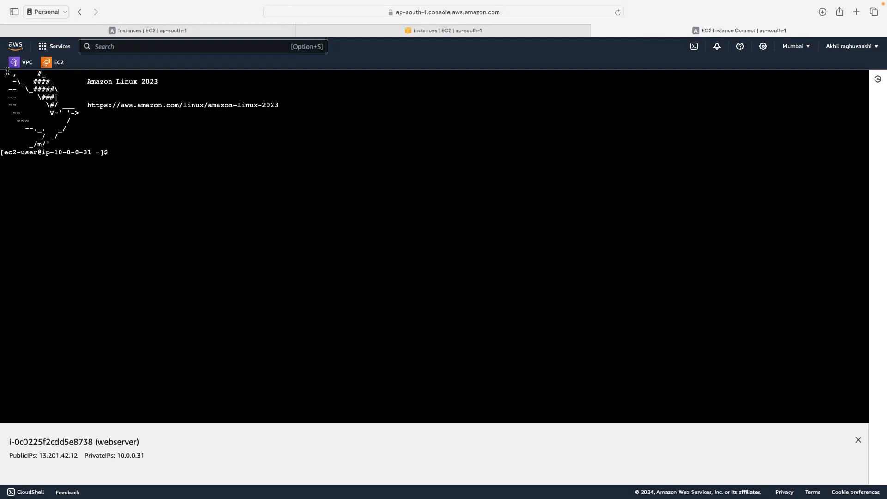
# - In the VPC console, set up a new VPC-only network named myvpc with the manual IPv4 CIDR 10.0.0.0/16 and no IPv6 block
pyautogui.click(21, 62)
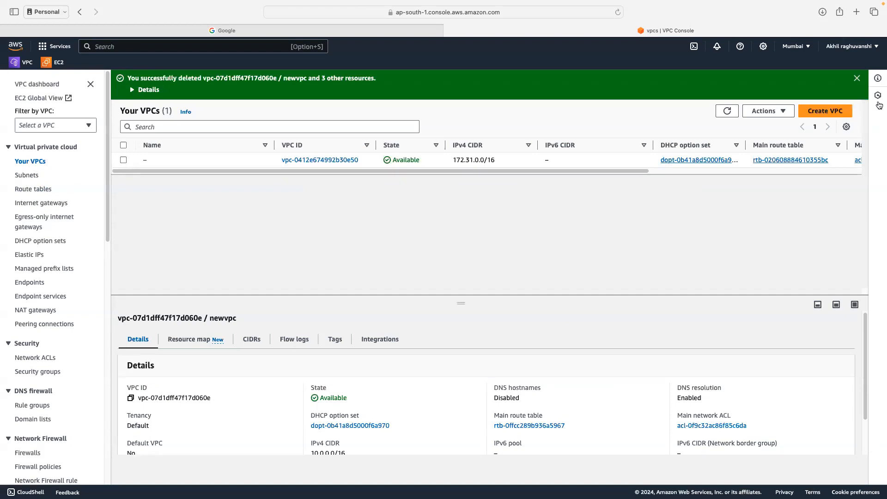
pyautogui.click(826, 112)
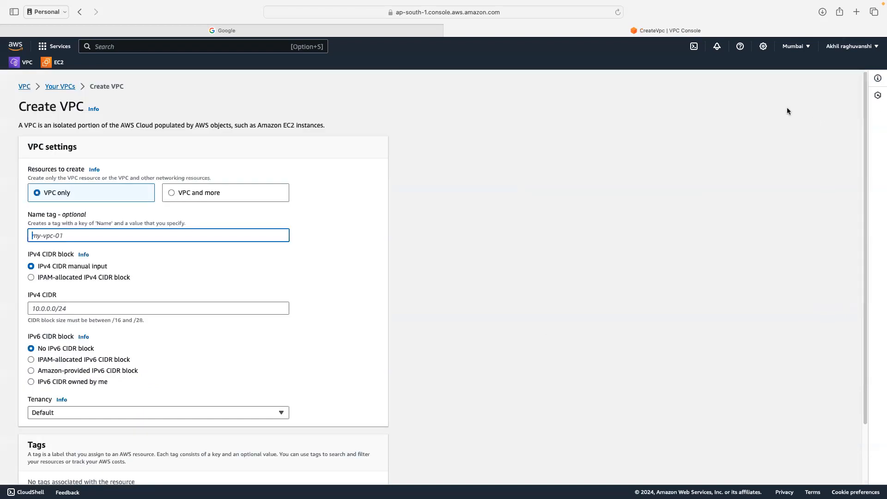
pyautogui.write('myvpc')
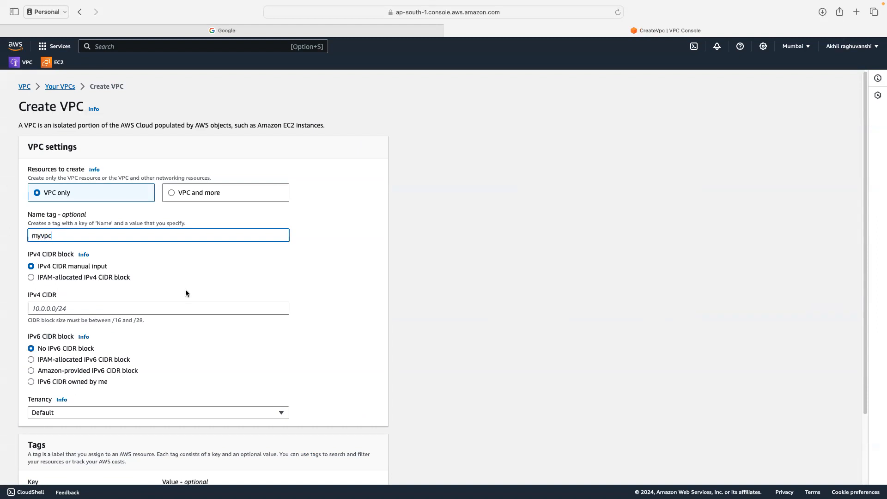
pyautogui.click(91, 311)
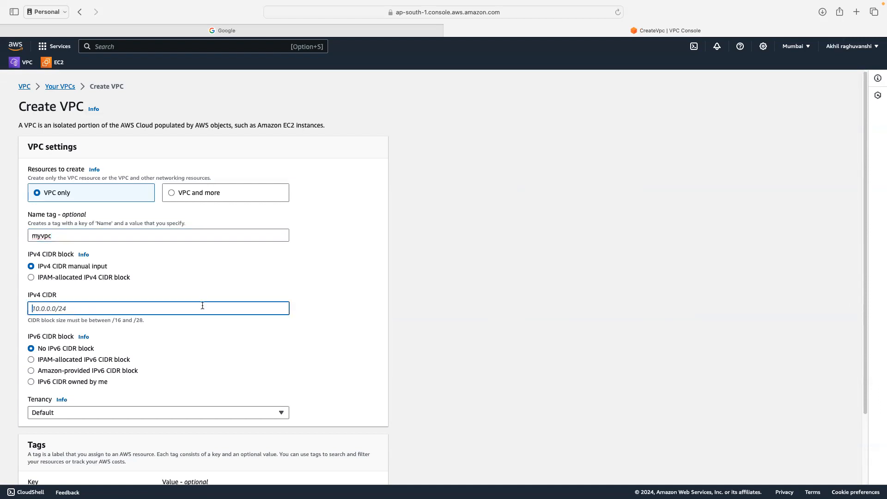
pyautogui.write('10.0.0.0/16')
pyautogui.click(208, 358)
pyautogui.scroll(-1, 214, 353)
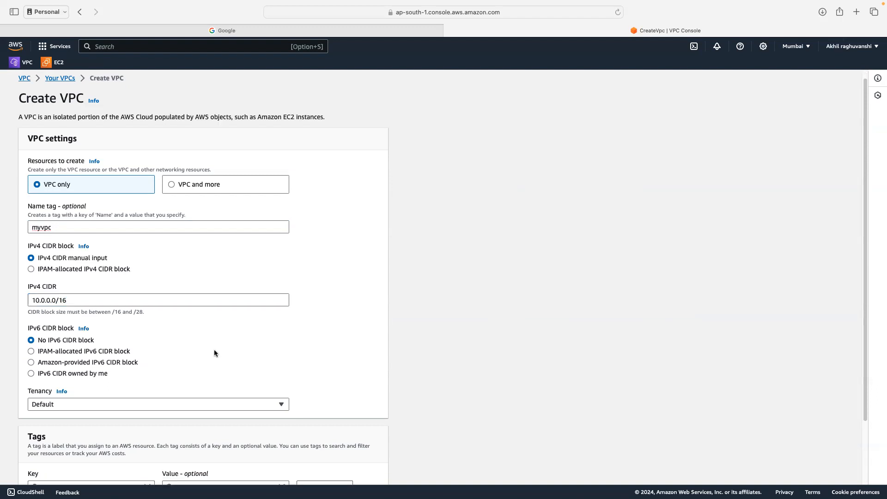
pyautogui.scroll(-3, 214, 353)
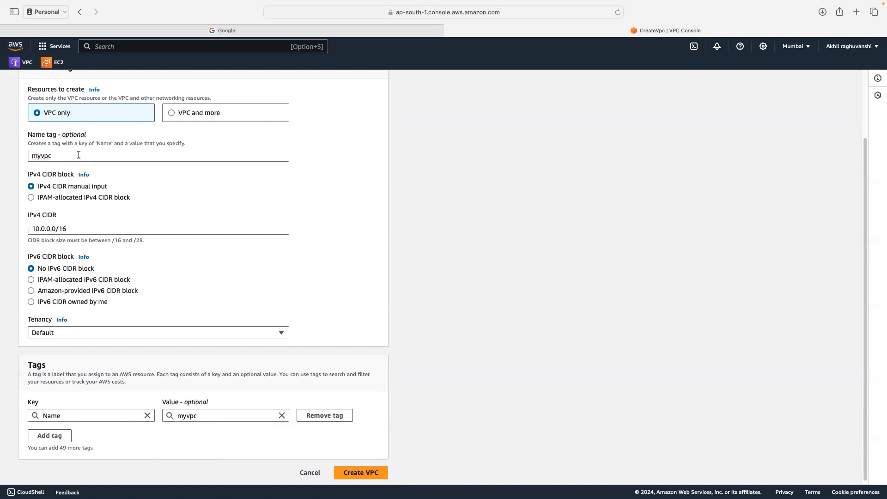
# - Try out an additional VPC tag with key region and value Mumbai, and remove it again, keeping only the Name tag
pyautogui.moveTo(65, 155); pyautogui.dragTo(21, 156)
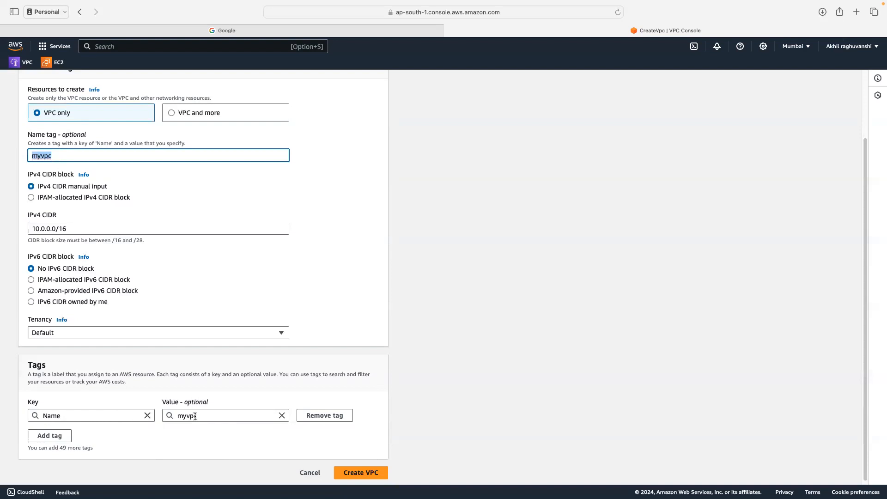
pyautogui.moveTo(204, 417); pyautogui.dragTo(161, 417)
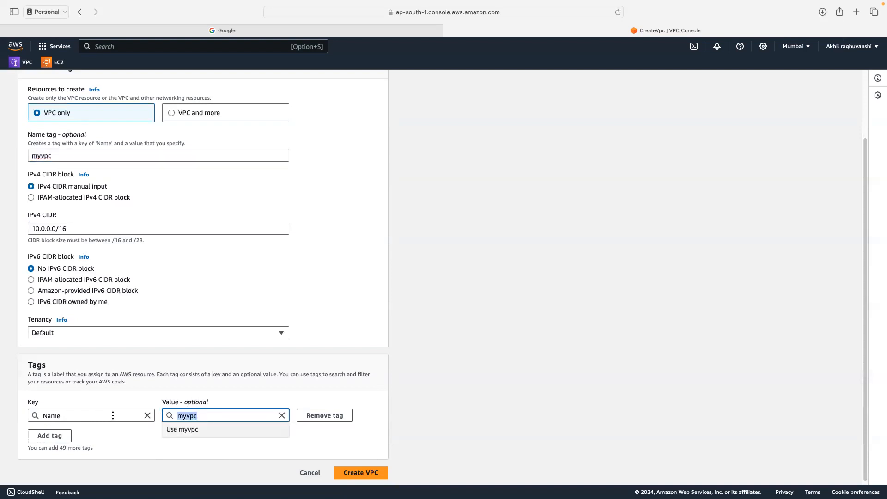
pyautogui.click(50, 436)
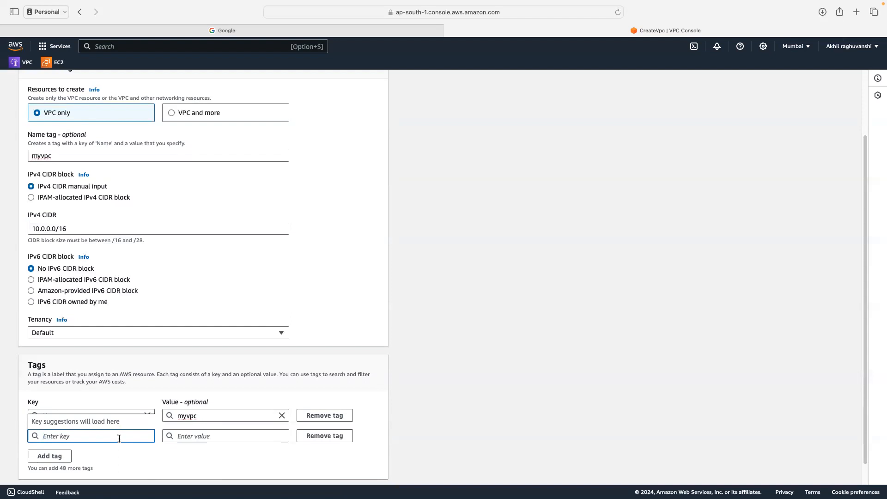
pyautogui.write('region')
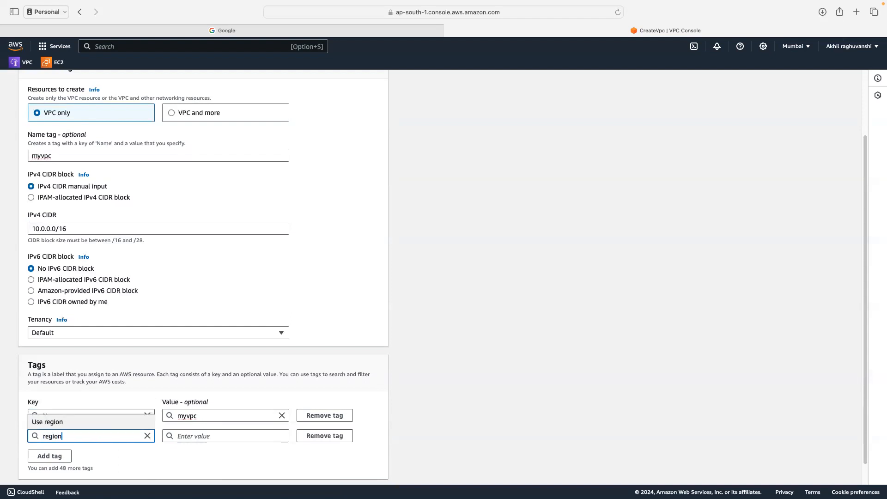
pyautogui.click(198, 438)
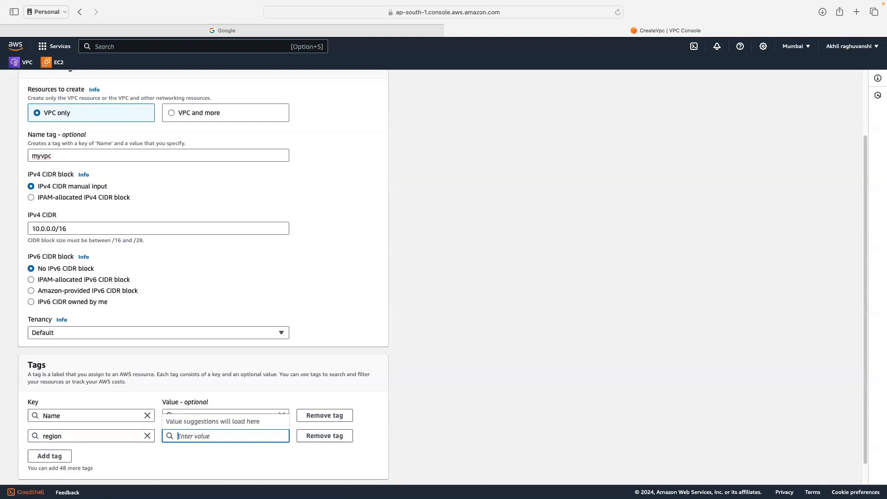
pyautogui.write('Mumbai')
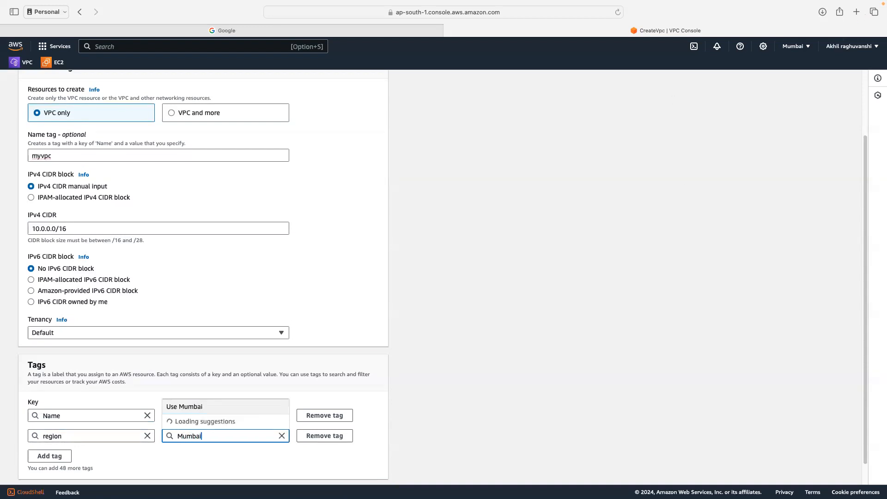
pyautogui.click(185, 460)
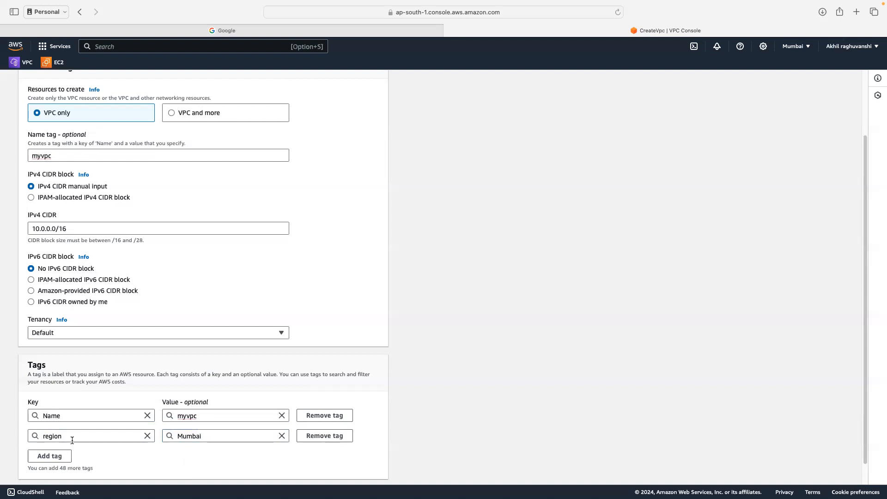
pyautogui.moveTo(28, 365); pyautogui.dragTo(59, 364)
pyautogui.click(333, 438)
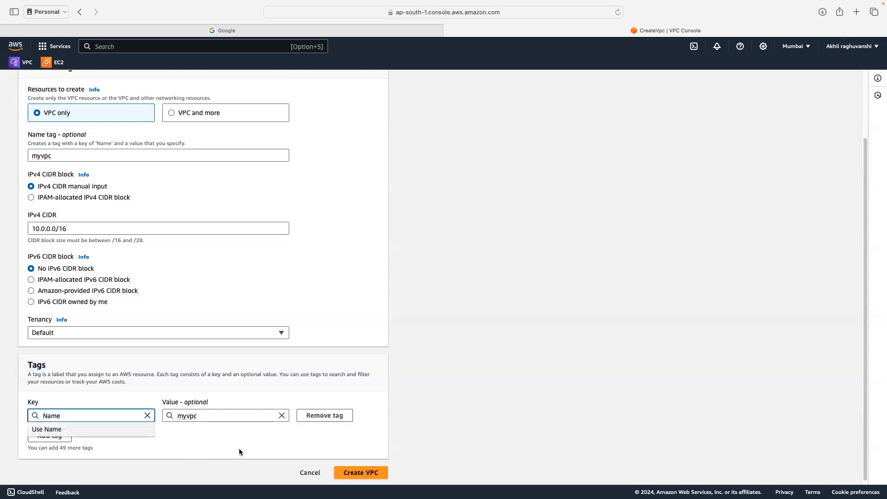
# - Create the myvpc VPC, and start a new subnet by opening its choice of VPCs
pyautogui.click(375, 472)
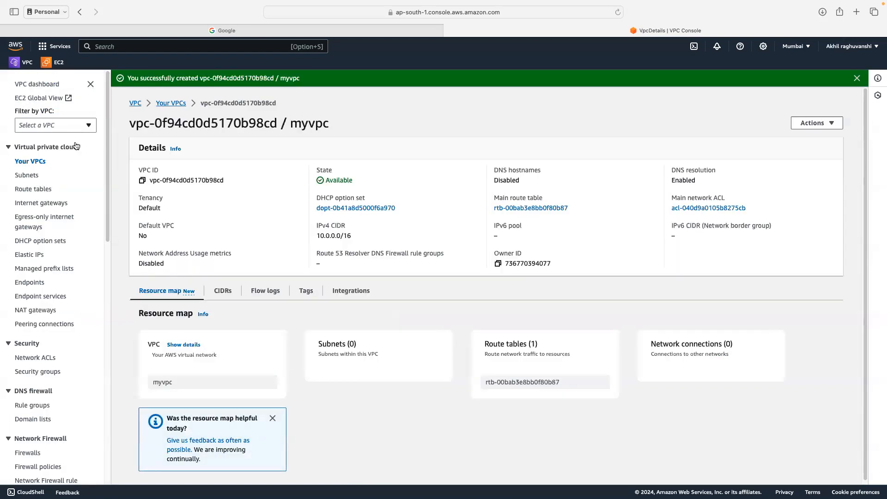
pyautogui.click(29, 175)
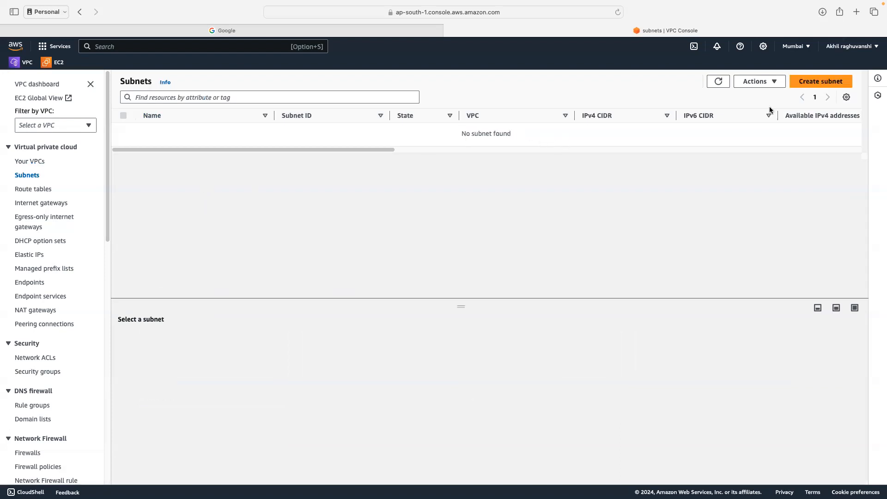
pyautogui.click(810, 87)
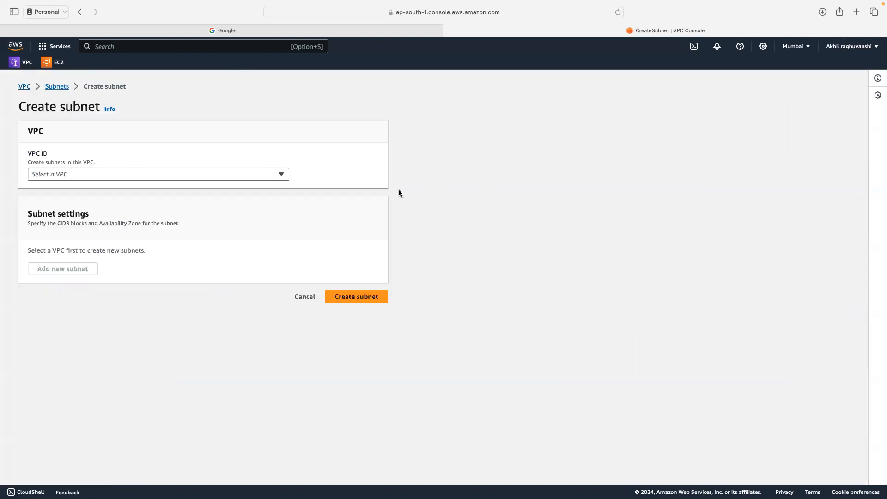
pyautogui.click(72, 175)
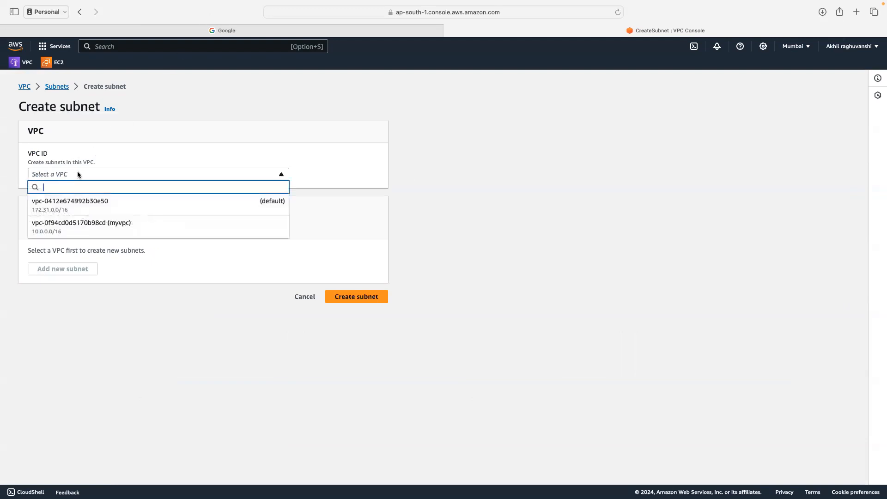
# - Select myvpc for the new subnet, name it subnet1, and set its availability zone to Asia Pacific (Mumbai) / ap-south-1b
pyautogui.click(78, 226)
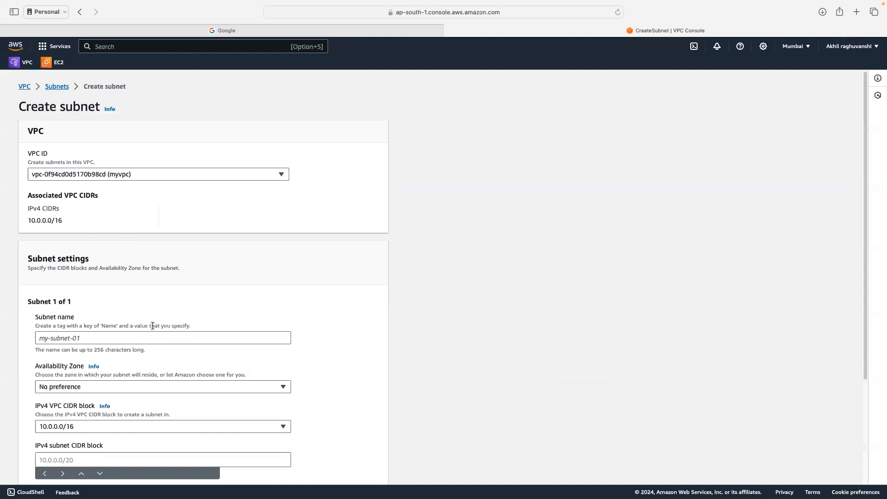
pyautogui.click(101, 337)
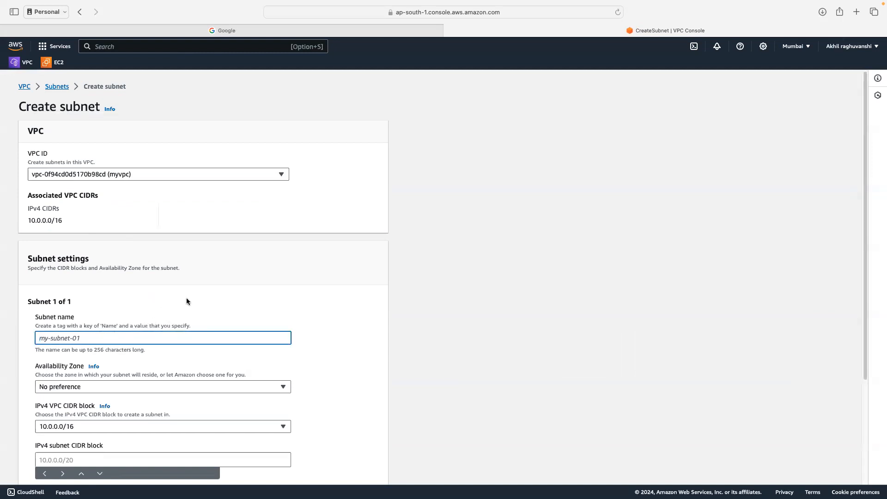
pyautogui.write('subnet')
pyautogui.moveTo(38, 318); pyautogui.dragTo(85, 323)
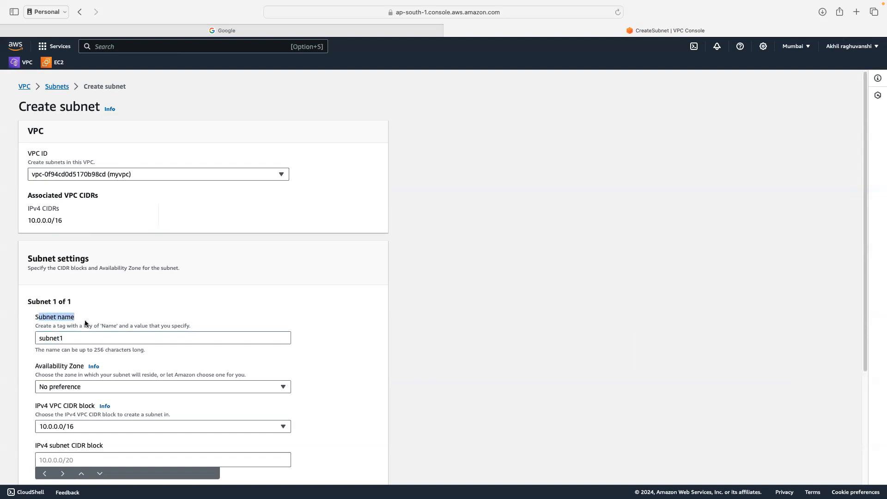
pyautogui.click(105, 388)
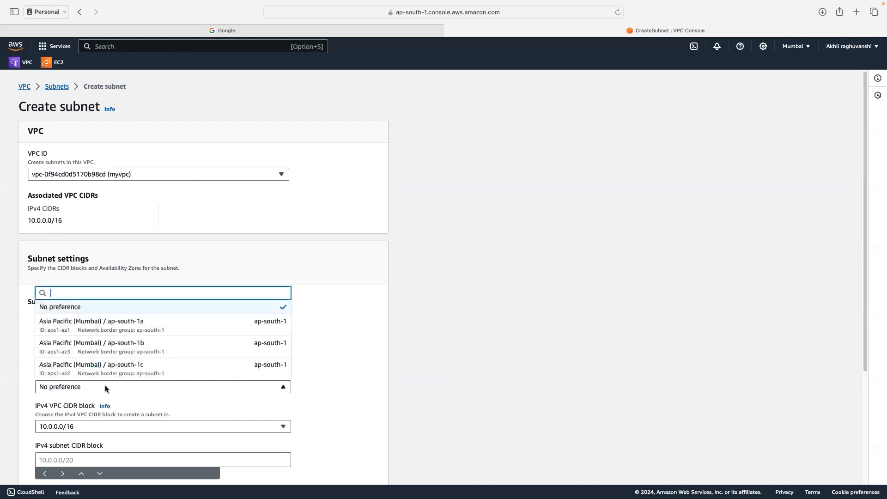
pyautogui.click(110, 352)
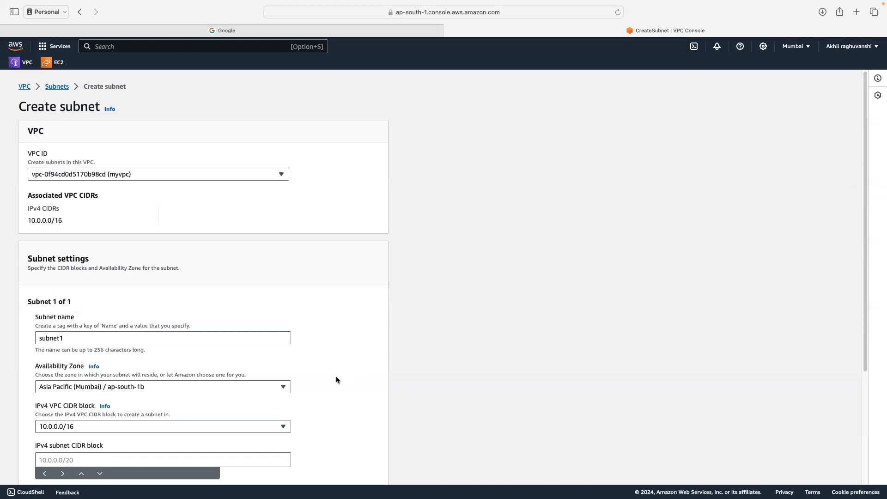
# - Set the IPv4 subnet CIDR block of subnet1 to 10.0.0.0/24
pyautogui.scroll(-2, 337, 373)
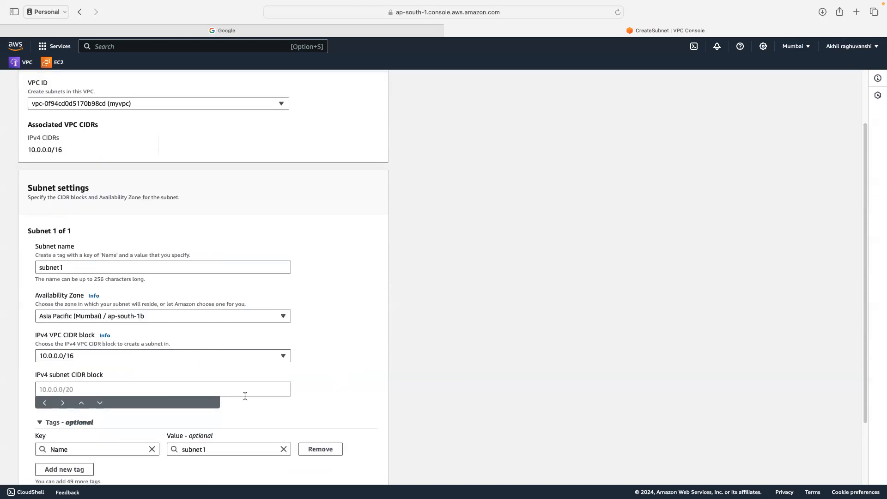
pyautogui.click(73, 391)
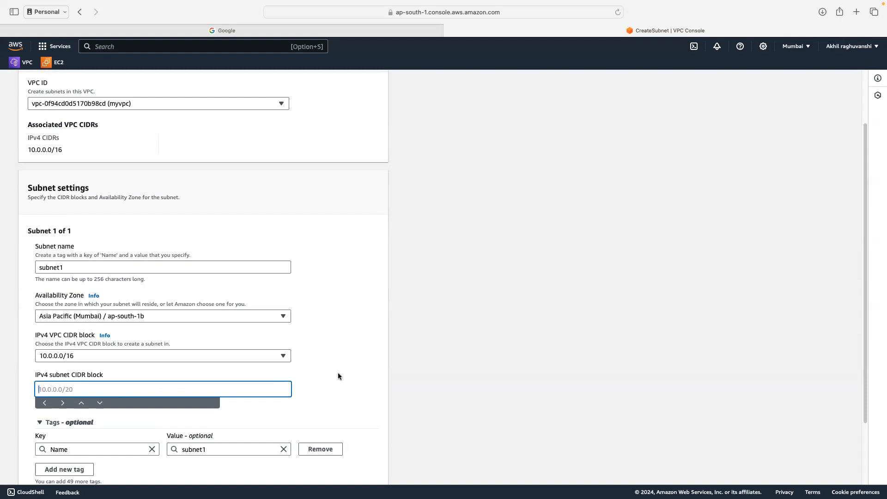
pyautogui.write('10.0.0.0/24')
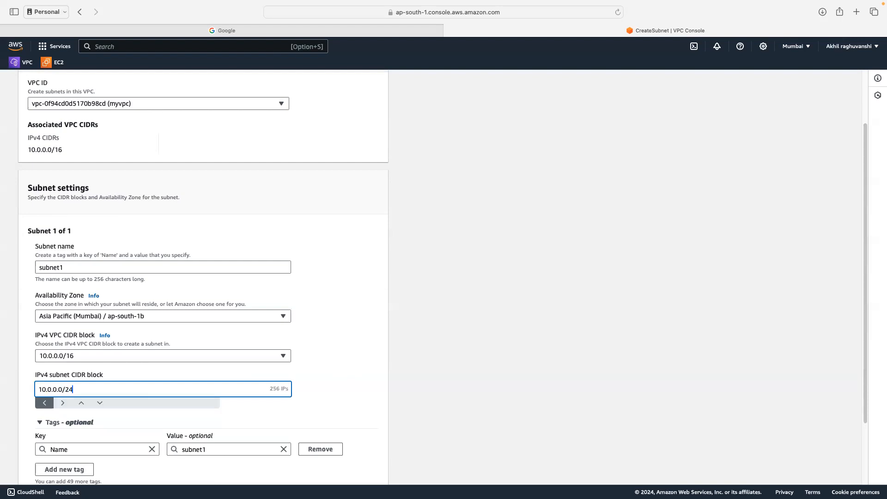
pyautogui.click(352, 412)
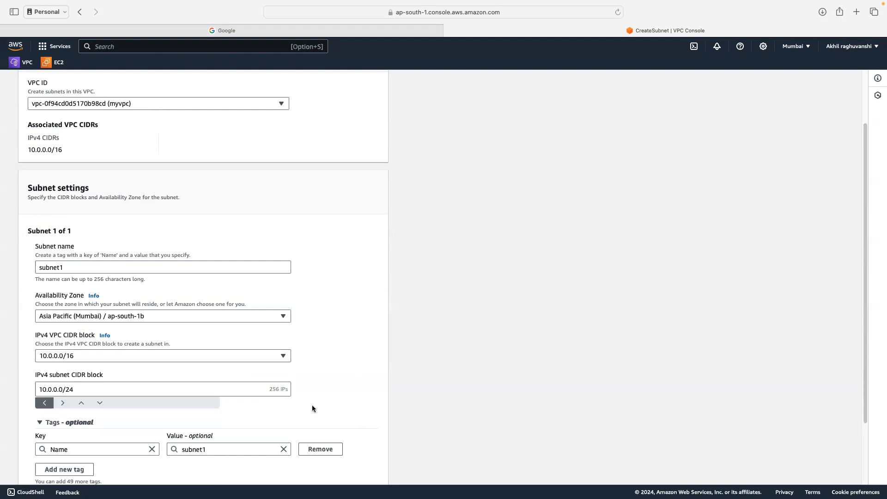
# - Examine the subnet's IPv4 CIDR block and its address count against the parent VPC's CIDR block
pyautogui.tripleClick(270, 390)
pyautogui.click(335, 381)
pyautogui.scroll(-3, 335, 376)
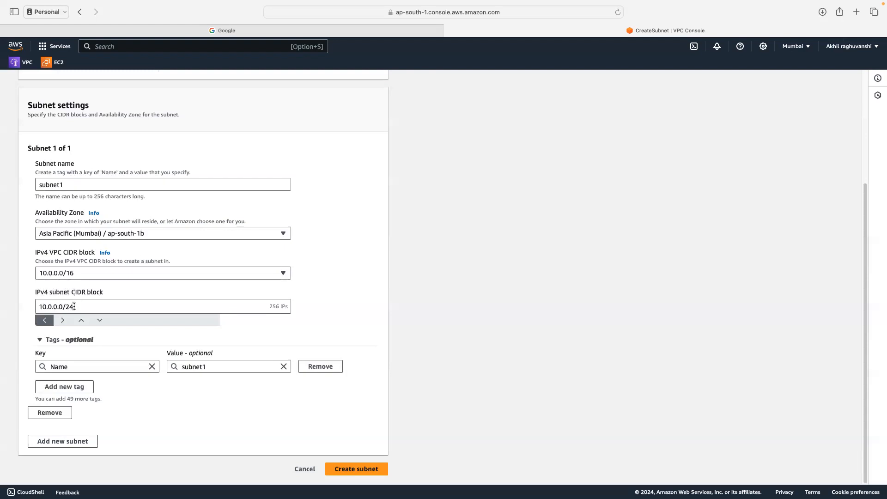
pyautogui.moveTo(76, 308); pyautogui.dragTo(28, 306)
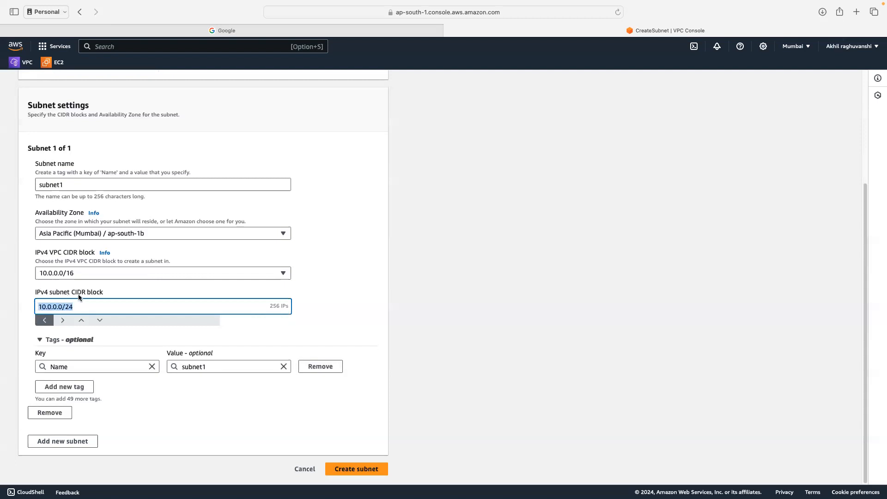
pyautogui.click(78, 273)
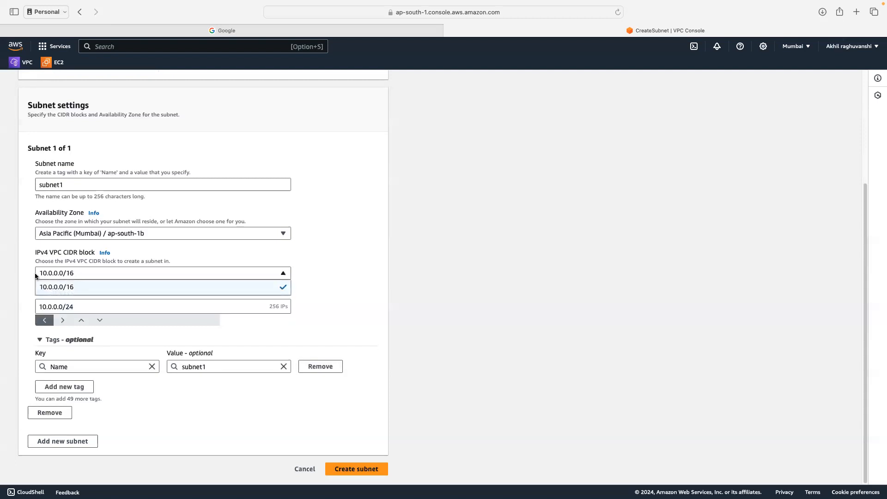
pyautogui.moveTo(75, 307); pyautogui.dragTo(38, 307)
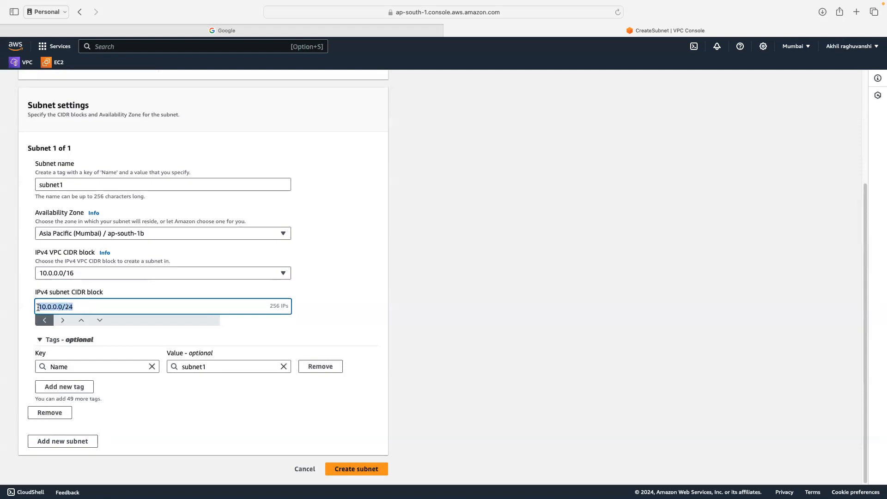
pyautogui.click(304, 339)
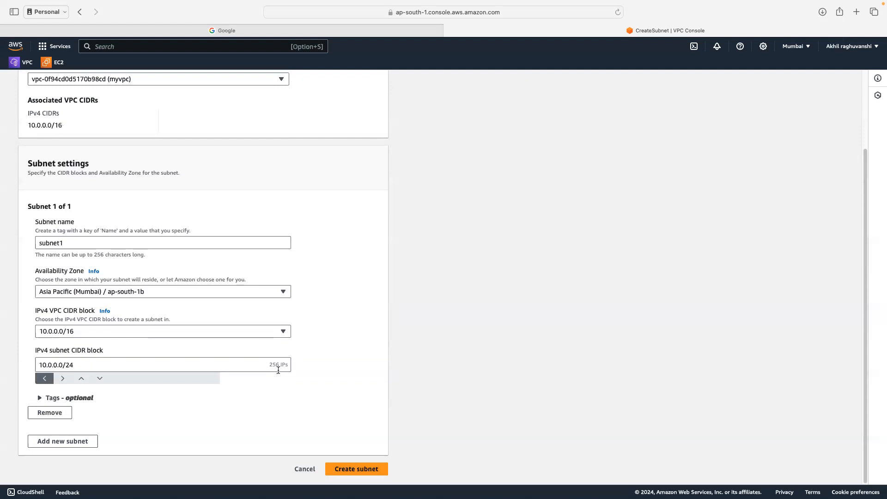
# - Clear the prefix length of the subnet CIDR block and re-enter it as 24
pyautogui.click(86, 365)
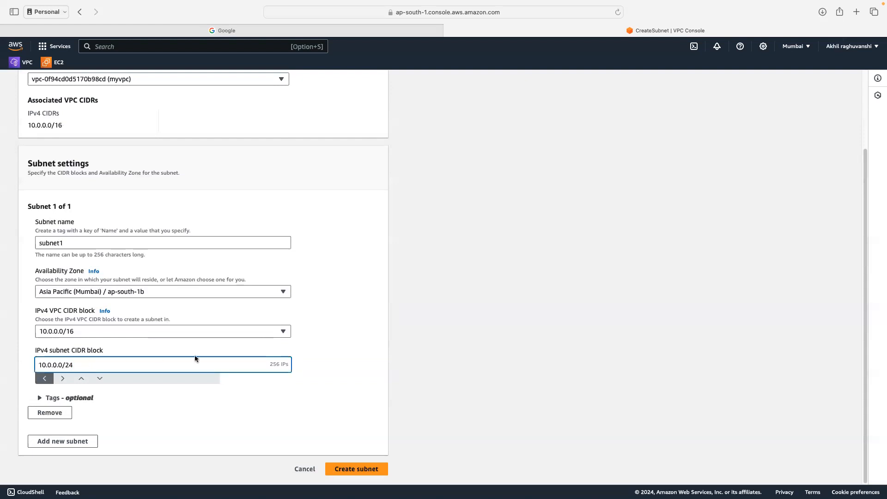
pyautogui.press('BackSpace')
pyautogui.press('BackSpace')
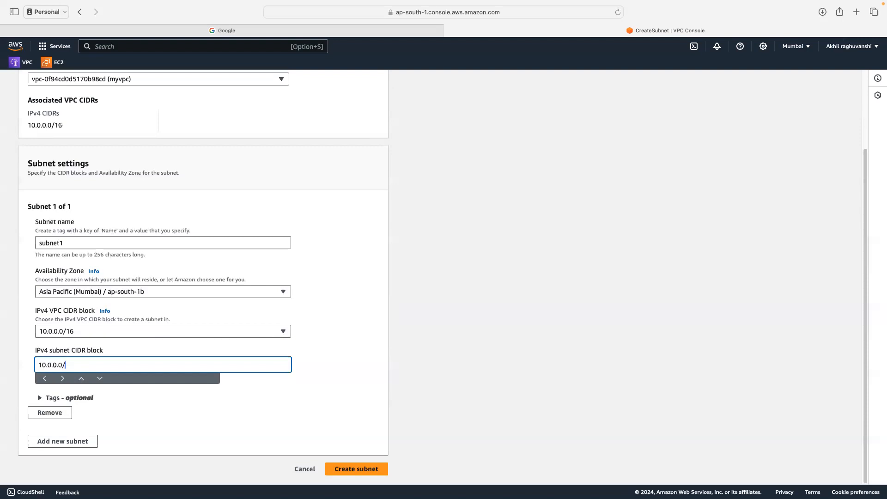
pyautogui.write('24')
pyautogui.click(293, 389)
# - Change the IPv4 subnet CIDR block to 10.0.0.0/28 and create the subnet
pyautogui.click(104, 369)
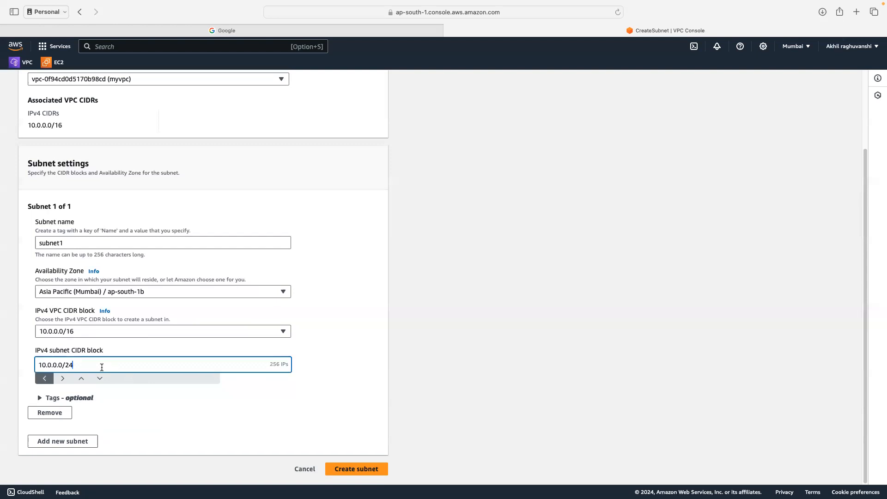
pyautogui.press('BackSpace')
pyautogui.write('8')
pyautogui.tripleClick(288, 364)
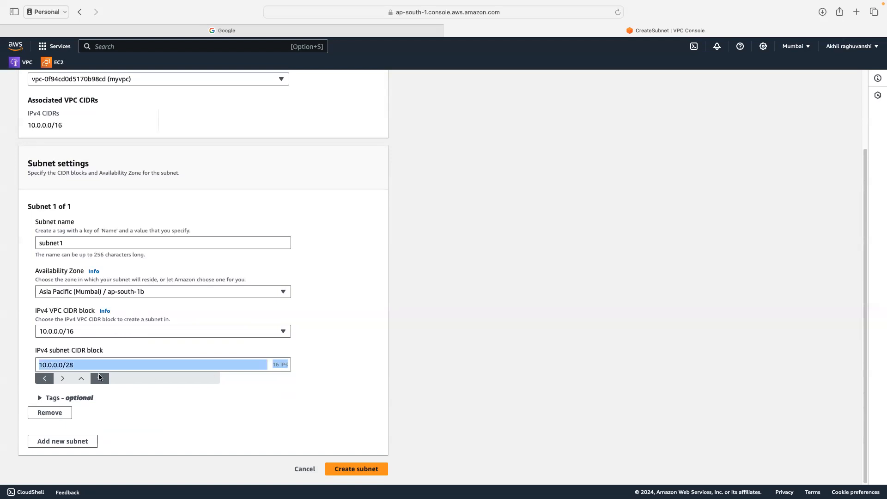
pyautogui.click(75, 365)
pyautogui.click(227, 402)
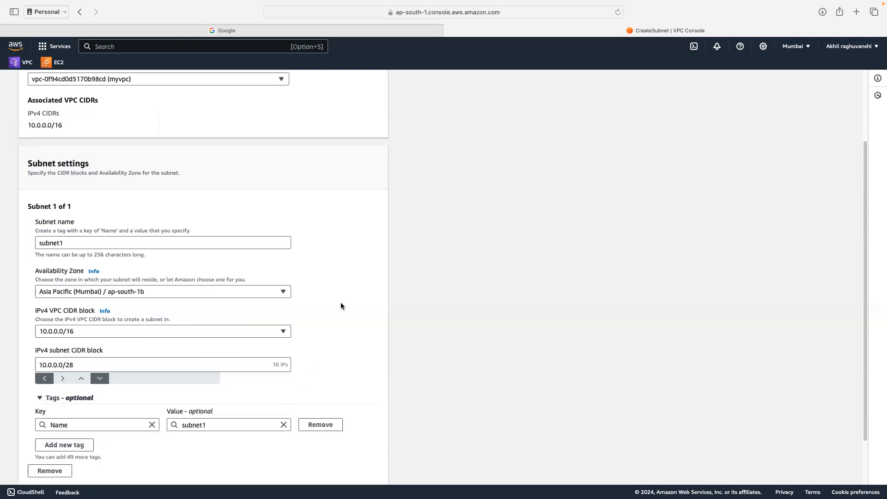
pyautogui.scroll(-3, 342, 318)
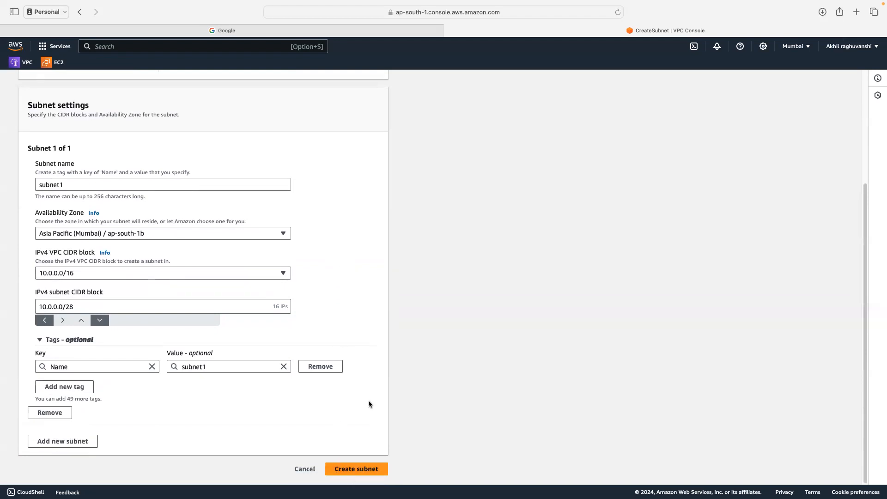
pyautogui.click(350, 469)
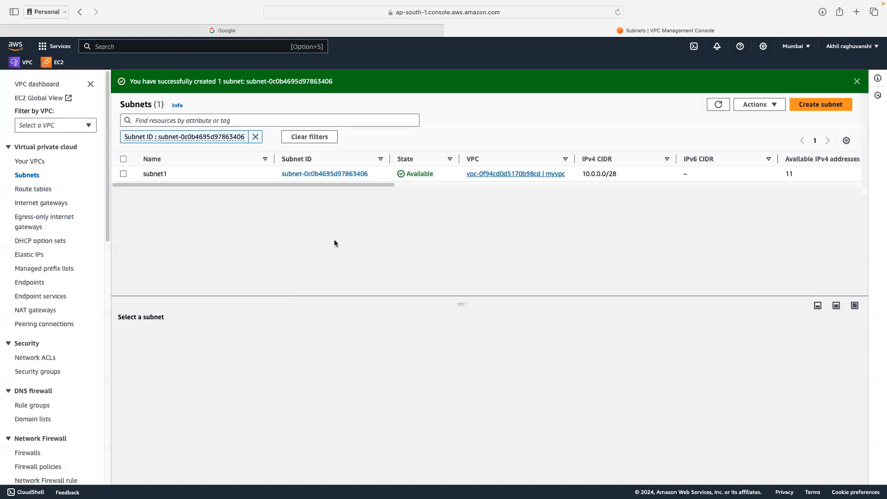
# - Create an internet gateway with the name tag igwvpc
pyautogui.click(26, 203)
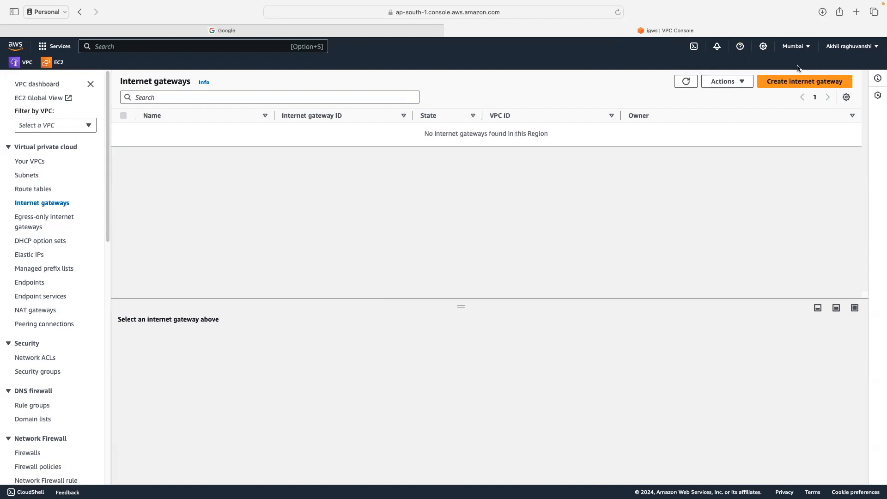
pyautogui.click(794, 88)
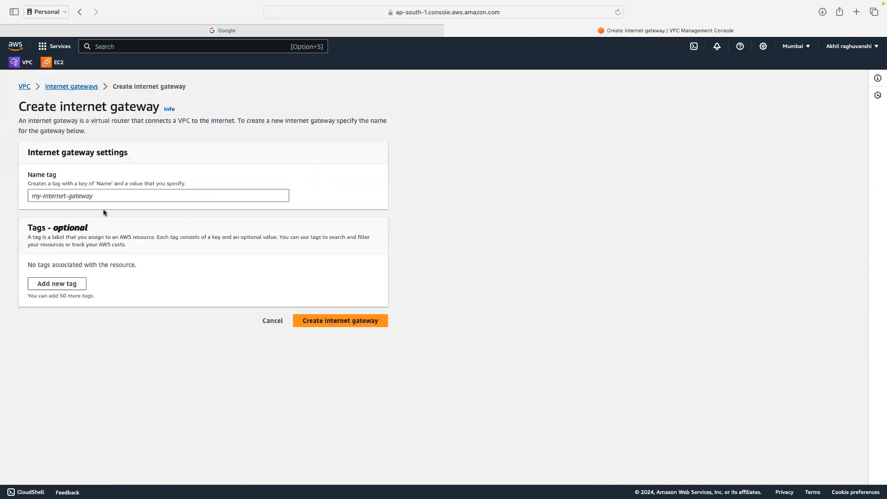
pyautogui.click(109, 198)
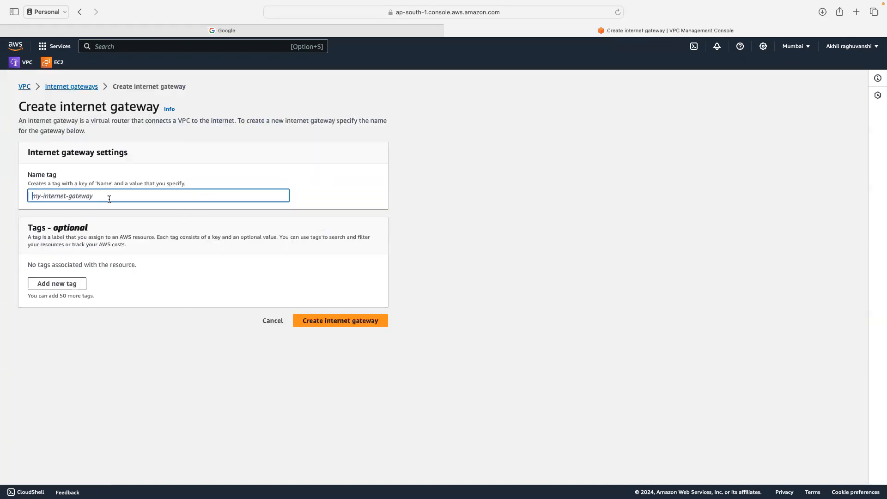
pyautogui.write('igw')
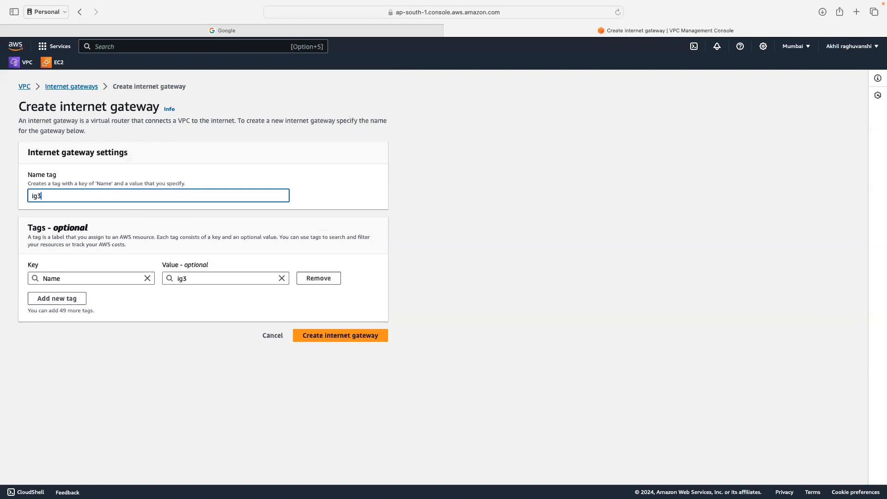
pyautogui.write('vpc')
pyautogui.moveTo(53, 194); pyautogui.dragTo(10, 198)
pyautogui.click(327, 335)
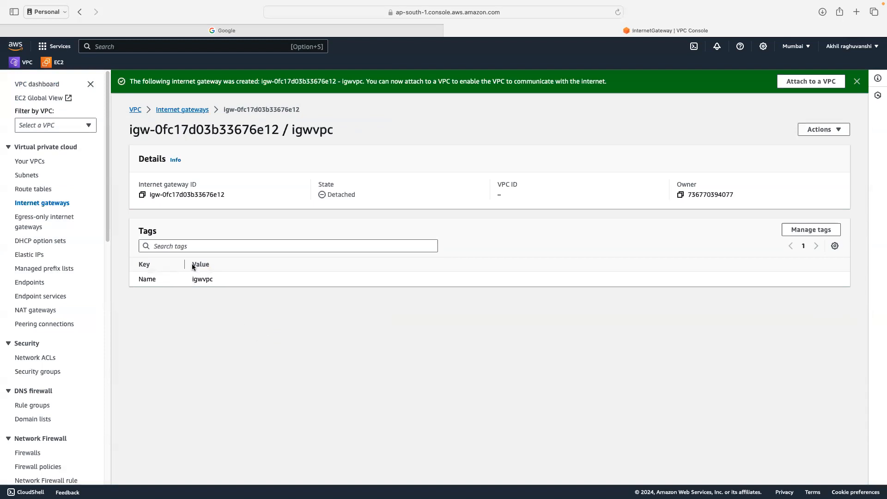
# - Attach the igwvpc internet gateway to the VPC named myvpc
pyautogui.click(50, 204)
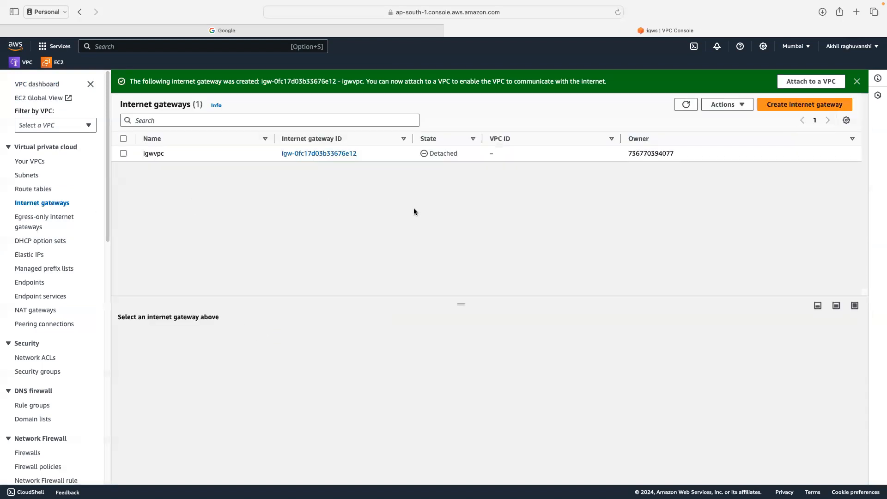
pyautogui.click(124, 154)
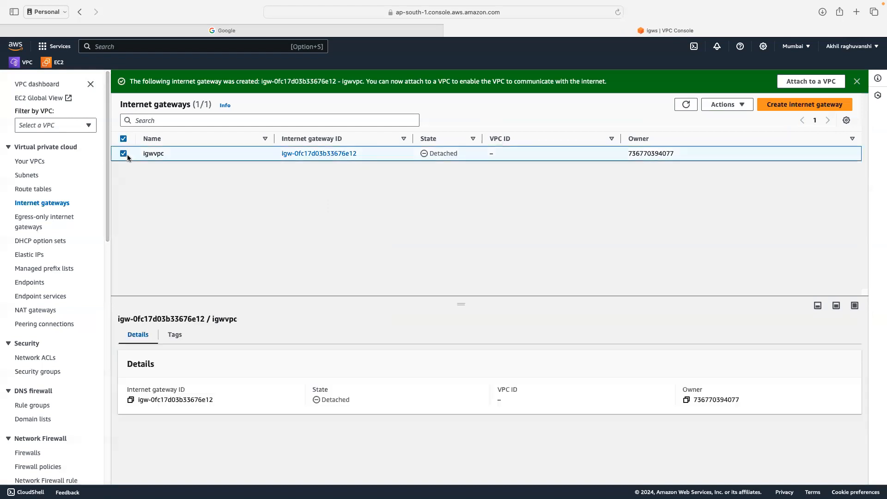
pyautogui.click(804, 82)
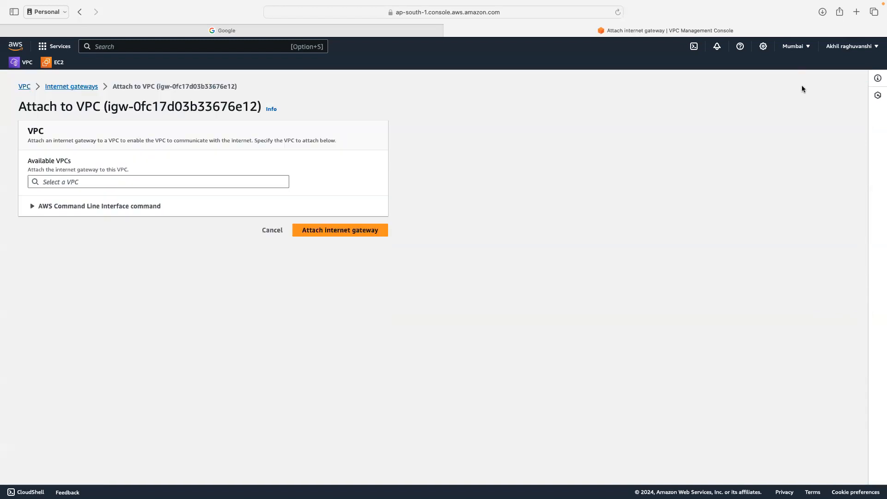
pyautogui.click(241, 179)
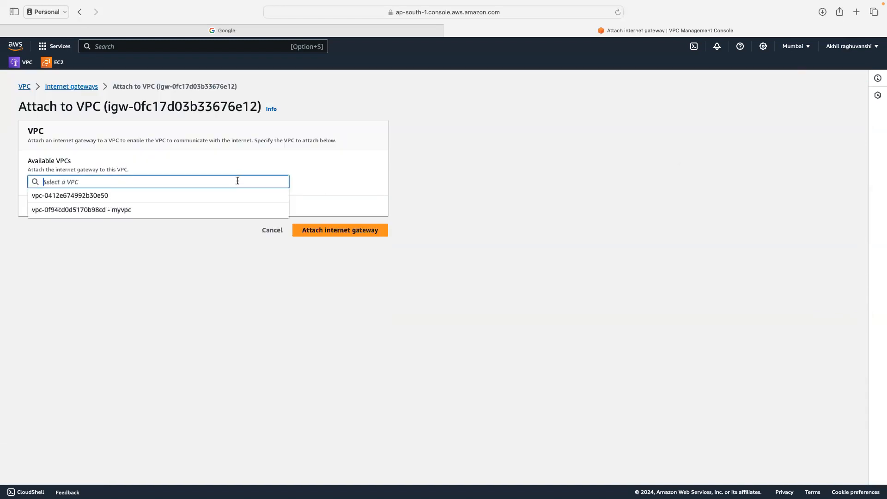
pyautogui.click(196, 210)
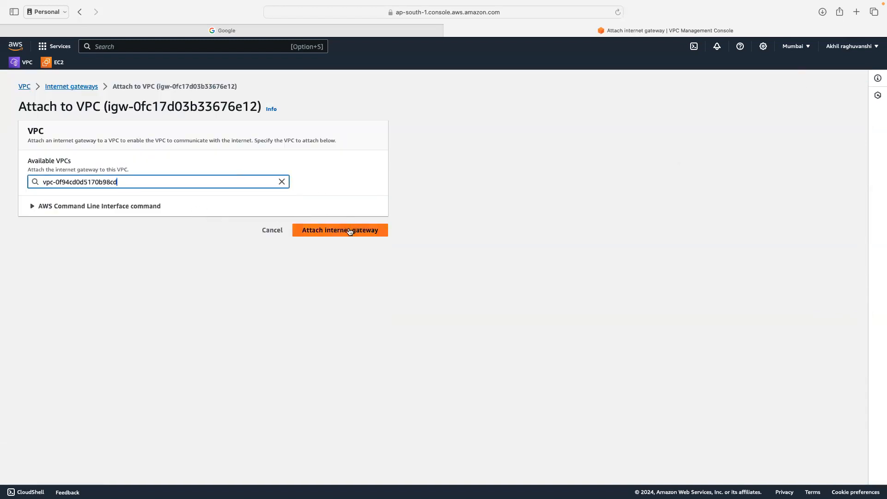
pyautogui.click(337, 234)
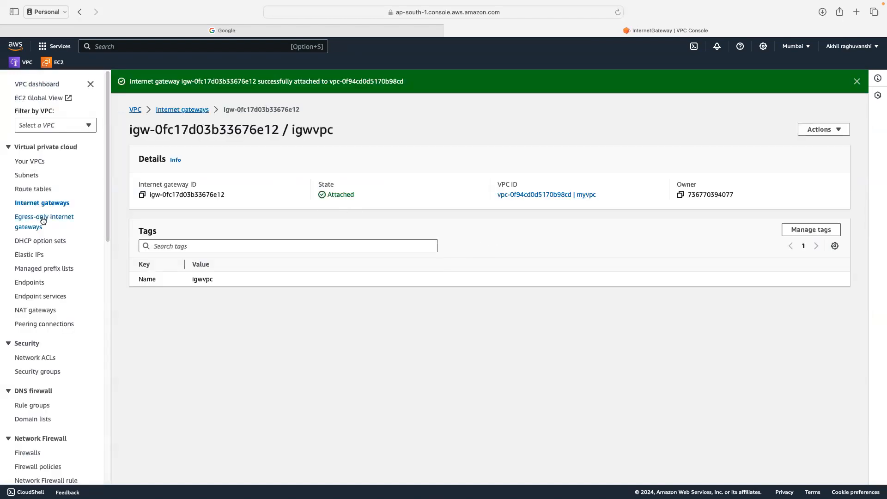
# - Create a route table named route1 in the VPC myvpc
pyautogui.click(35, 189)
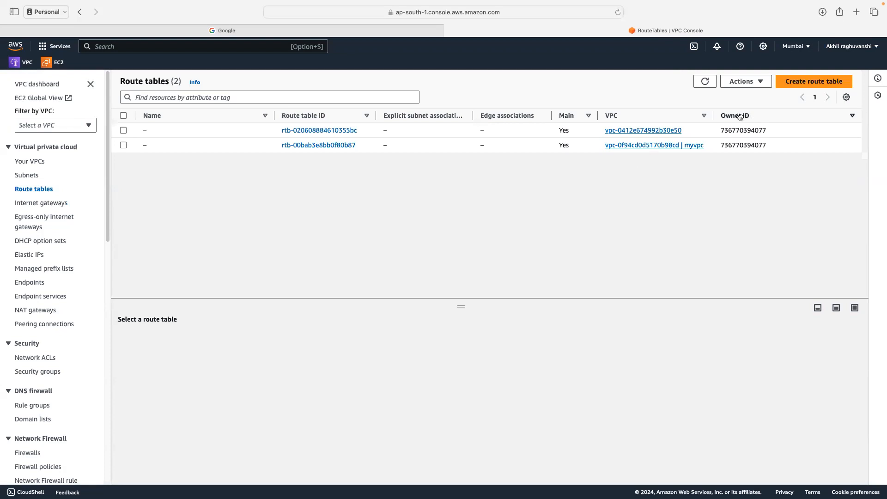
pyautogui.click(799, 82)
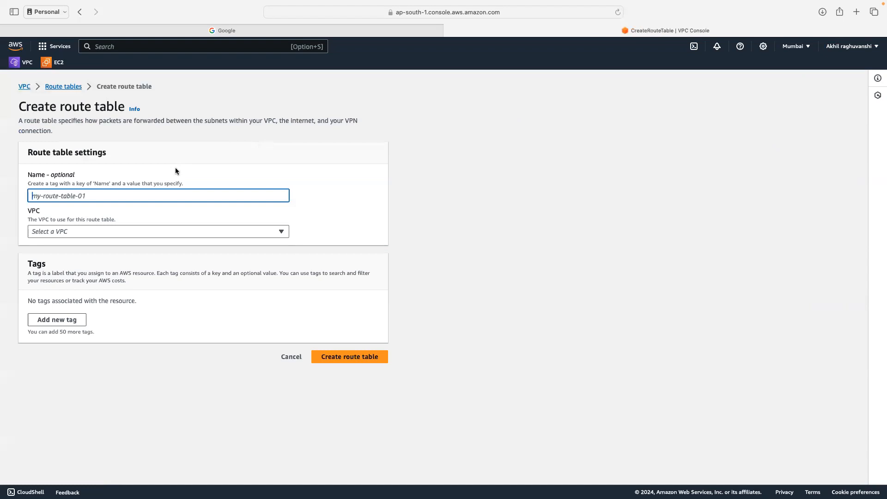
pyautogui.write('route1')
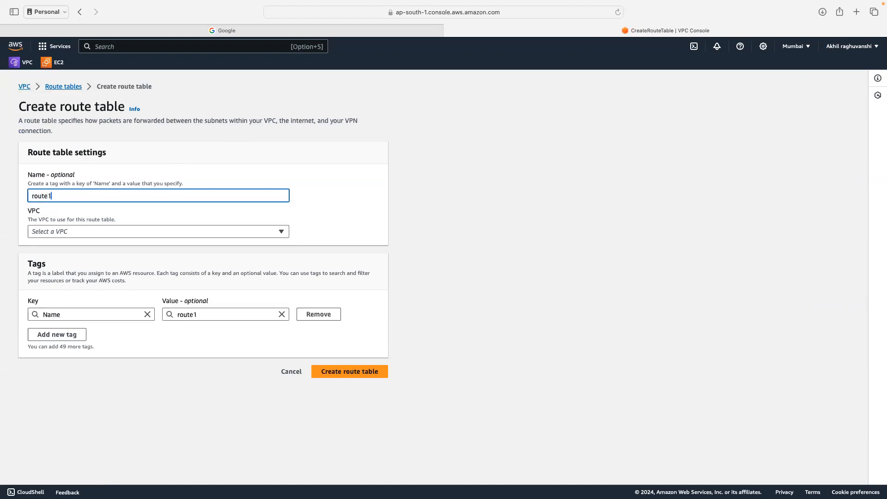
pyautogui.click(145, 231)
pyautogui.click(127, 276)
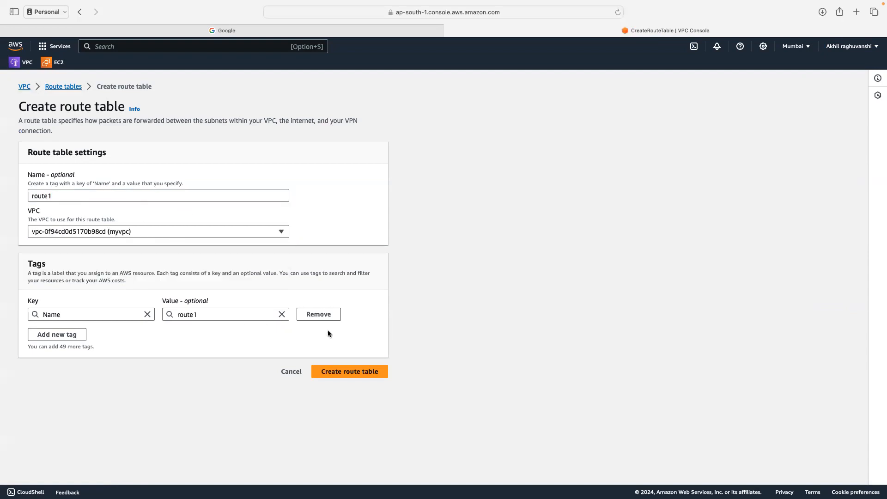
pyautogui.click(364, 375)
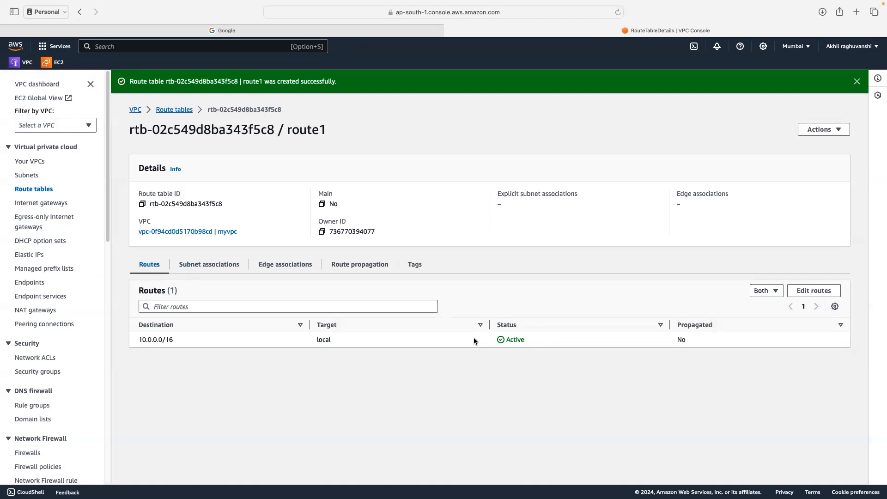
# - Add a route to route1 with destination 0.0.0.0/0 and the internet gateway igwvpc as its target
pyautogui.click(812, 290)
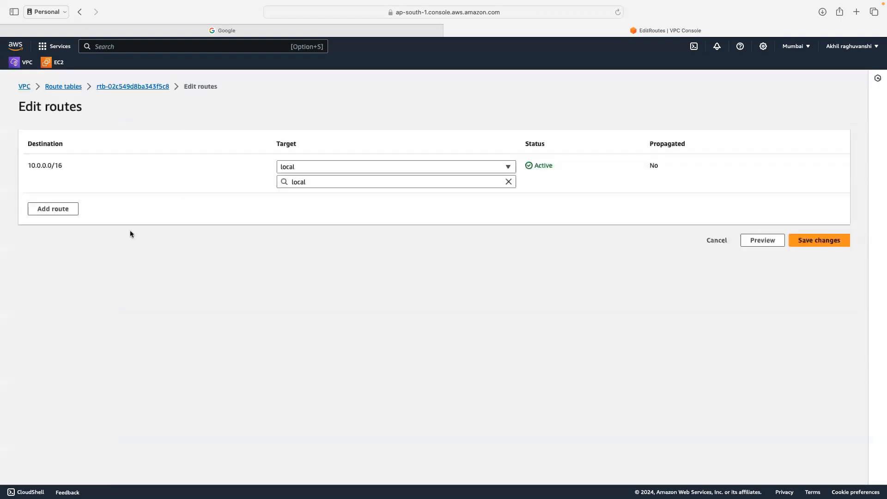
pyautogui.click(48, 210)
pyautogui.click(95, 206)
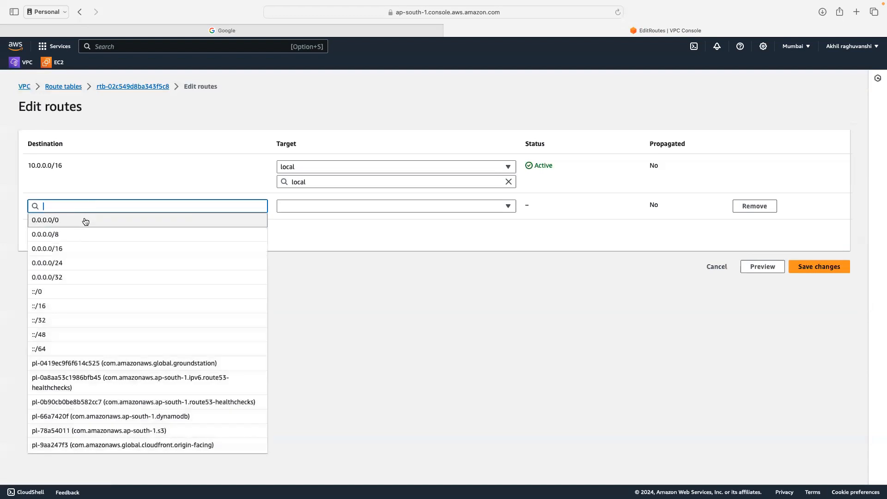
pyautogui.click(80, 220)
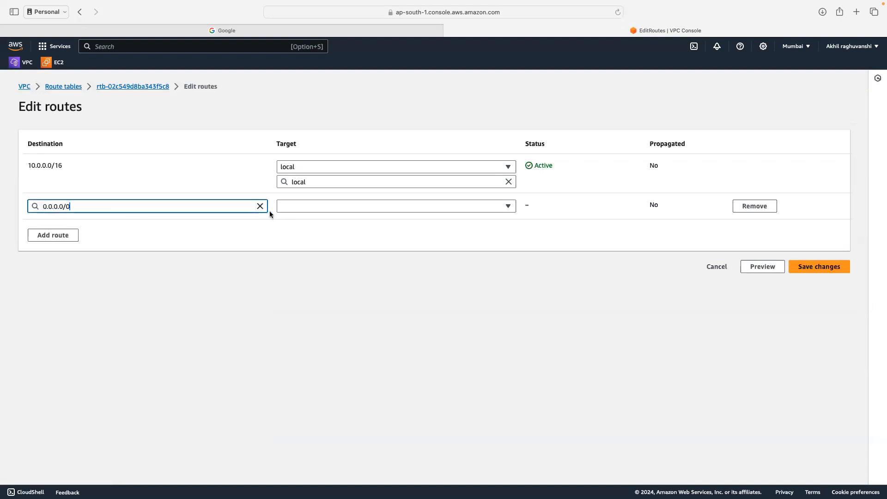
pyautogui.click(376, 211)
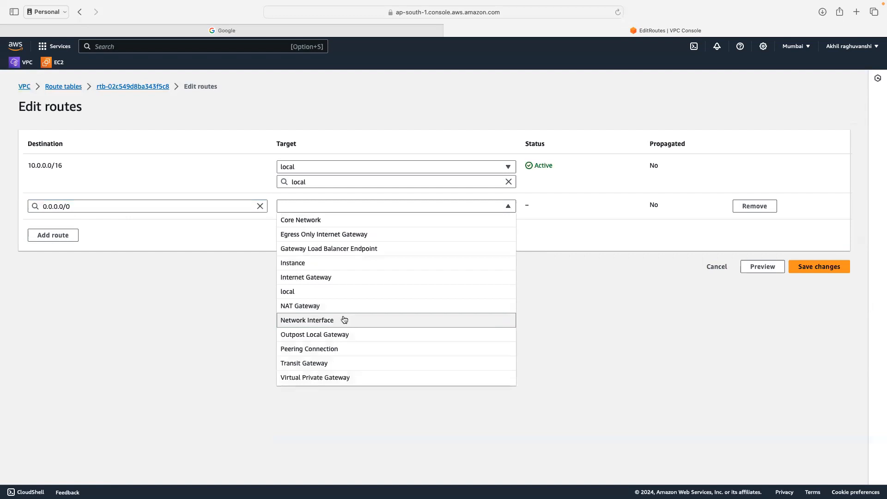
pyautogui.click(317, 279)
pyautogui.click(386, 223)
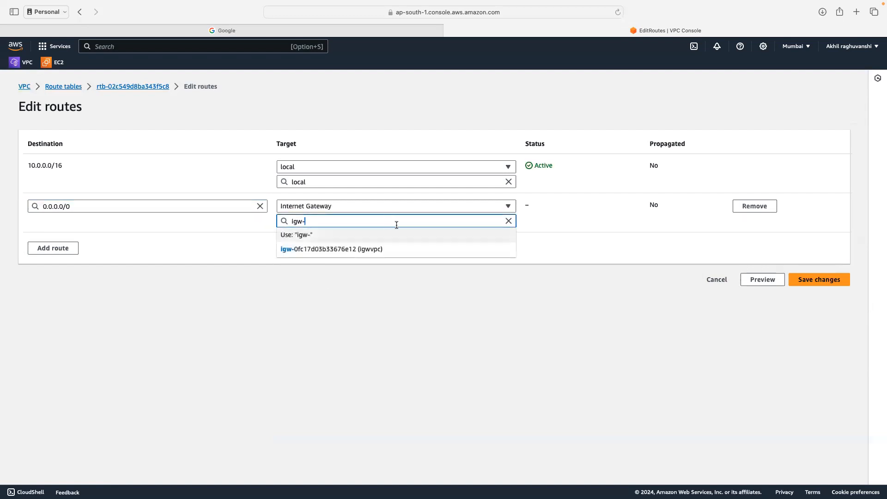
pyautogui.click(350, 250)
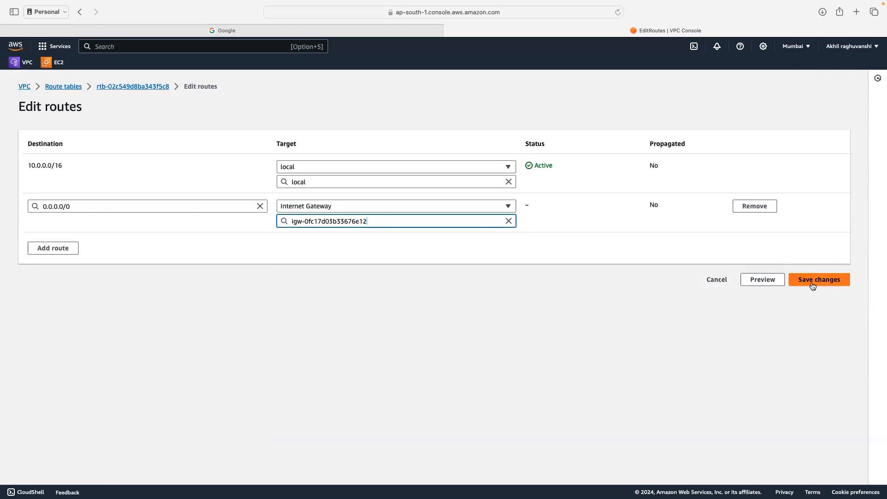
# - Clear the new route's target, select the igwvpc internet gateway again and save the route changes
pyautogui.click(508, 224)
pyautogui.click(509, 224)
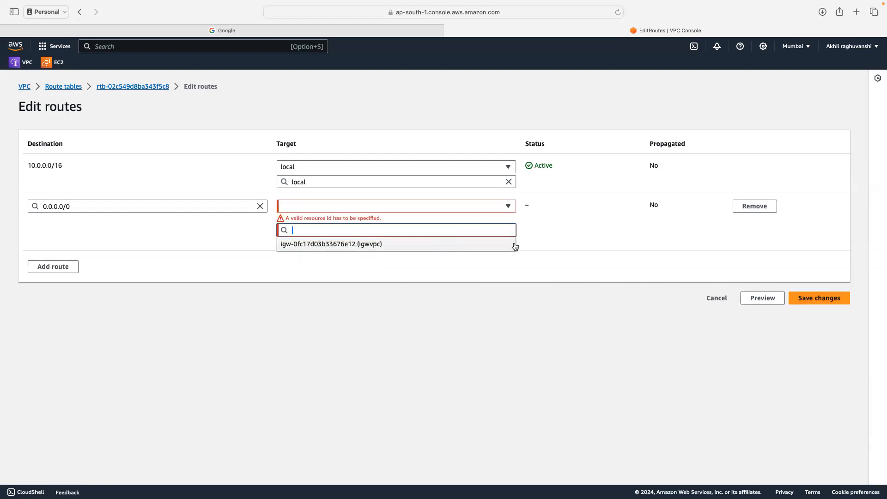
pyautogui.click(380, 244)
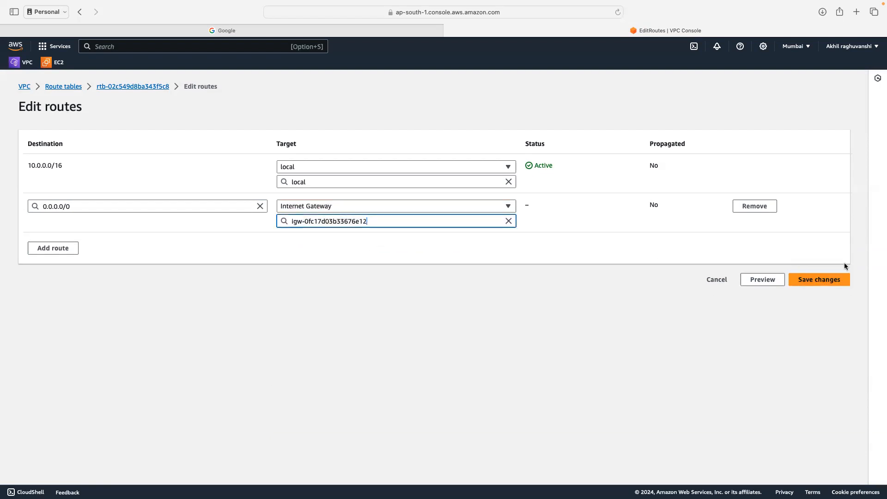
pyautogui.click(825, 279)
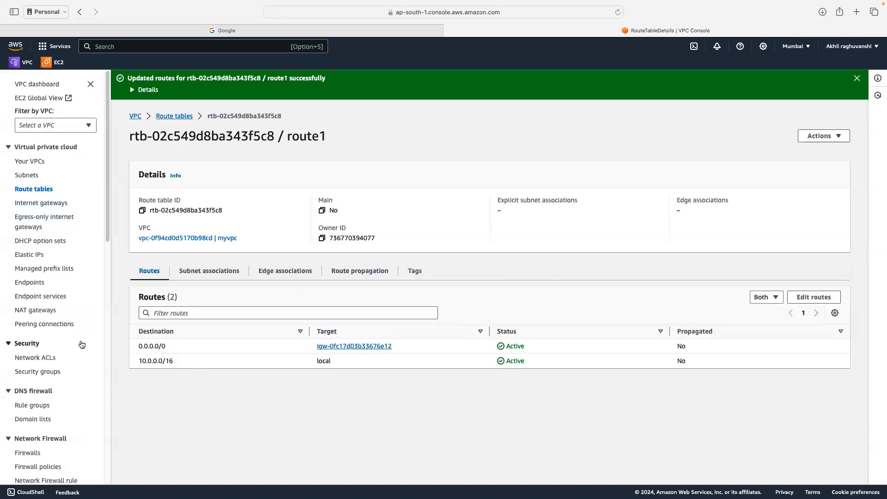
# - Start a new network ACL, try to name it mynacl and select myvpc as its VPC
pyautogui.click(31, 357)
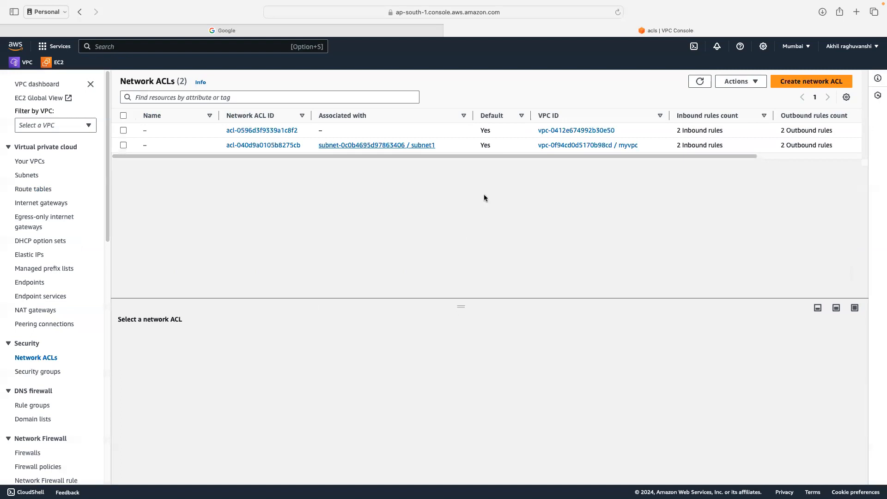
pyautogui.click(797, 86)
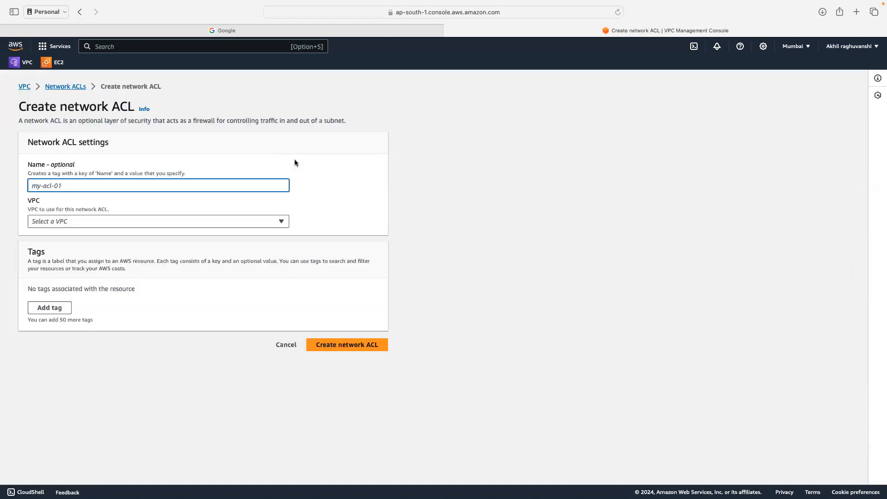
pyautogui.write('mynacl')
pyautogui.click(107, 221)
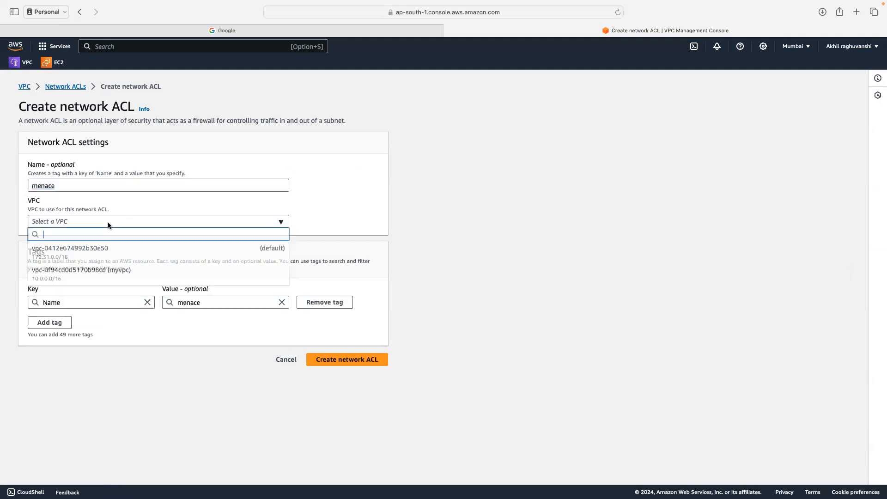
pyautogui.click(106, 273)
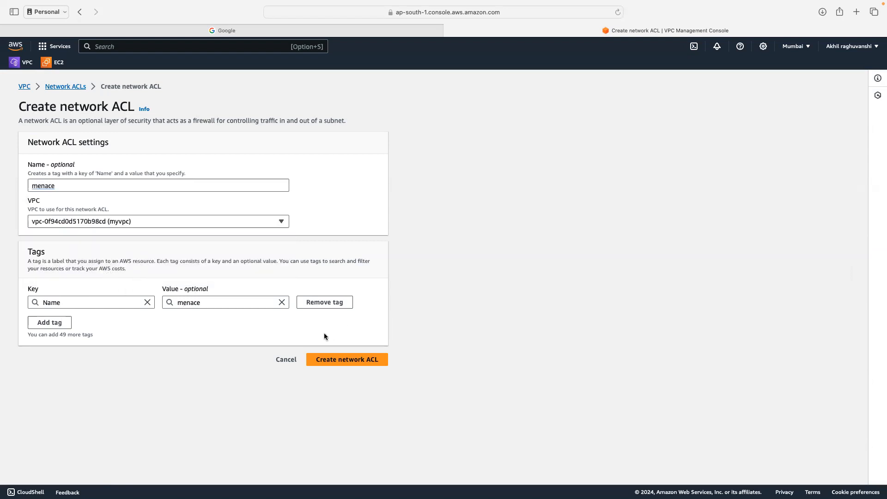
# - Clear the network ACL name and try to enter it again as mynacl
pyautogui.click(55, 186)
pyautogui.press('BackSpace')
pyautogui.press('BackSpace')
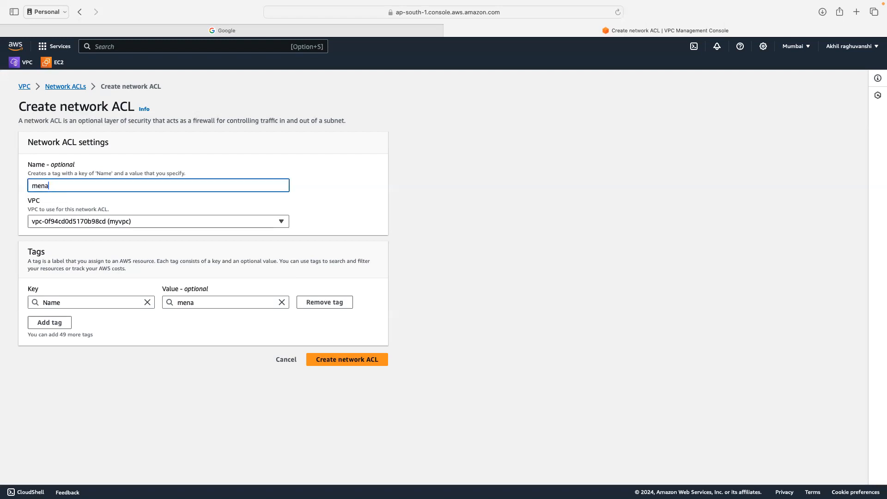
pyautogui.press('BackSpace')
pyautogui.press('BackSpace')
pyautogui.press('BackSpace')
pyautogui.press('BackSpace')
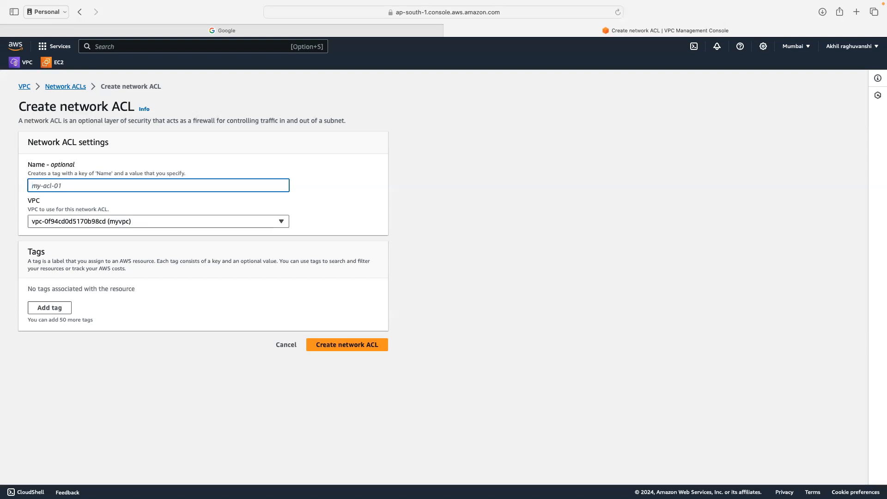
pyautogui.write('mynacl')
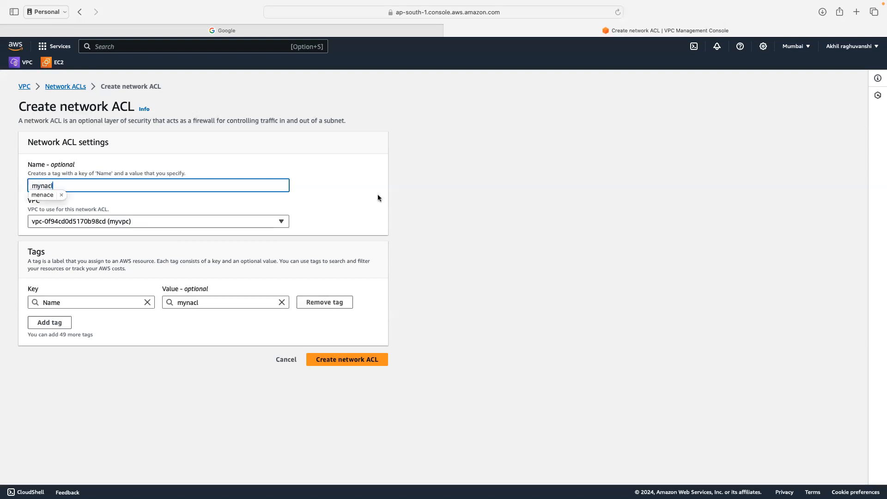
pyautogui.click(376, 194)
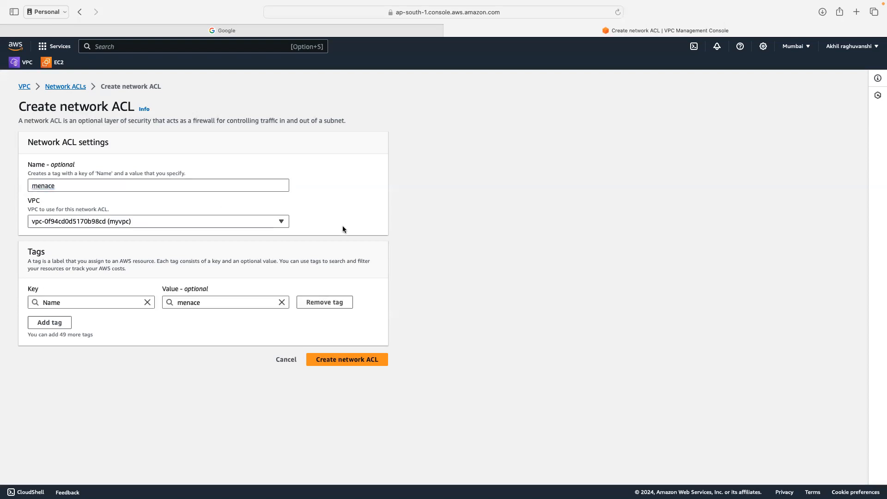
# - Change the network ACL name to mynacl01 and create the network ACL
pyautogui.click(83, 185)
pyautogui.press('BackSpace')
pyautogui.press('BackSpace')
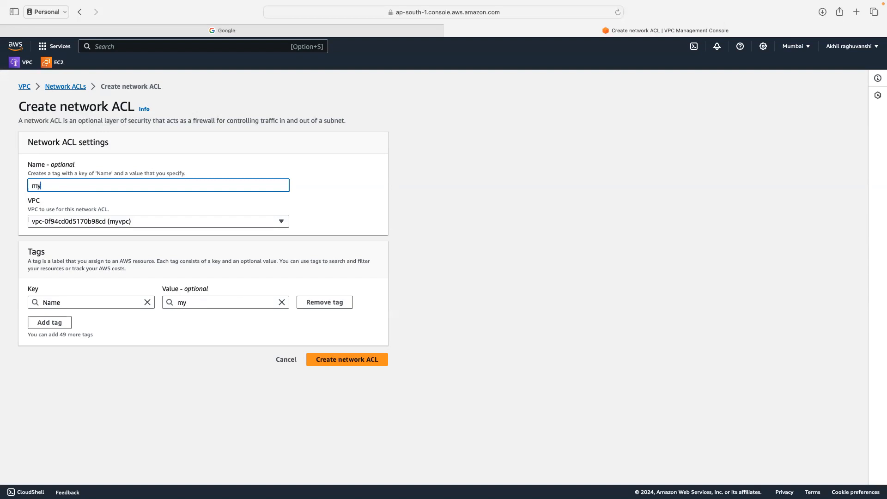
pyautogui.write('acl01')
pyautogui.click(340, 218)
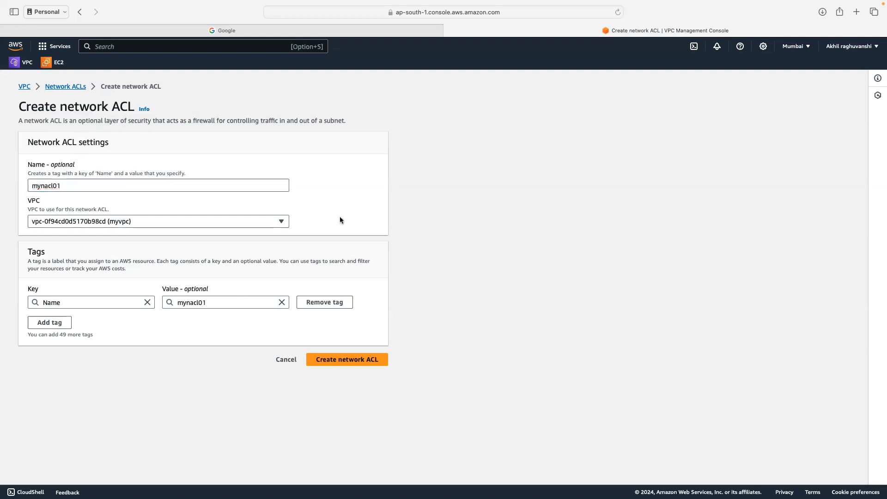
pyautogui.click(348, 365)
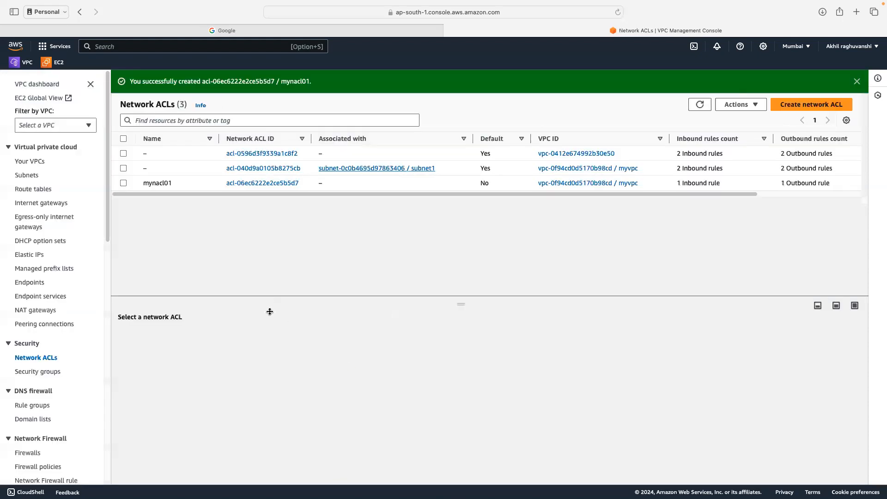
# - Associate subnet1 with the network ACL mynacl01 and save the subnet association
pyautogui.click(245, 183)
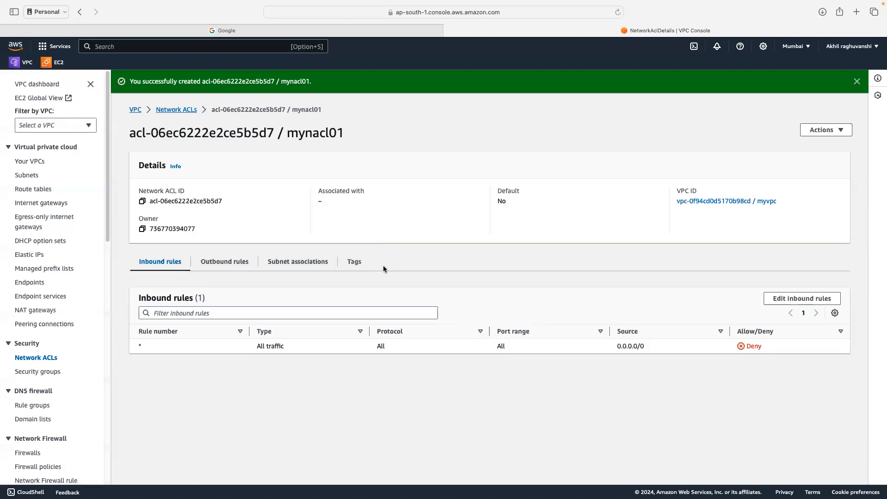
pyautogui.click(289, 266)
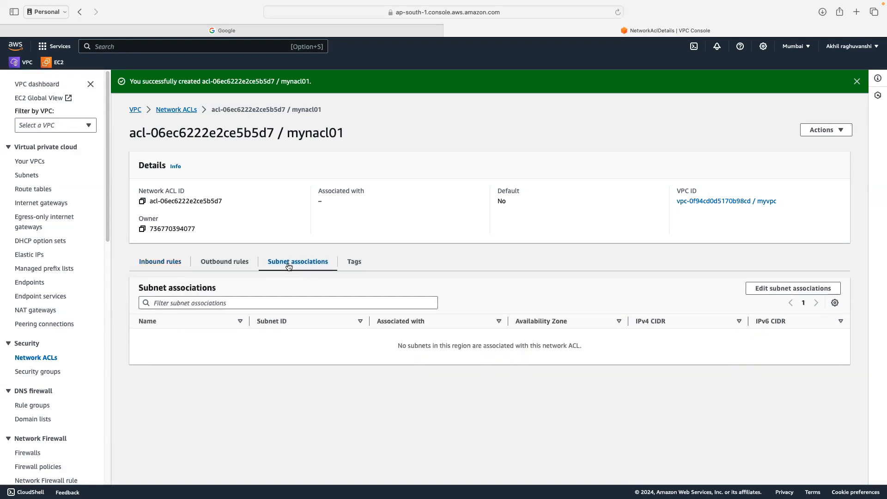
pyautogui.click(799, 294)
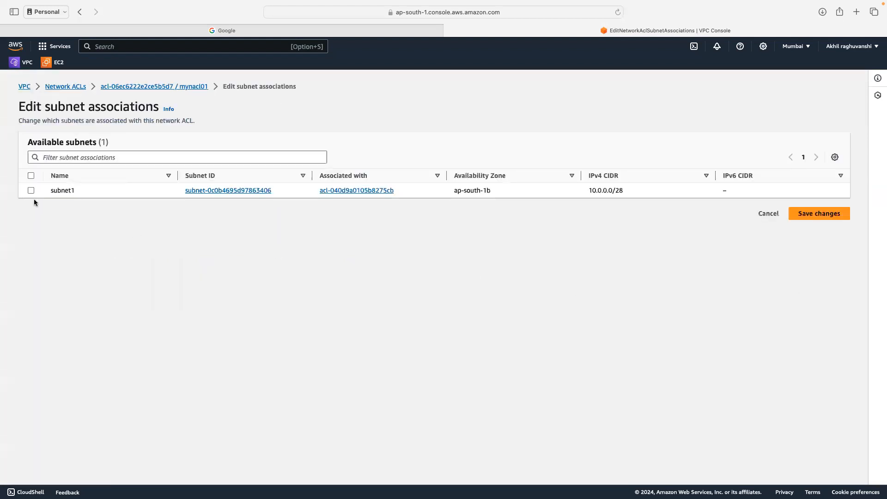
pyautogui.click(31, 190)
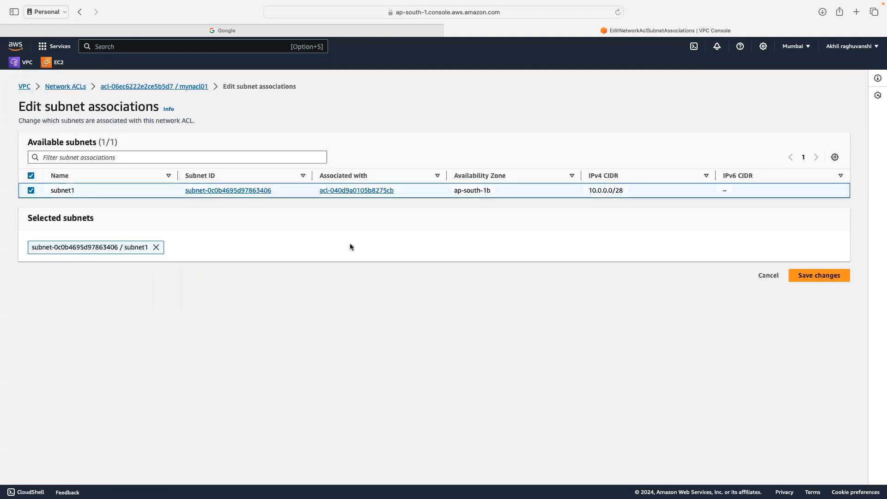
pyautogui.click(817, 276)
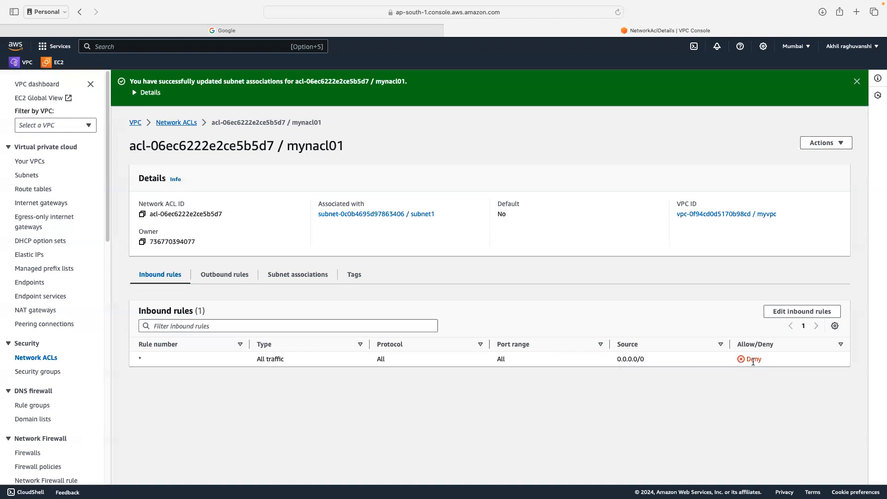
# - Add inbound rule 100 to mynacl01 allowing Custom TCP traffic on port 3389 and save the changes
pyautogui.click(789, 316)
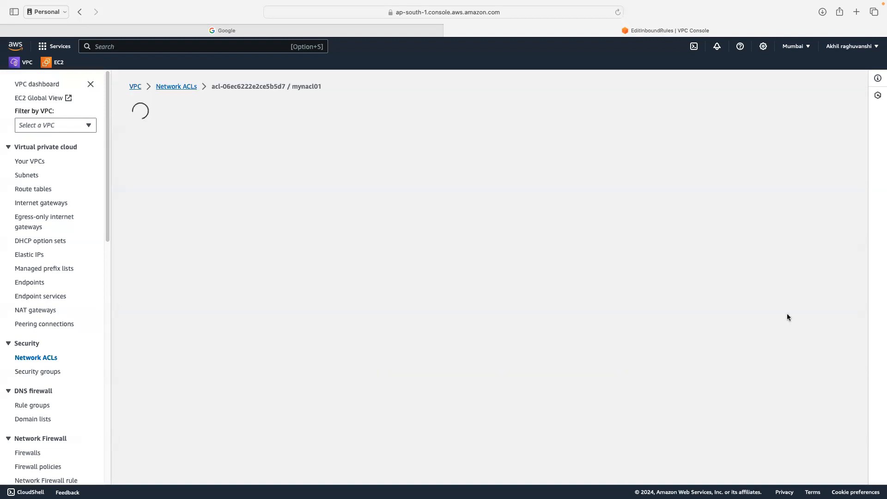
pyautogui.click(45, 202)
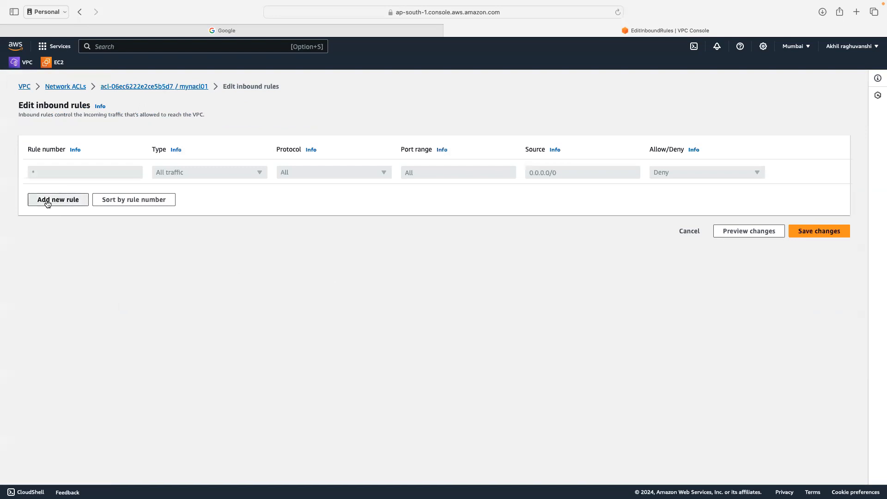
pyautogui.click(58, 174)
pyautogui.write('100')
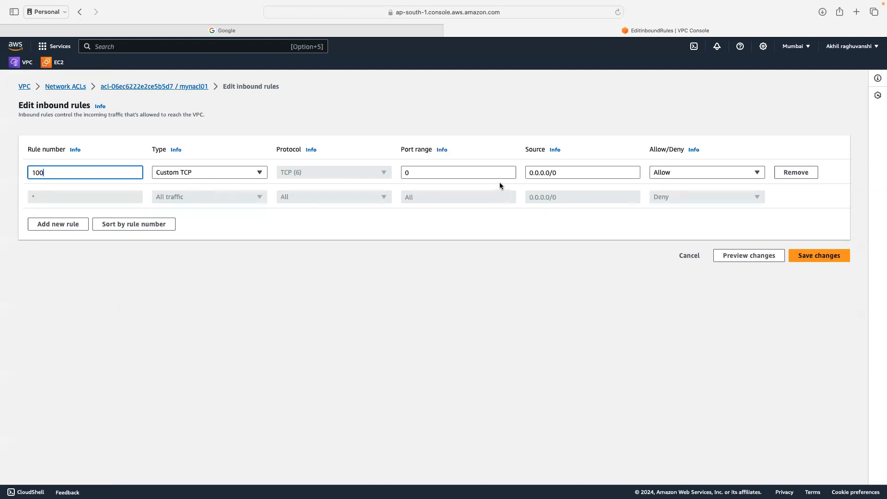
pyautogui.click(430, 173)
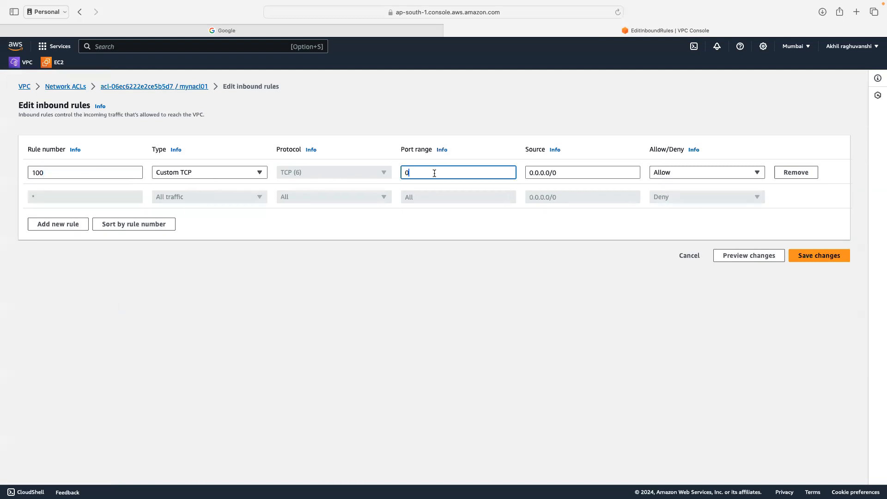
pyautogui.click(248, 176)
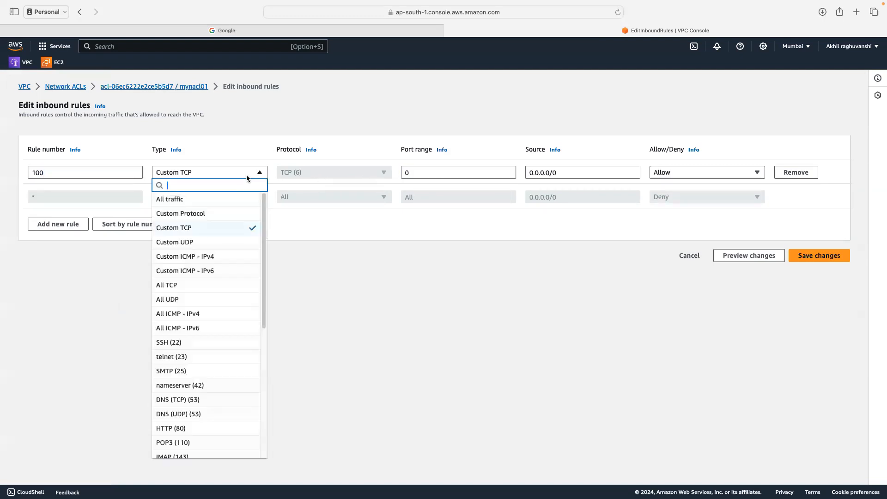
pyautogui.click(205, 230)
pyautogui.click(462, 172)
pyautogui.press('BackSpace')
pyautogui.write('3389')
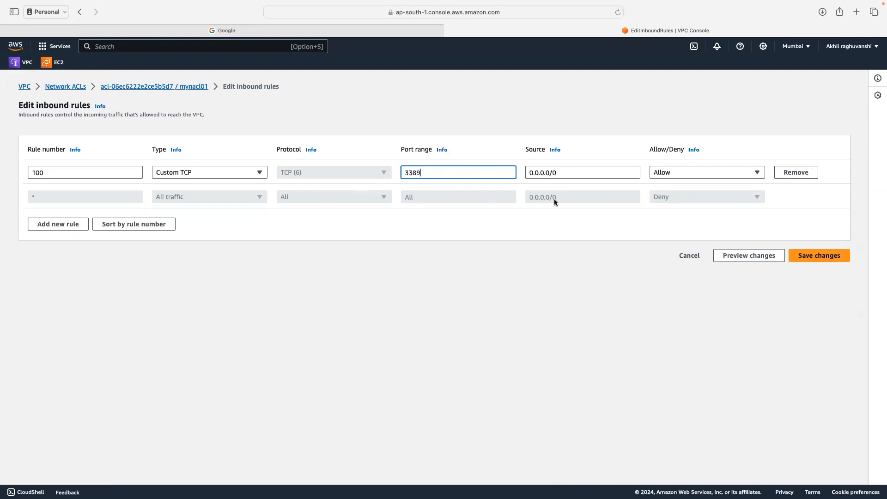
pyautogui.click(826, 260)
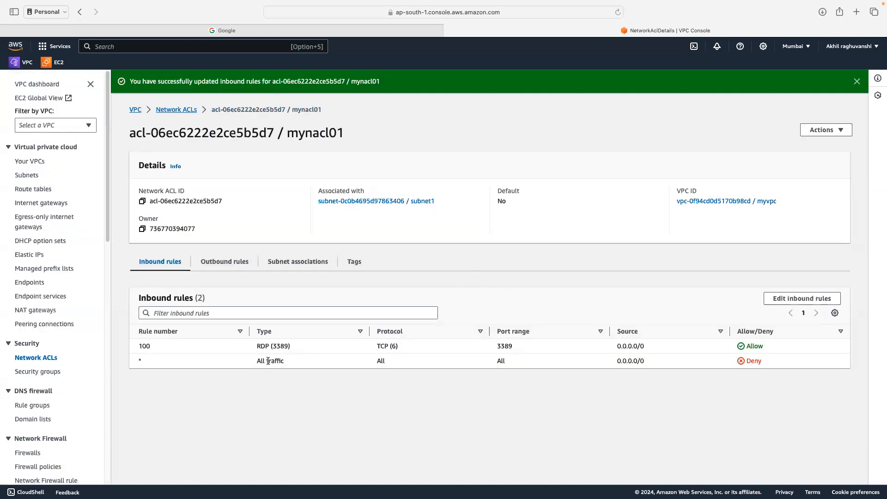
# - Check the type of inbound rule 100 and open the outbound rules of mynacl01 for editing
pyautogui.moveTo(271, 347); pyautogui.dragTo(296, 347)
pyautogui.moveTo(258, 345); pyautogui.dragTo(279, 348)
pyautogui.click(296, 352)
pyautogui.click(229, 268)
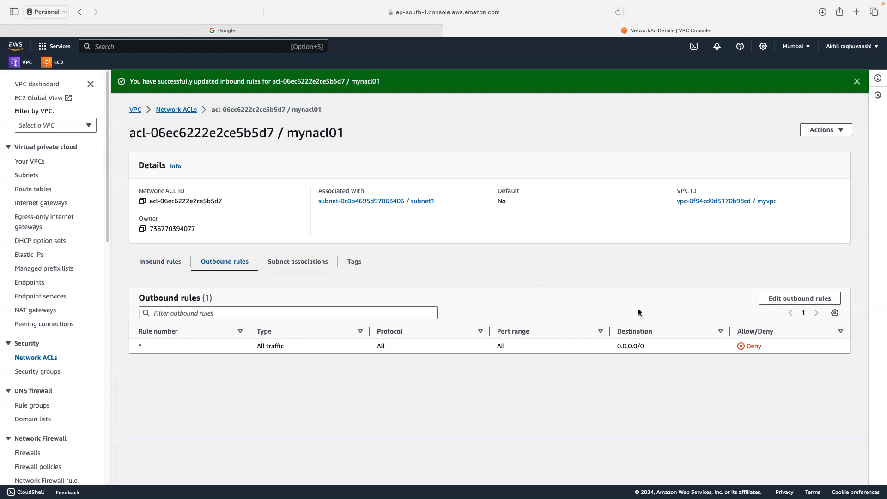
pyautogui.click(789, 299)
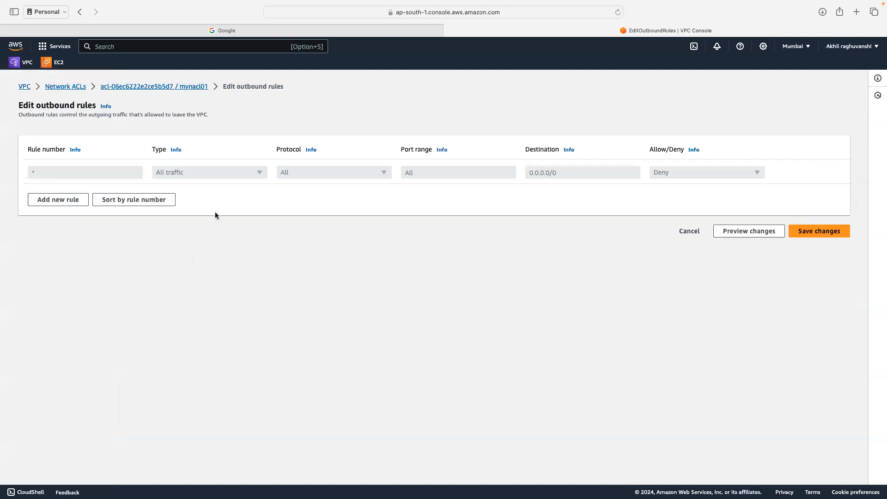
# - Try to add outbound rule 100 with its port range cleared and its type set to All traffic, and save it
pyautogui.click(72, 202)
pyautogui.click(73, 176)
pyautogui.write('100')
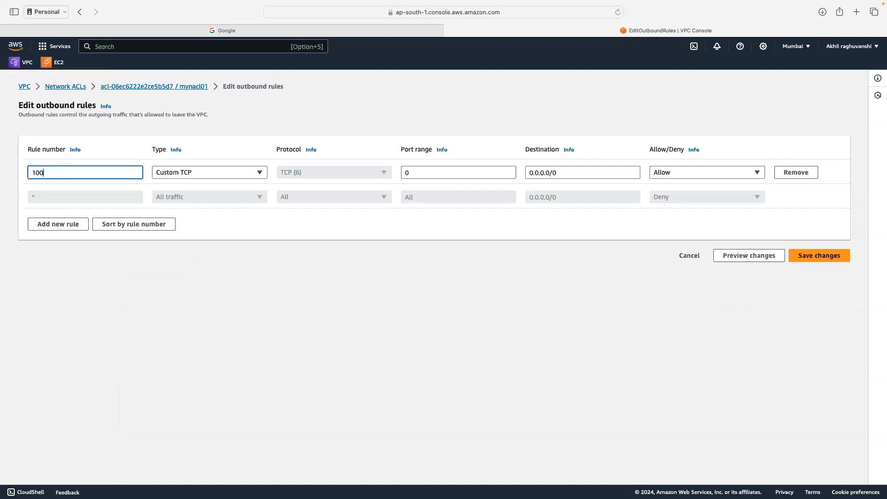
pyautogui.click(411, 174)
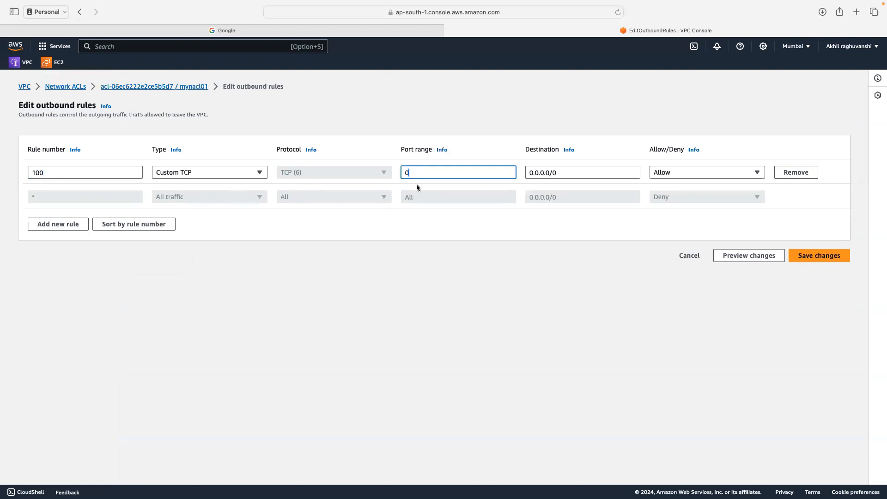
pyautogui.press('BackSpace')
pyautogui.click(257, 174)
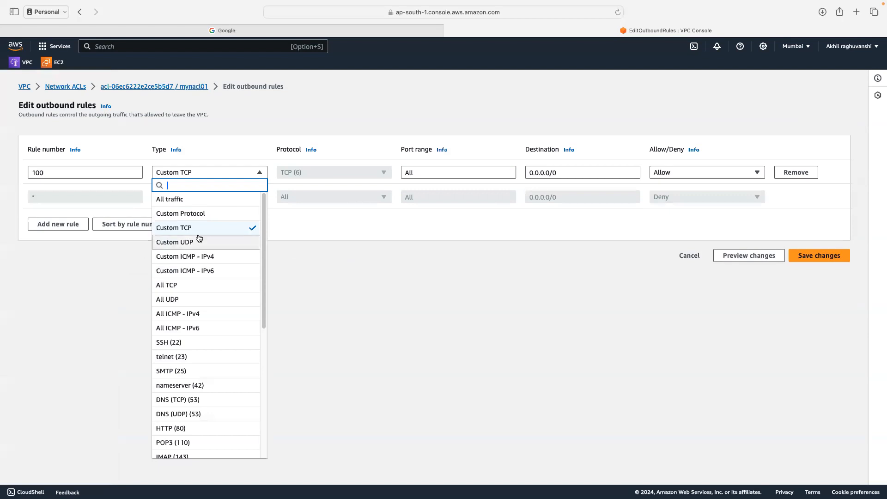
pyautogui.click(203, 199)
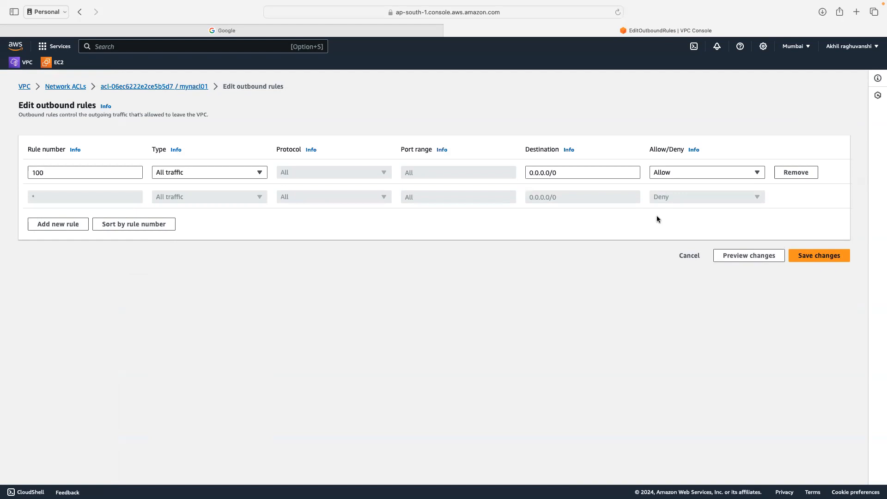
pyautogui.click(818, 257)
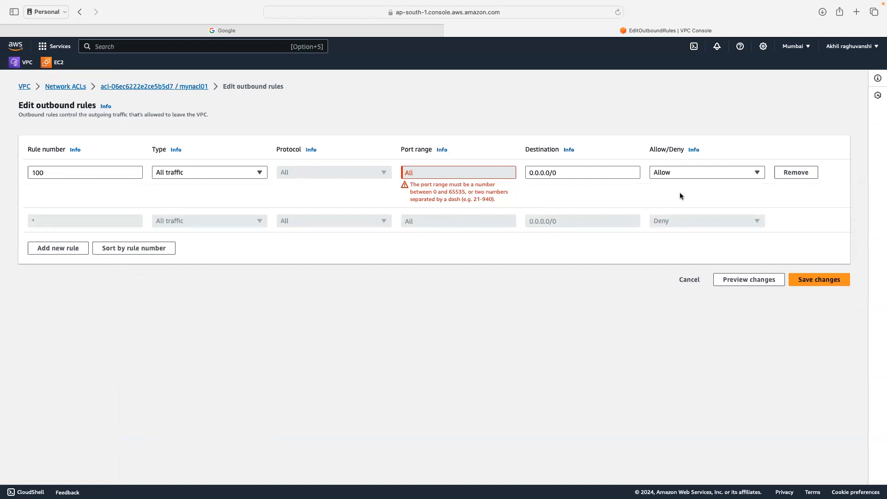
# - Try changing outbound rule 100 to All TCP and correcting its port range, and remove the rule
pyautogui.click(571, 173)
pyautogui.click(465, 175)
pyautogui.press('ctrl+super+f')
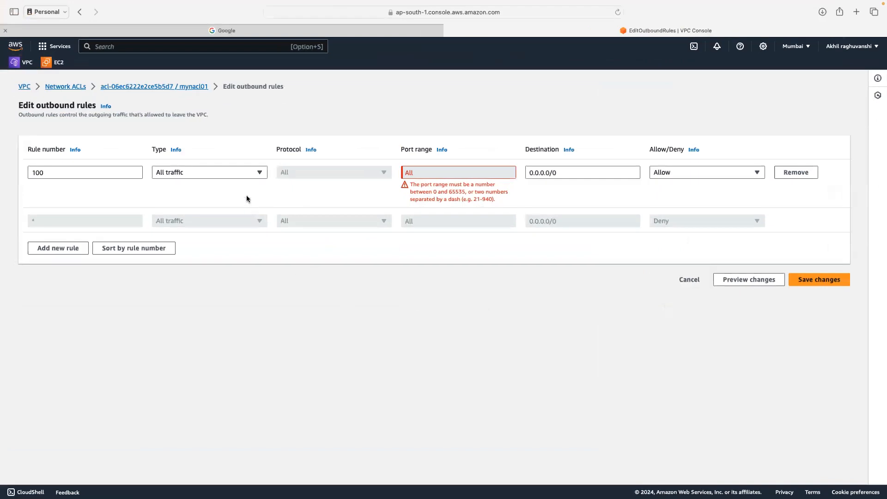
pyautogui.click(240, 174)
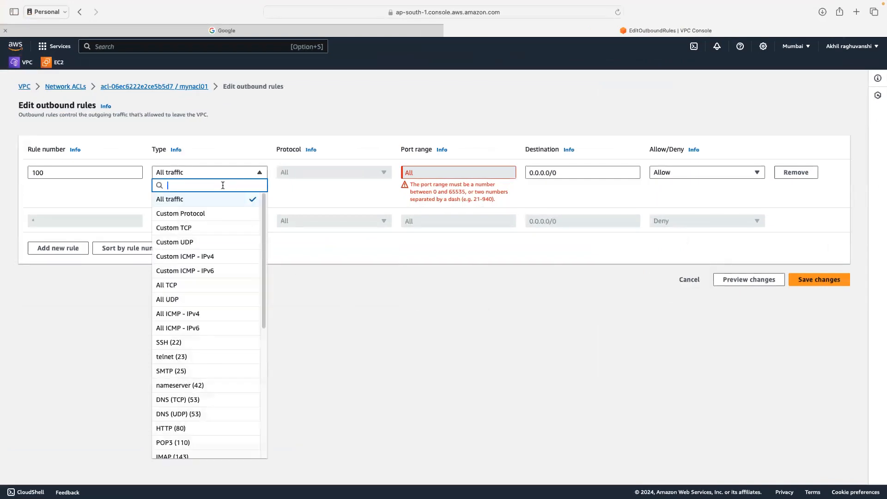
pyautogui.click(179, 287)
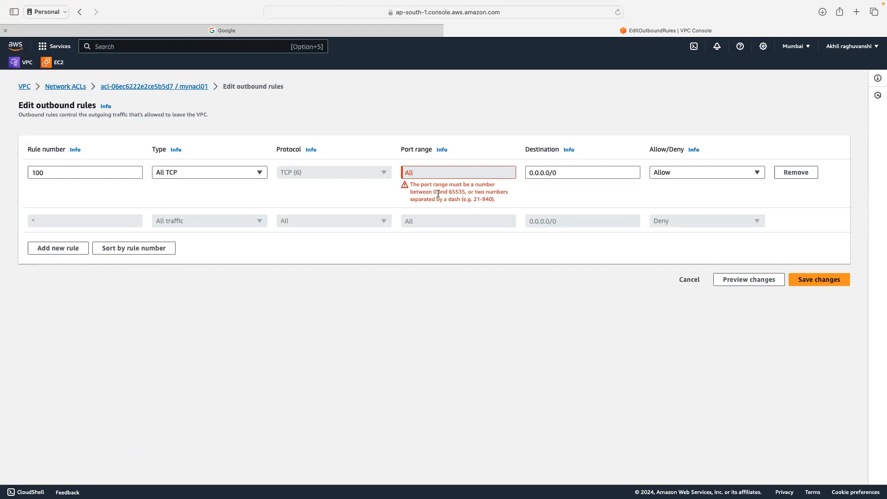
pyautogui.moveTo(439, 198); pyautogui.dragTo(480, 199)
pyautogui.click(433, 167)
pyautogui.click(789, 174)
# - Add a new outbound rule 100 allowing All traffic to mynacl01 and save the changes
pyautogui.click(61, 198)
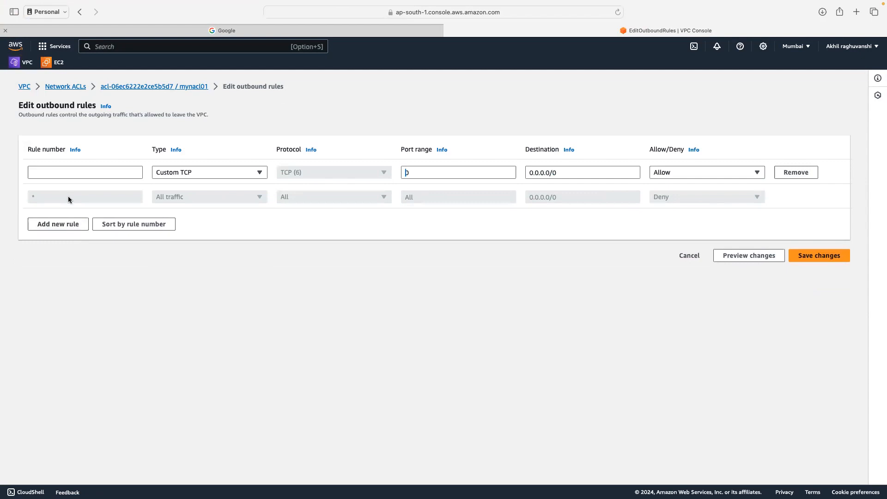
pyautogui.click(61, 172)
pyautogui.write('100')
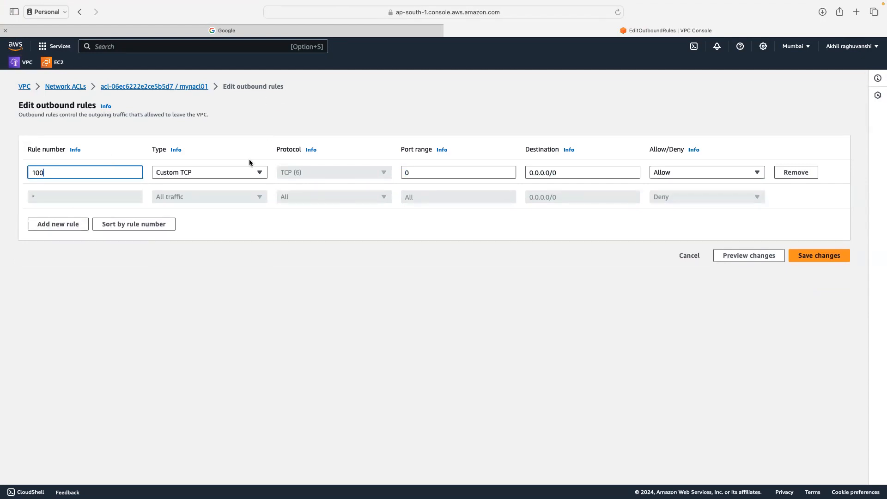
pyautogui.click(233, 172)
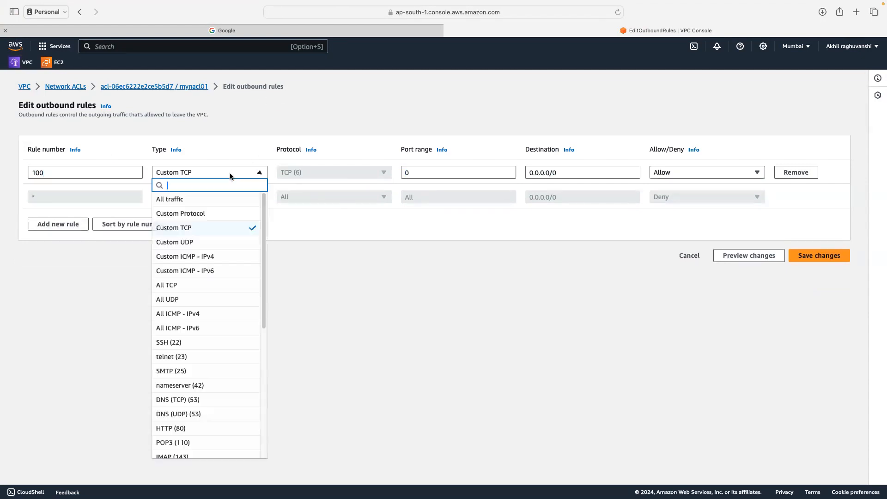
pyautogui.click(212, 200)
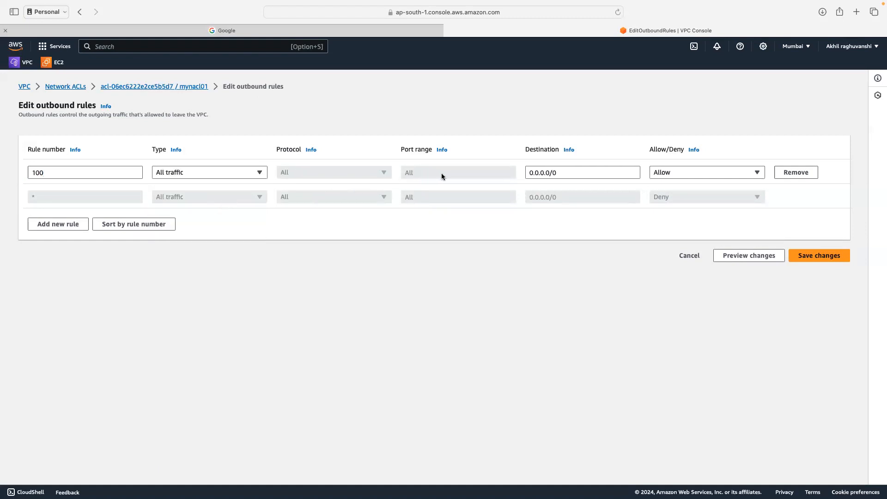
pyautogui.click(580, 175)
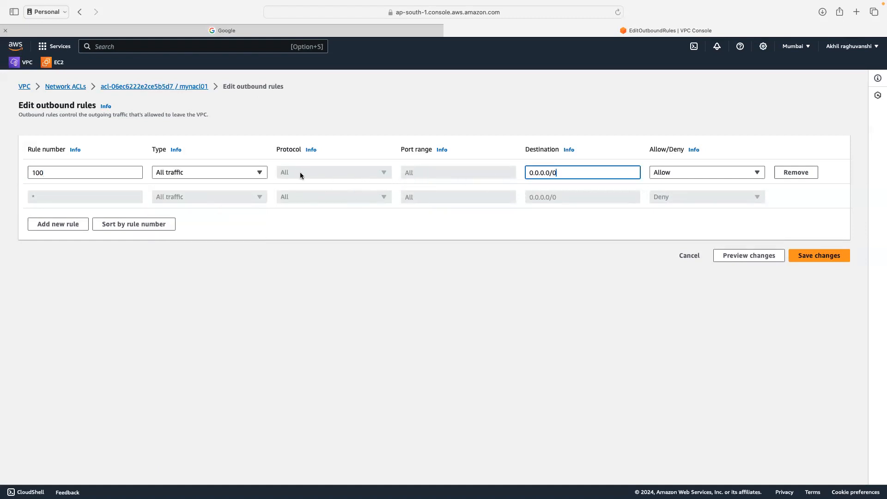
pyautogui.click(818, 255)
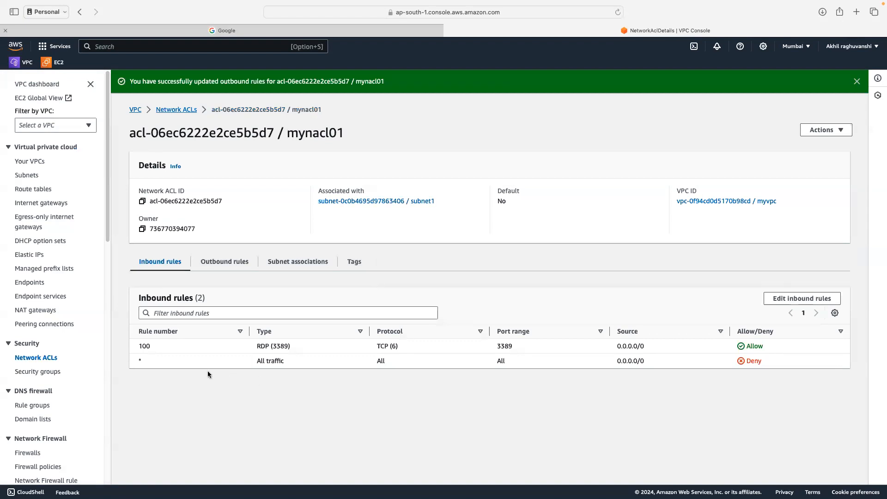
# - Review the saved outbound and inbound rules of mynacl01, including the port range of inbound rule 100
pyautogui.click(218, 262)
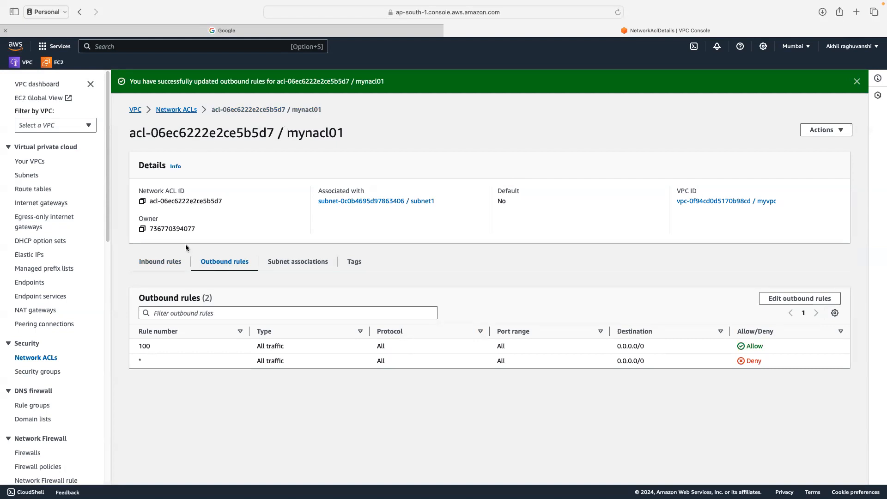
pyautogui.click(162, 265)
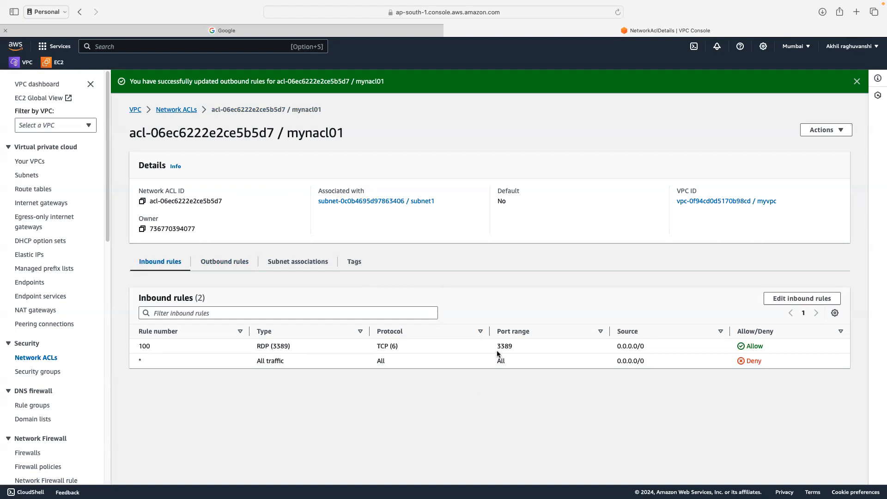
pyautogui.moveTo(504, 347); pyautogui.dragTo(509, 348)
pyautogui.click(515, 347)
# - Associate subnet1 with the route table route1 and save the association
pyautogui.click(35, 190)
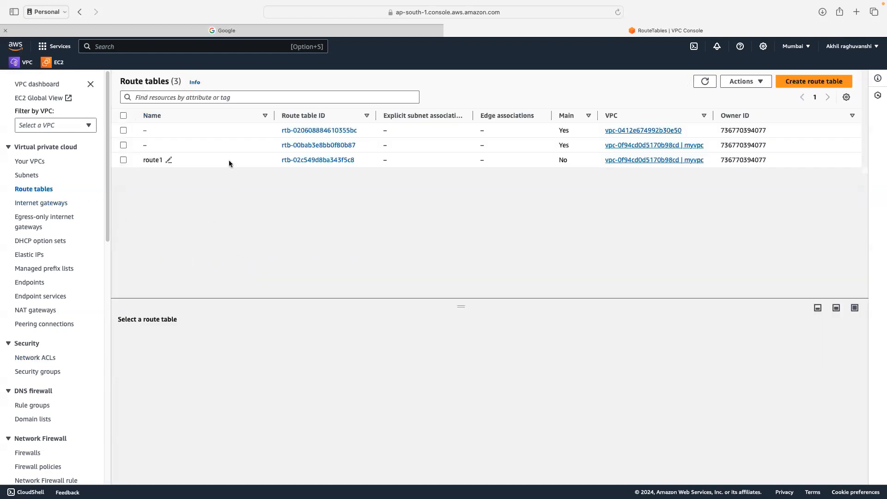
pyautogui.click(311, 160)
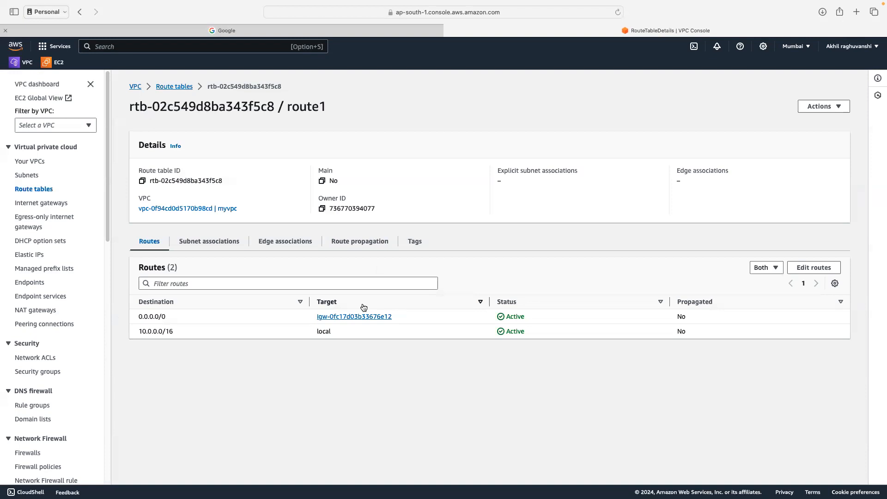
pyautogui.click(207, 246)
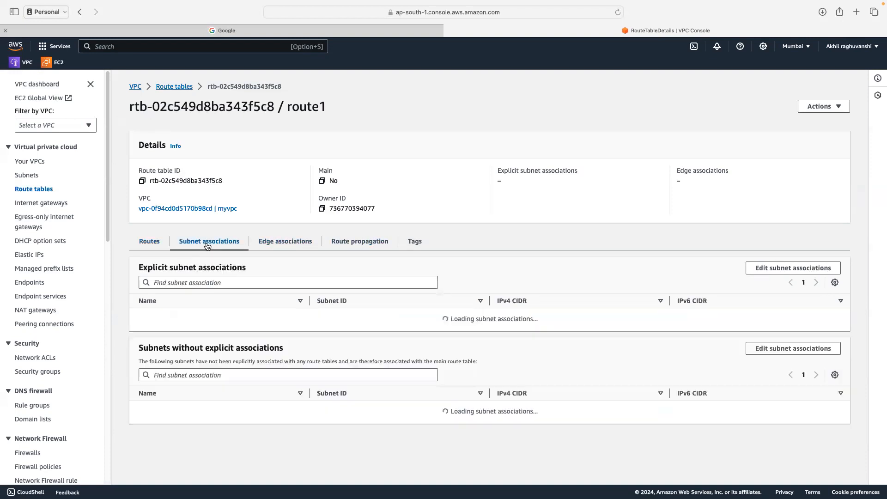
pyautogui.click(771, 269)
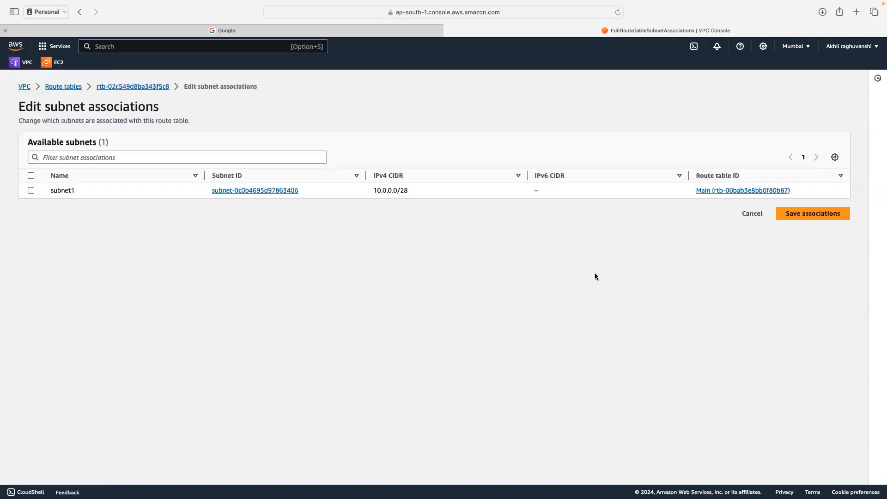
pyautogui.click(31, 190)
pyautogui.click(808, 282)
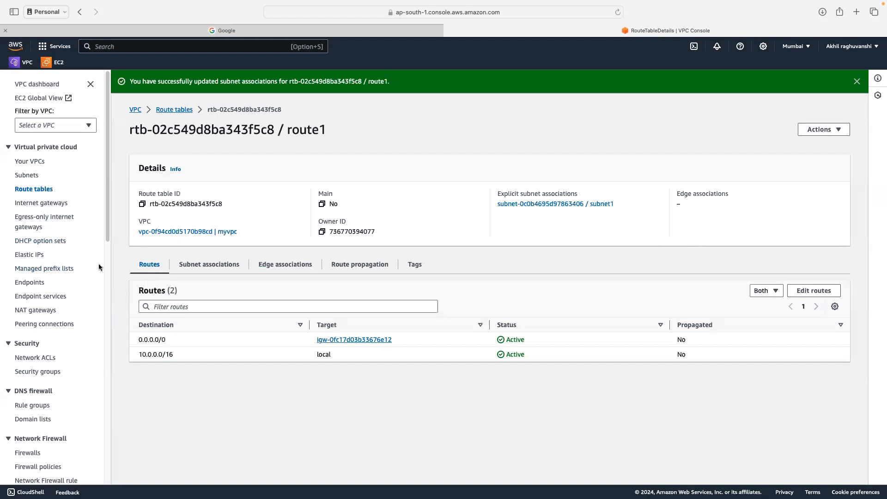
# - Start launching a new EC2 instance, name it windows and choose the Windows machine image
pyautogui.scroll(-2, 107, 240)
pyautogui.scroll(2, 107, 240)
pyautogui.click(57, 62)
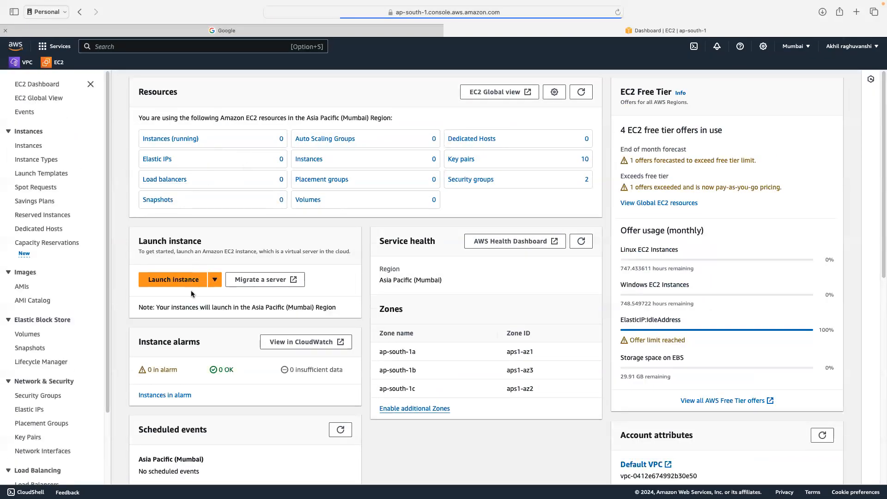
pyautogui.click(178, 280)
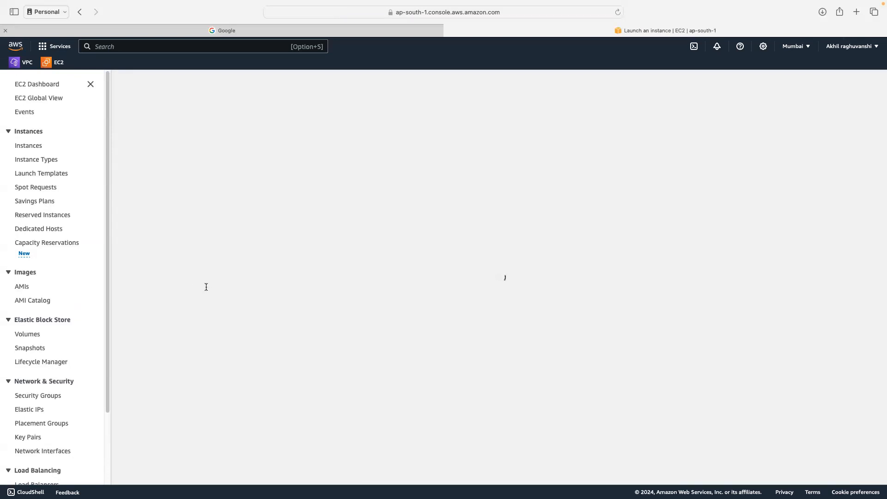
pyautogui.click(429, 131)
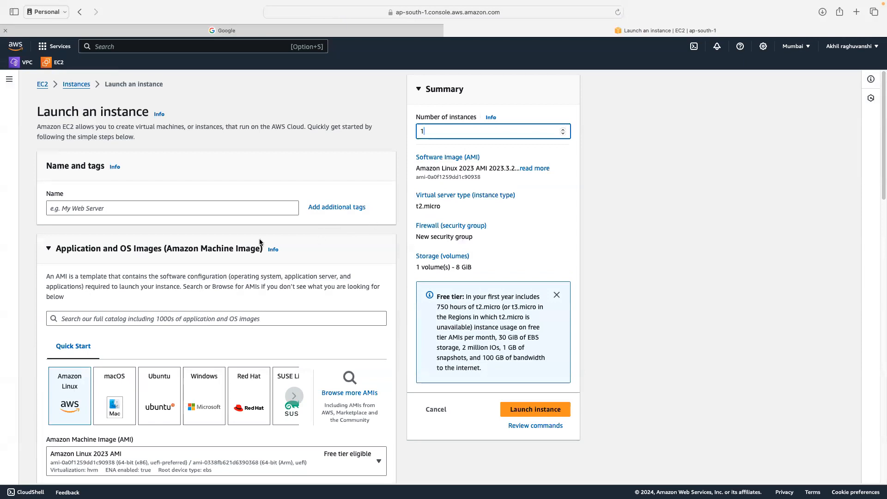
pyautogui.click(77, 210)
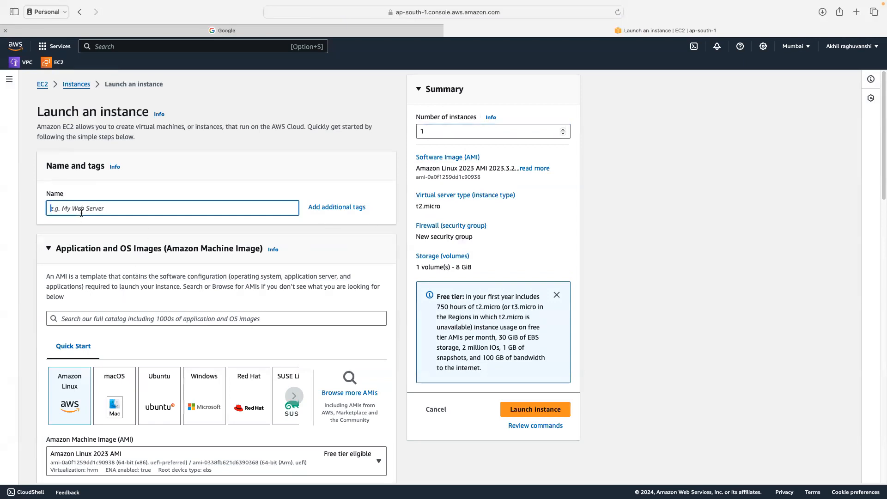
pyautogui.write('windows')
pyautogui.click(196, 408)
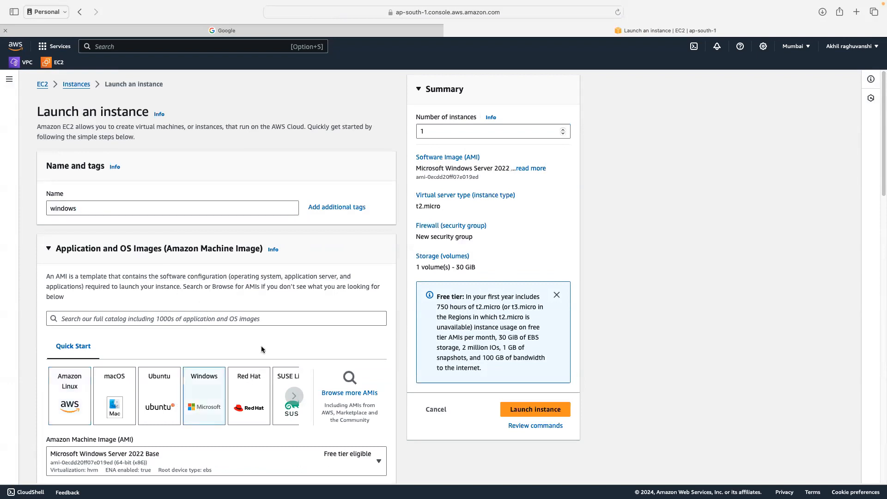
# - Choose Microsoft Windows Server 2016 Base as the machine image for the new instance
pyautogui.scroll(-1, 272, 324)
pyautogui.hotkey('ctrl', 'Up')
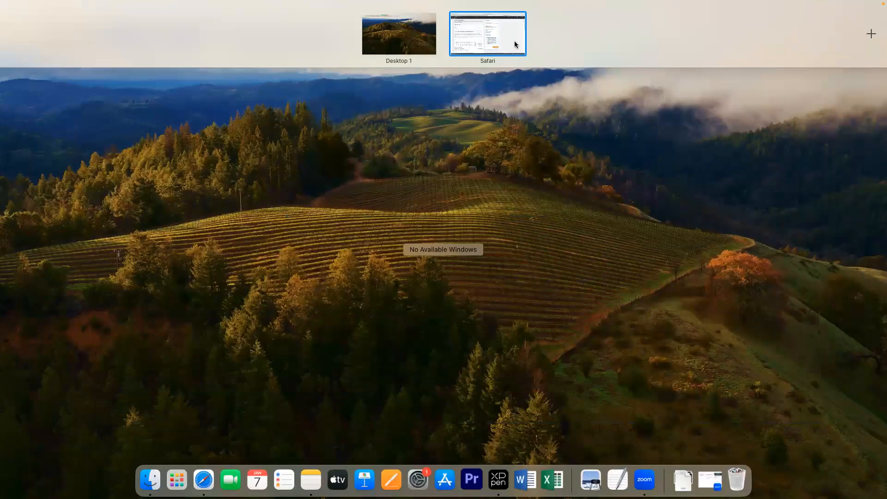
pyautogui.click(514, 41)
pyautogui.scroll(-1, 294, 381)
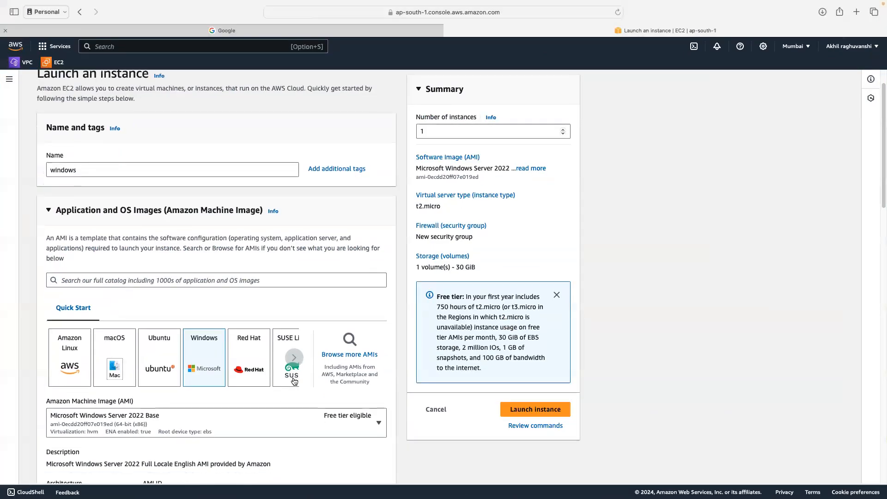
pyautogui.scroll(-5, 294, 381)
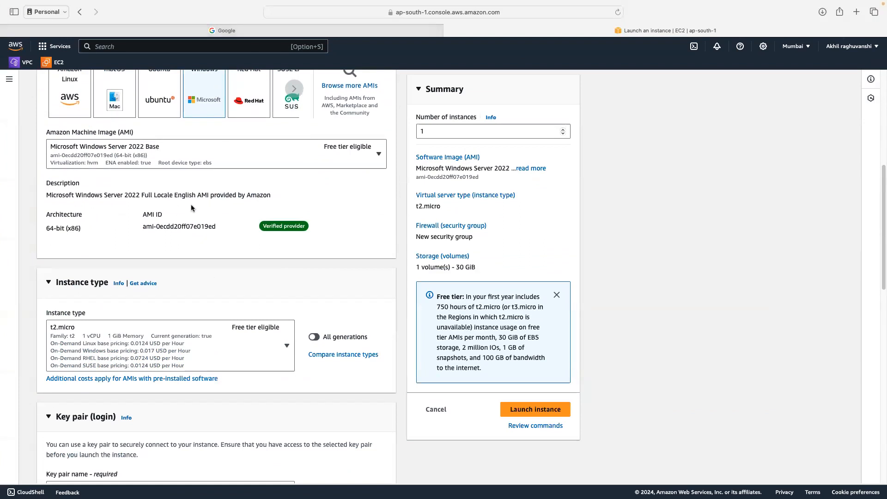
pyautogui.click(191, 160)
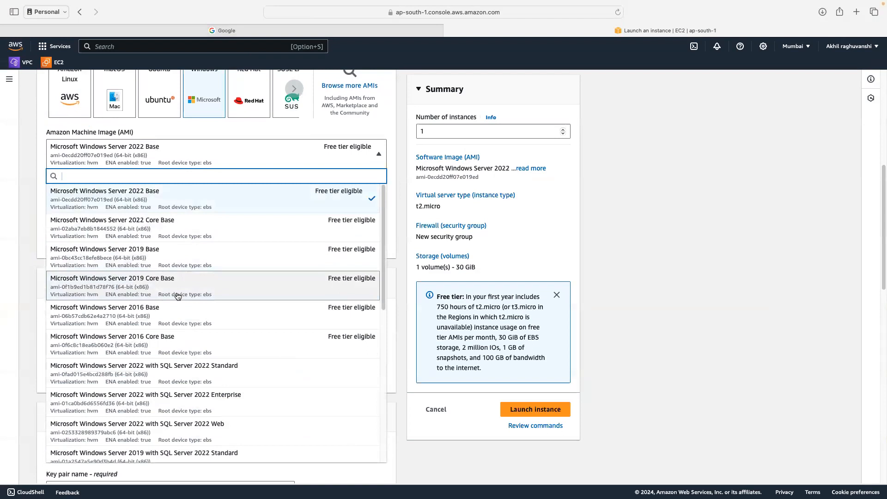
pyautogui.click(131, 318)
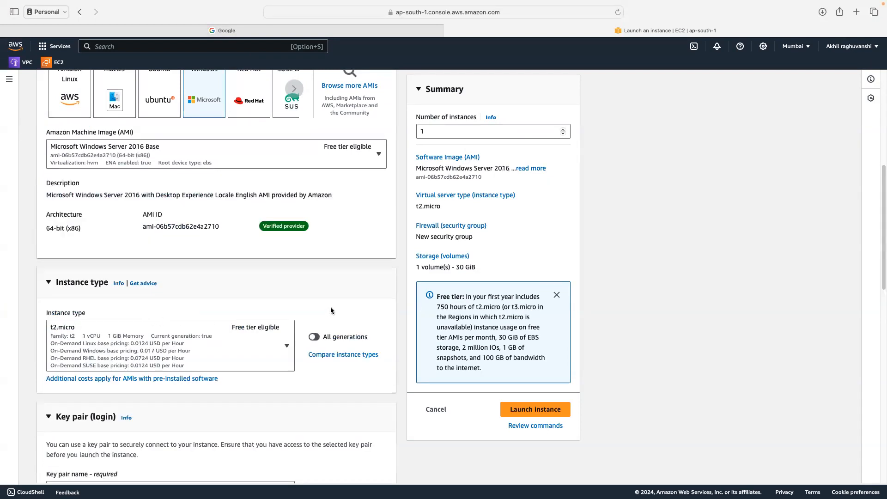
# - Create a new RSA key pair named winkey01 in .pem format for the instance login
pyautogui.scroll(-5, 330, 307)
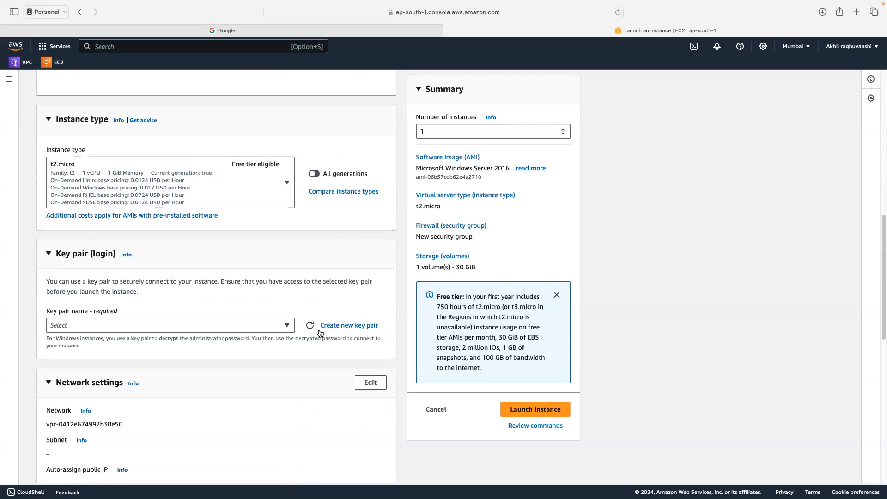
pyautogui.click(337, 326)
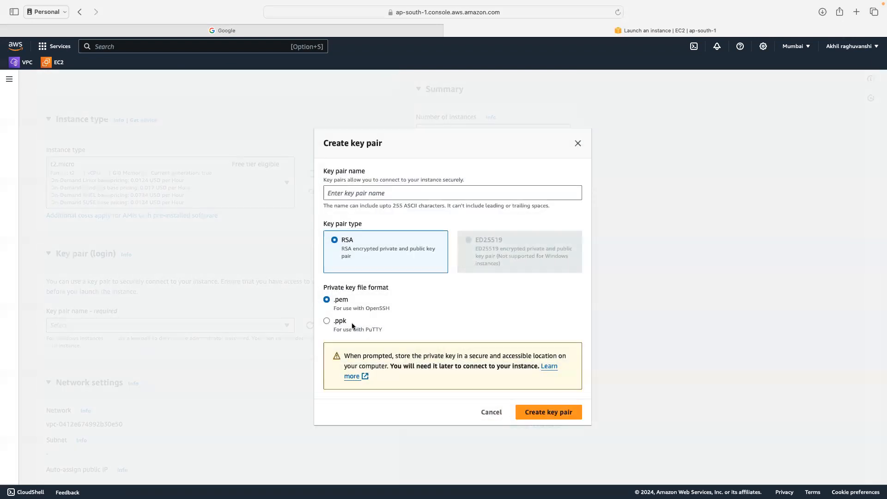
pyautogui.click(339, 190)
pyautogui.write('win')
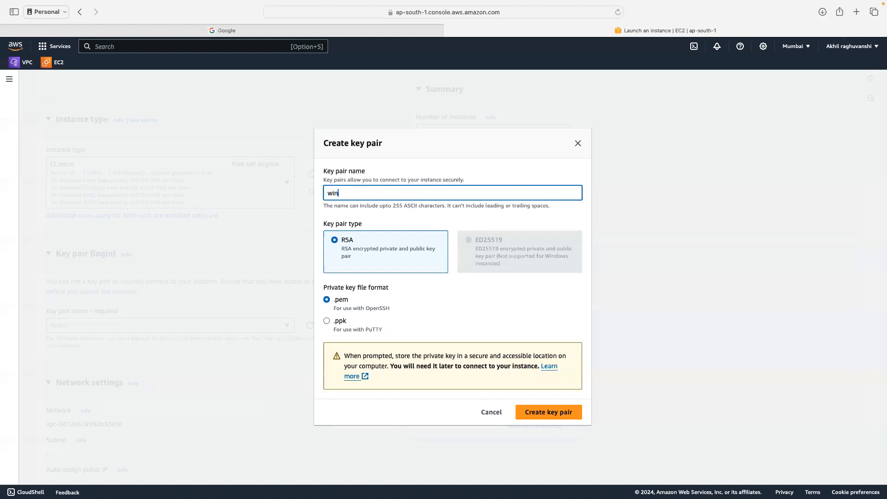
pyautogui.write('key')
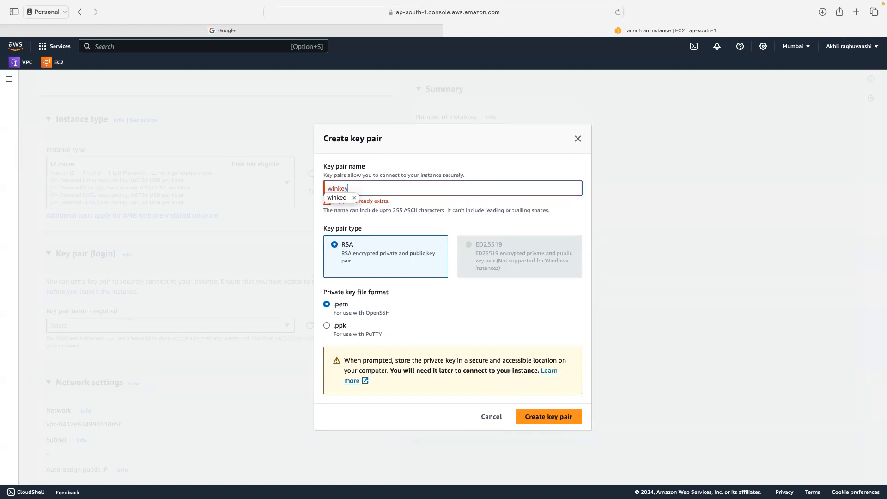
pyautogui.write('01')
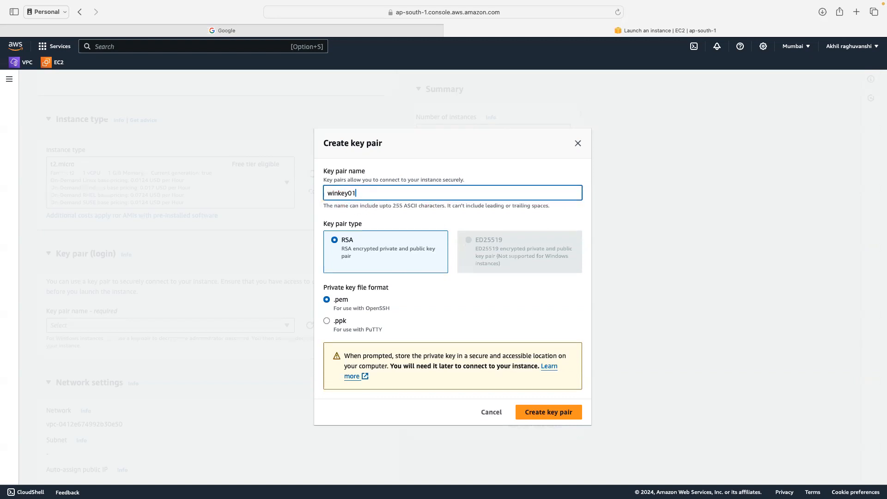
pyautogui.click(550, 415)
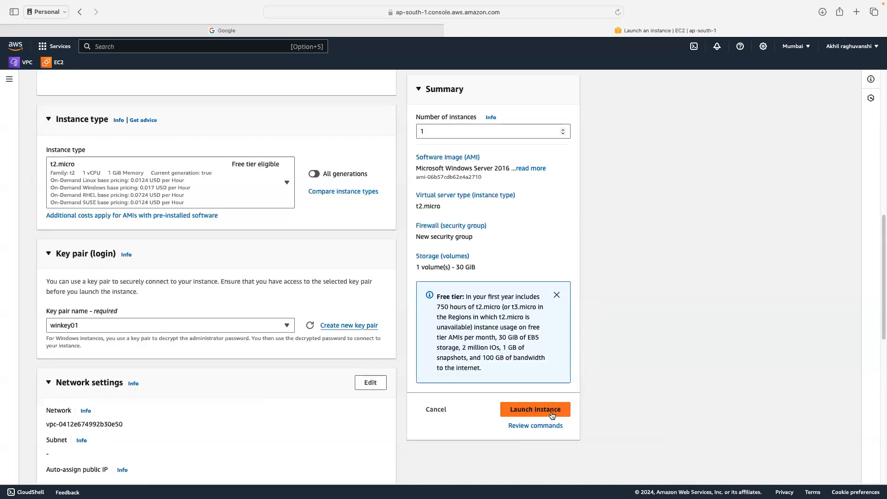
# - Edit the instance's network settings to use myvpc with subnet1 and enable auto-assignment of a public IP
pyautogui.scroll(-5, 262, 290)
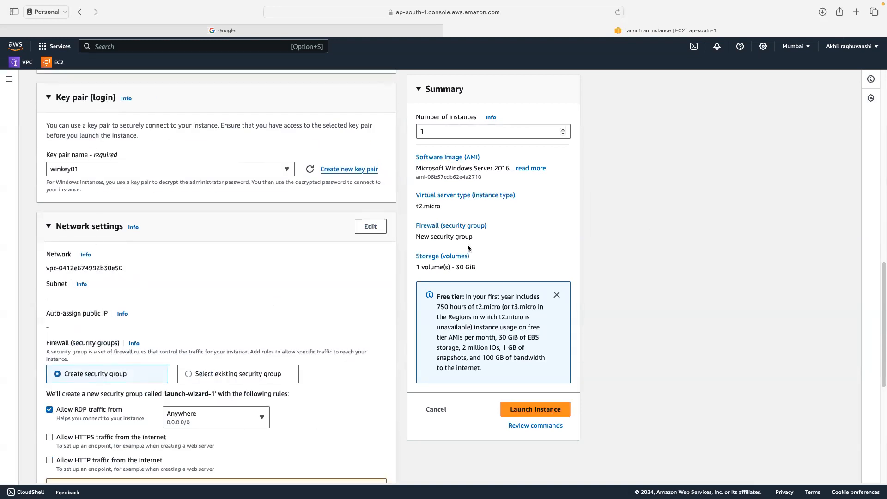
pyautogui.click(370, 226)
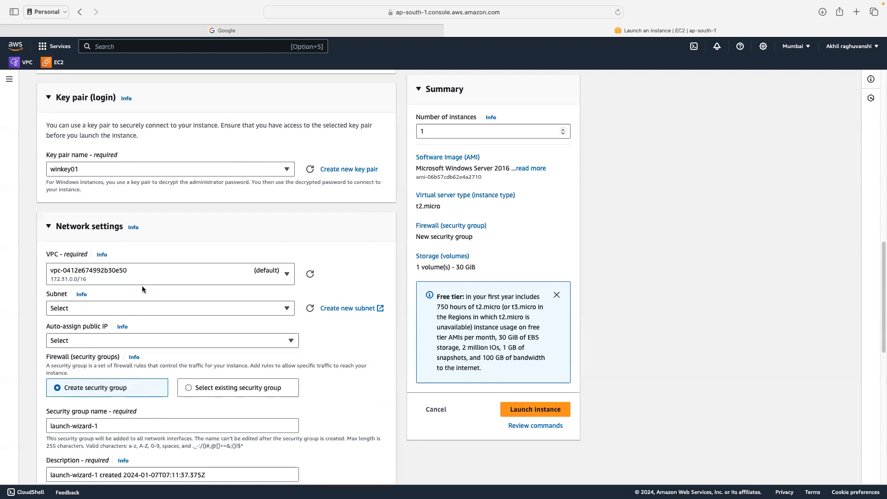
pyautogui.click(280, 278)
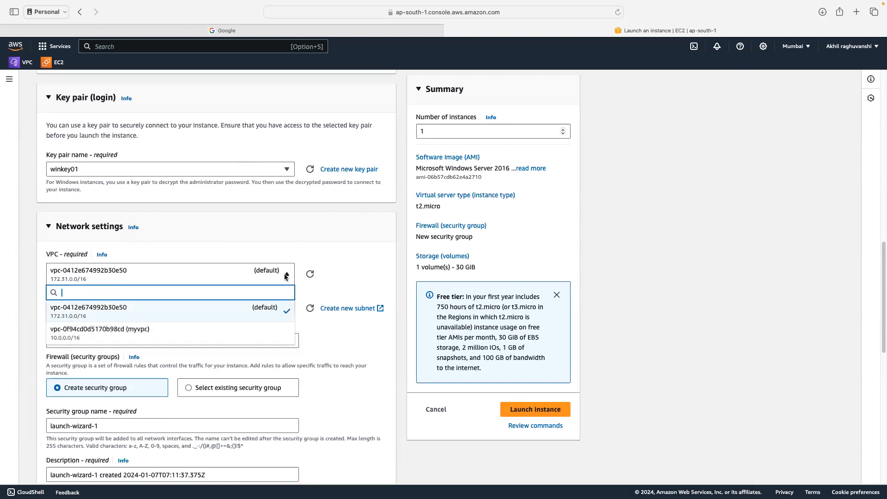
pyautogui.click(131, 339)
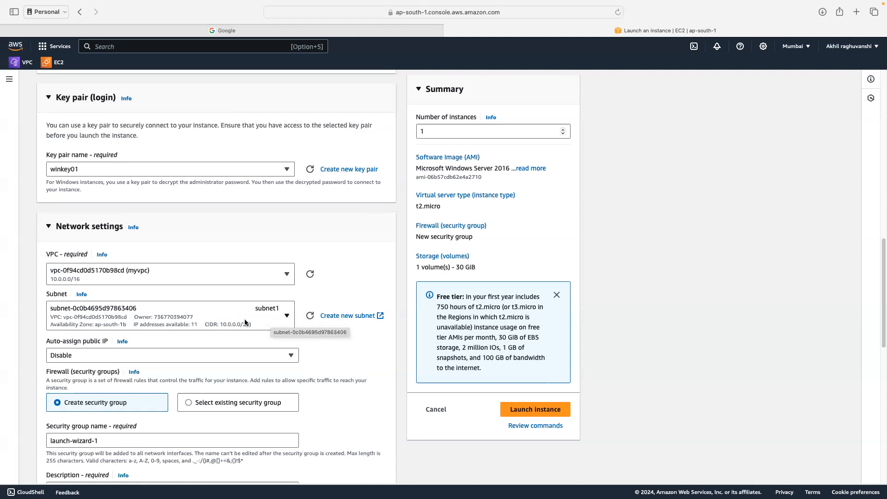
pyautogui.click(279, 318)
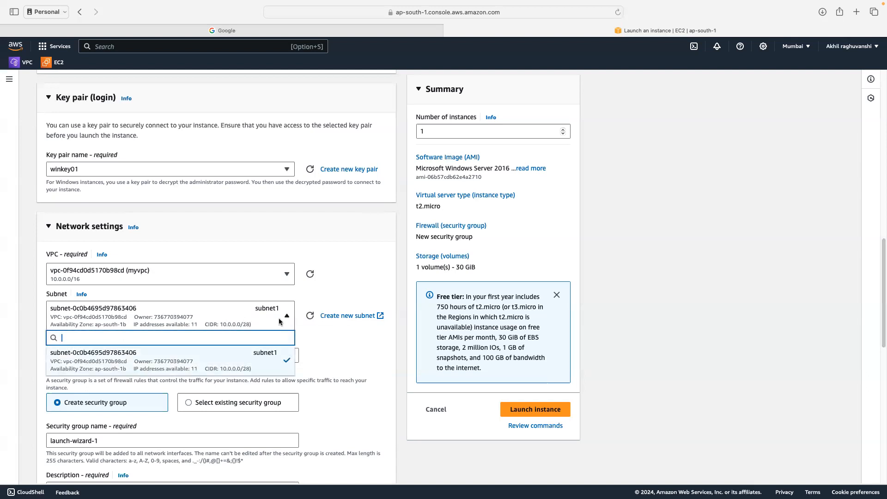
pyautogui.click(96, 364)
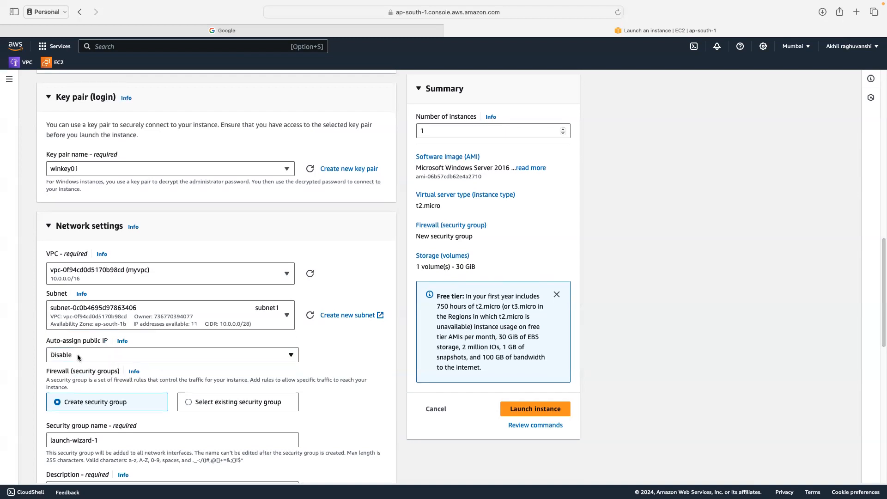
pyautogui.click(76, 355)
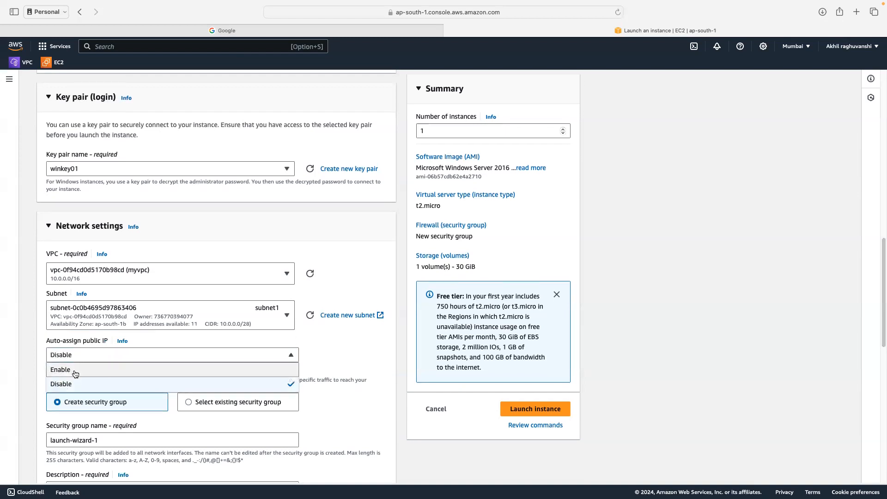
pyautogui.click(76, 372)
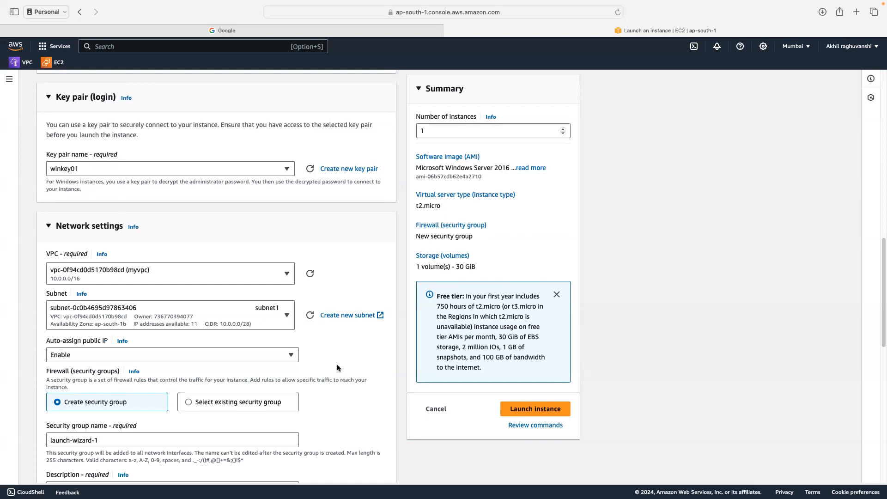
# - Add a second inbound security group rule of type All traffic and collapse its details
pyautogui.scroll(-5, 340, 367)
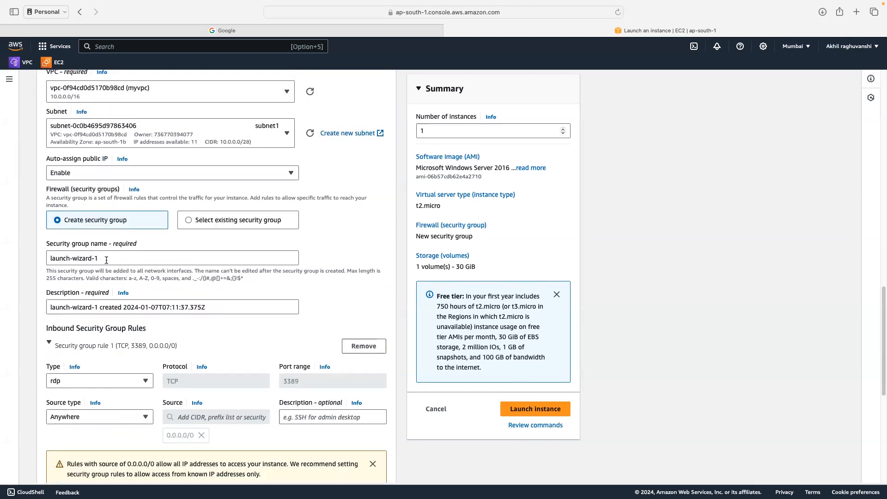
pyautogui.moveTo(106, 258); pyautogui.dragTo(22, 258)
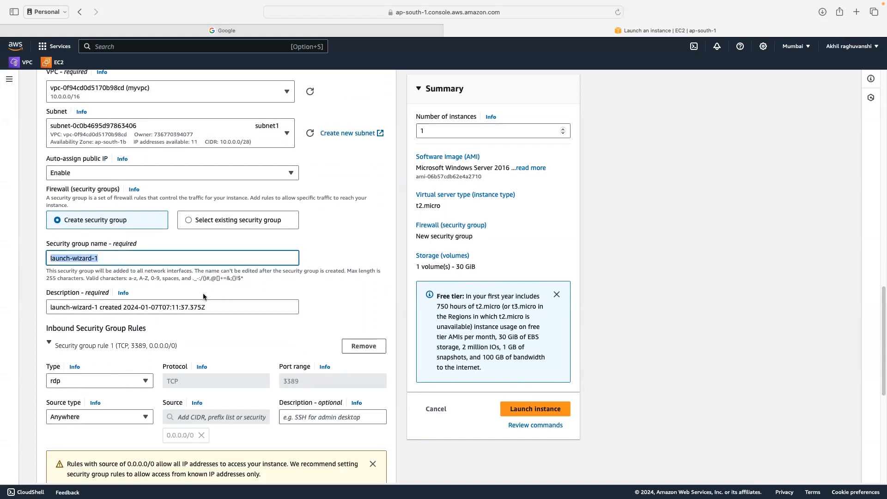
pyautogui.scroll(-1, 328, 324)
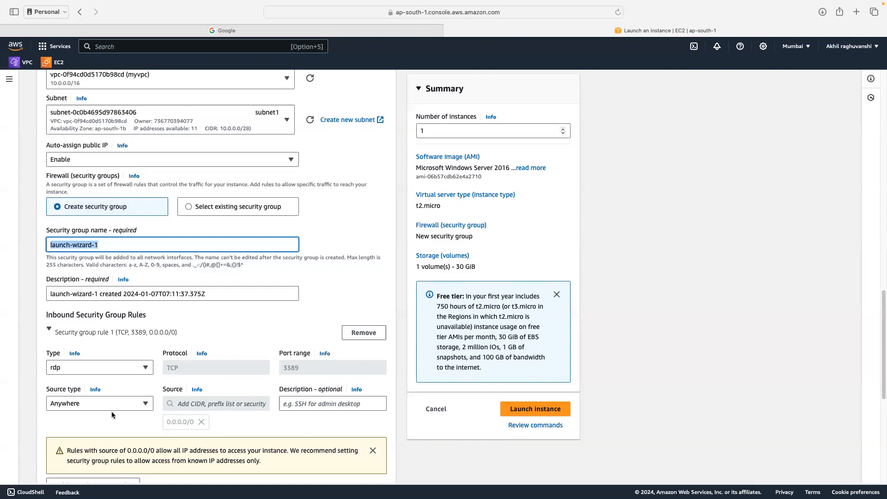
pyautogui.scroll(-3, 298, 363)
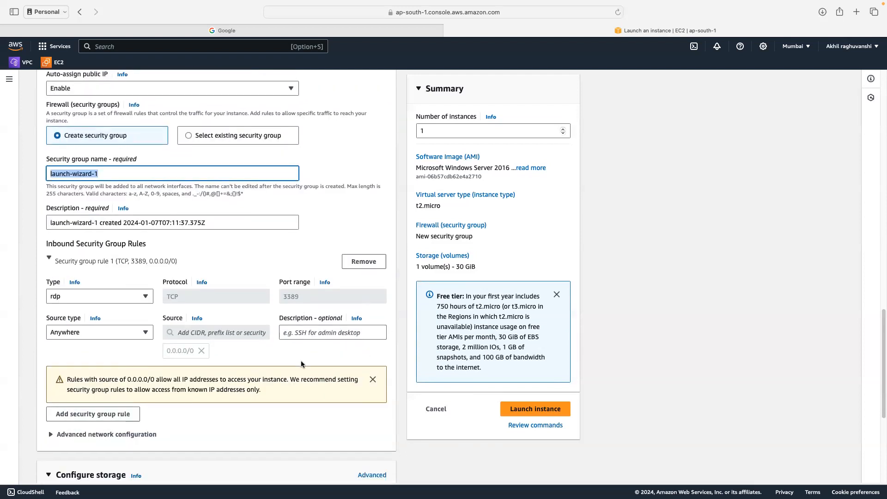
pyautogui.click(115, 416)
pyautogui.click(113, 412)
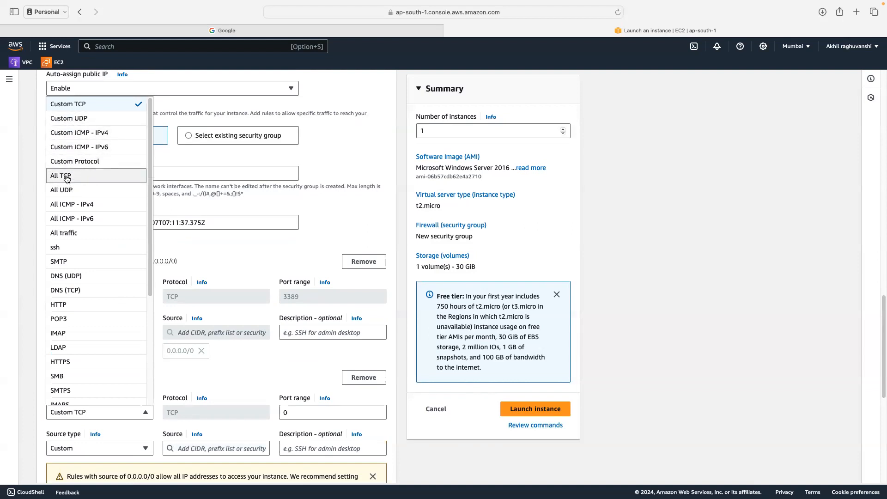
pyautogui.click(64, 232)
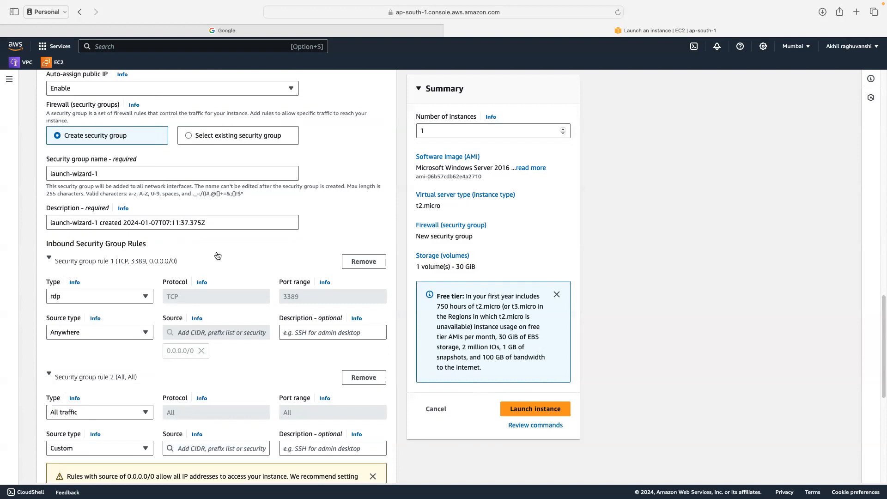
pyautogui.click(233, 381)
# - Add a third inbound security group rule allowing All traffic from Anywhere and dismiss the warning about open sources
pyautogui.scroll(-1, 244, 370)
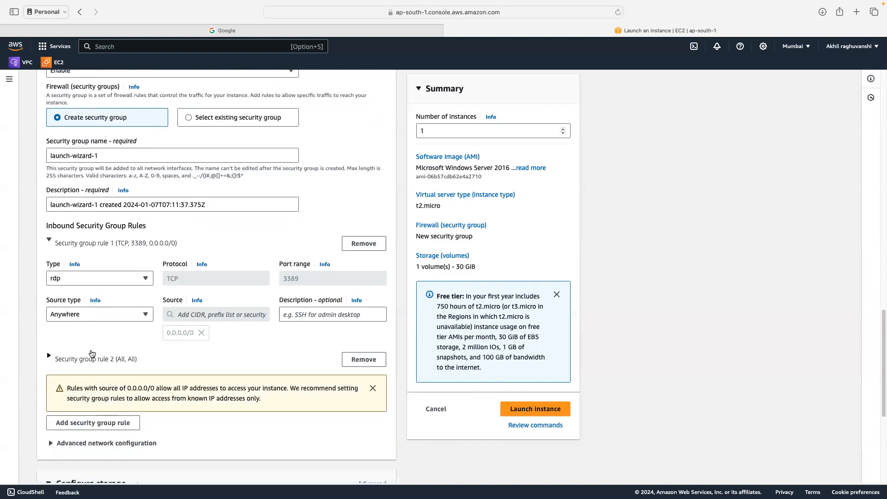
pyautogui.click(90, 421)
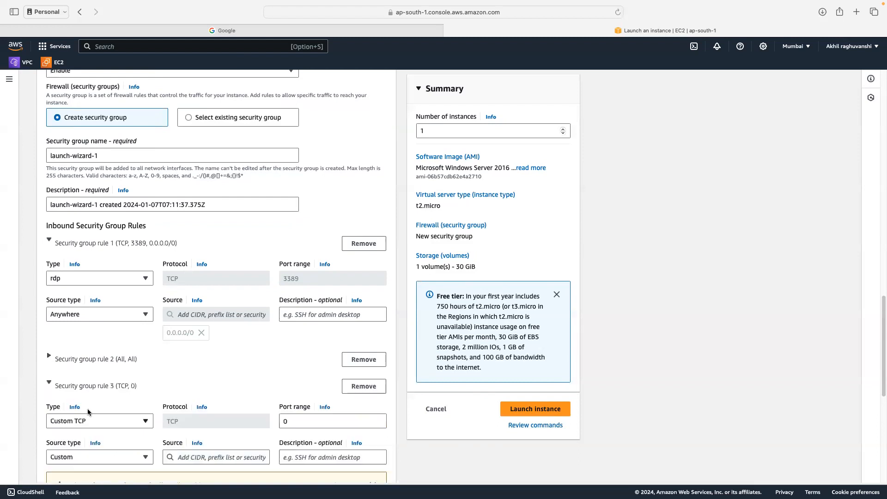
pyautogui.scroll(-1, 261, 358)
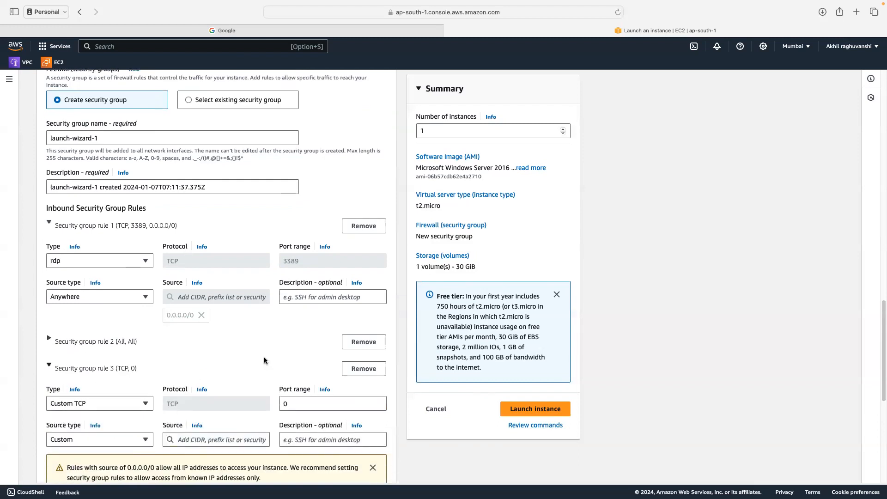
pyautogui.scroll(-5, 265, 360)
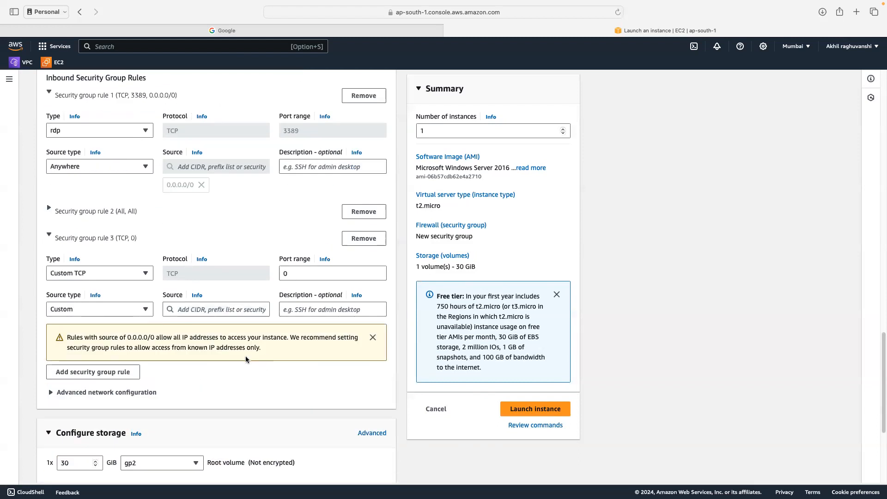
pyautogui.click(120, 275)
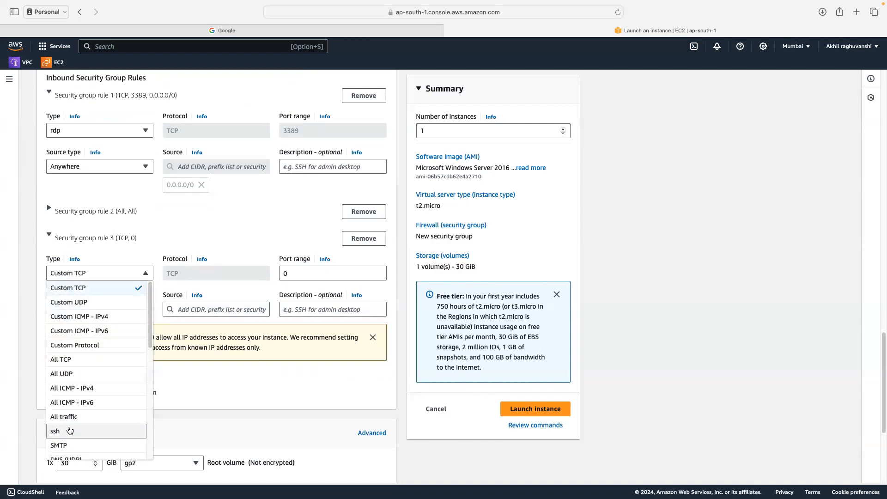
pyautogui.click(69, 416)
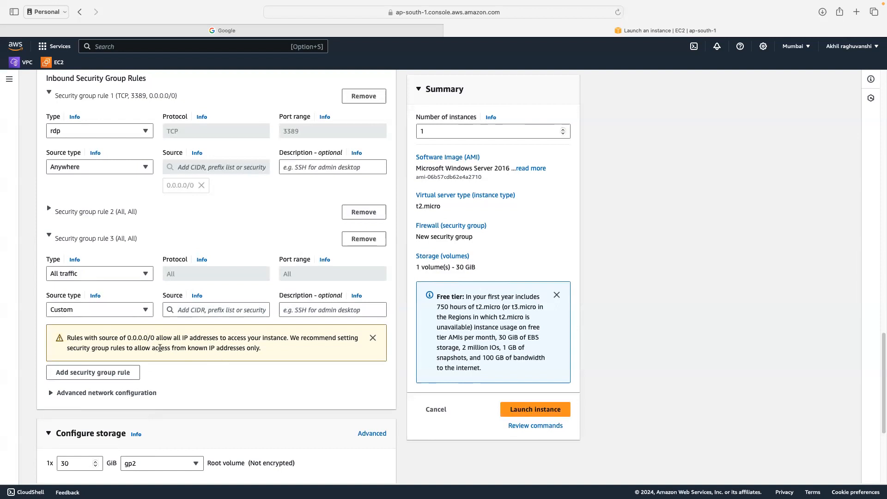
pyautogui.click(140, 310)
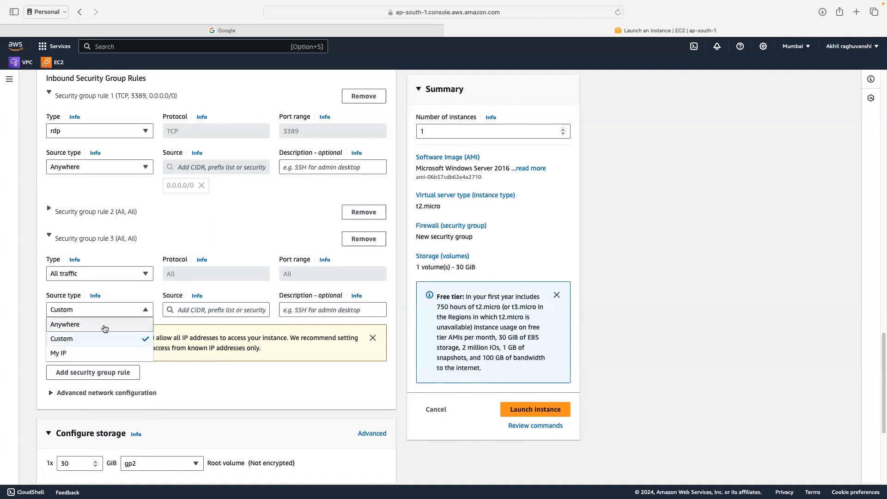
pyautogui.click(100, 325)
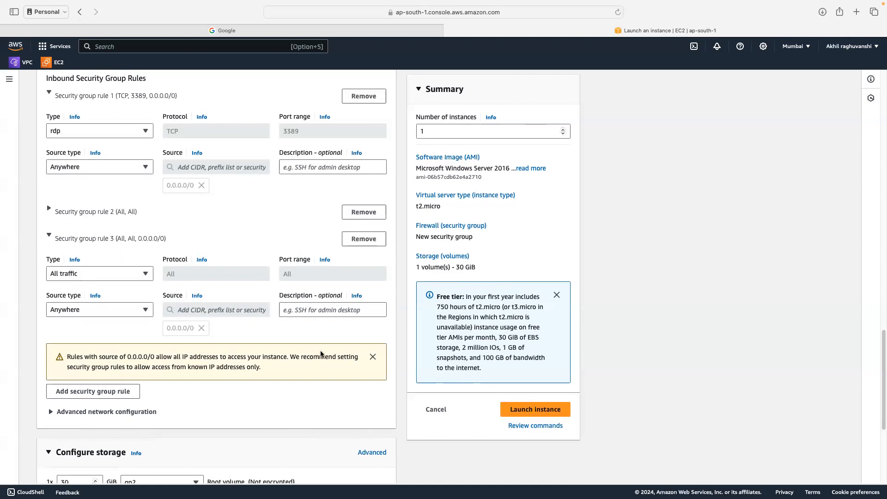
pyautogui.scroll(-5, 320, 353)
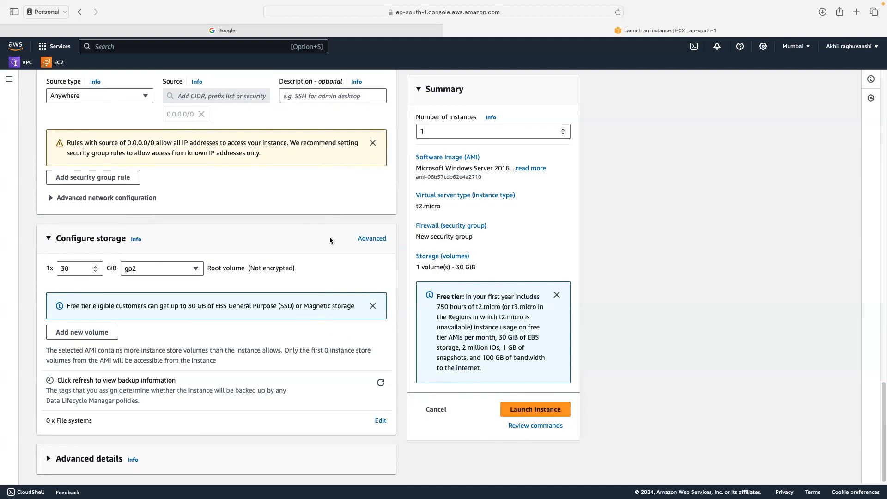
pyautogui.click(372, 143)
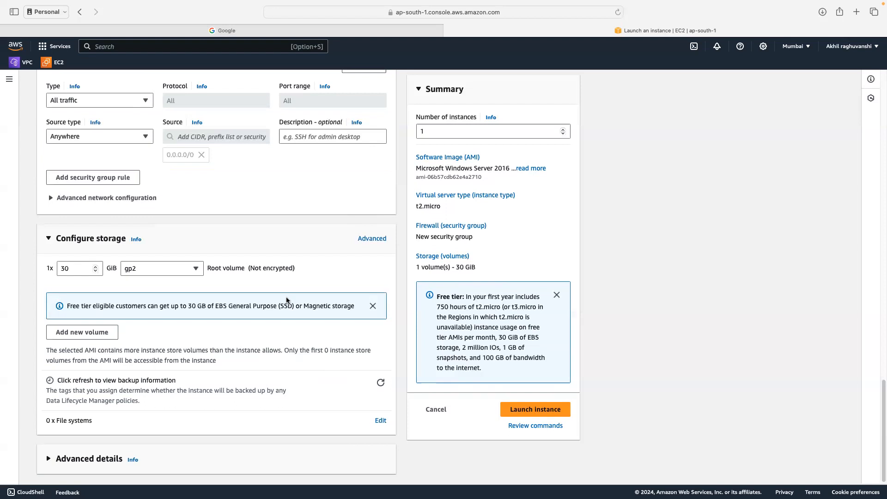
# - Review the instance's launch settings from key pair to storage, then examine the free tier allowances in the summary
pyautogui.scroll(6, 285, 300)
pyautogui.scroll(2, 288, 303)
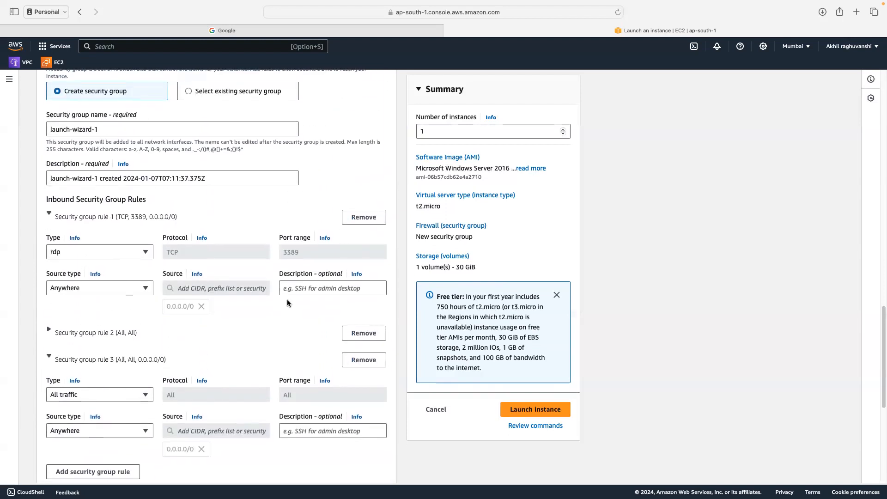
pyautogui.scroll(-1, 286, 302)
pyautogui.scroll(1, 287, 302)
pyautogui.scroll(7, 288, 303)
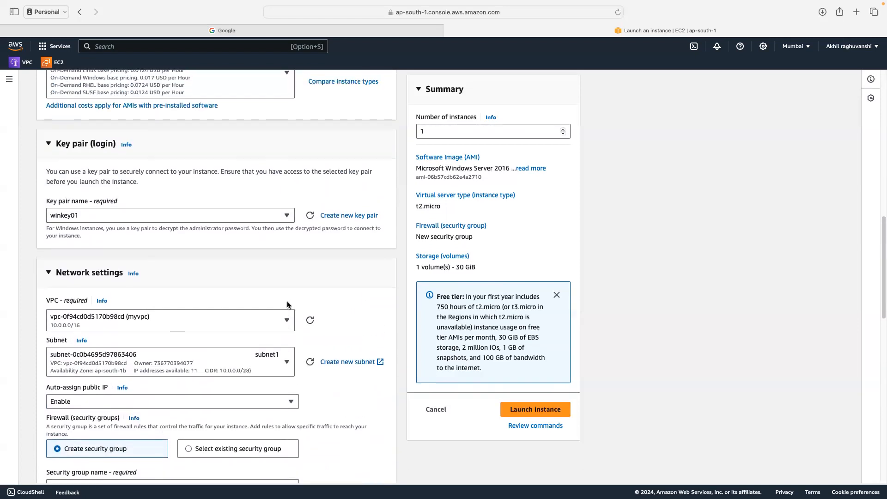
pyautogui.scroll(-10, 287, 303)
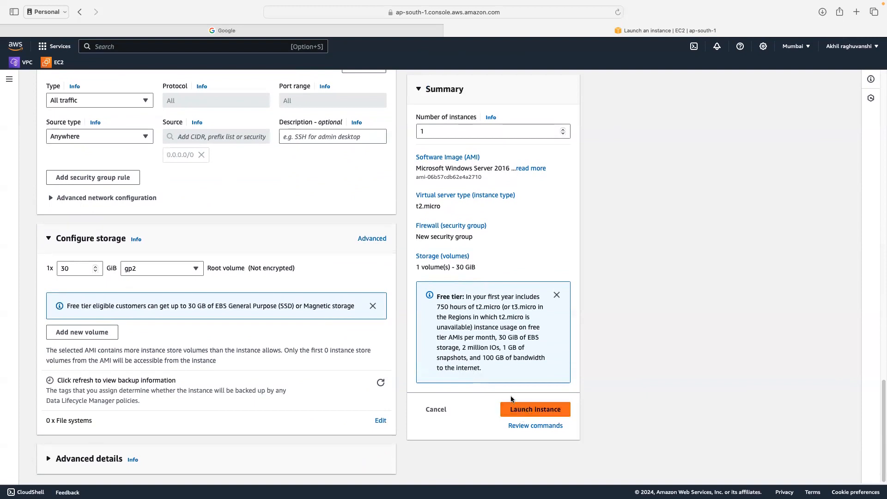
pyautogui.moveTo(466, 297); pyautogui.dragTo(492, 326)
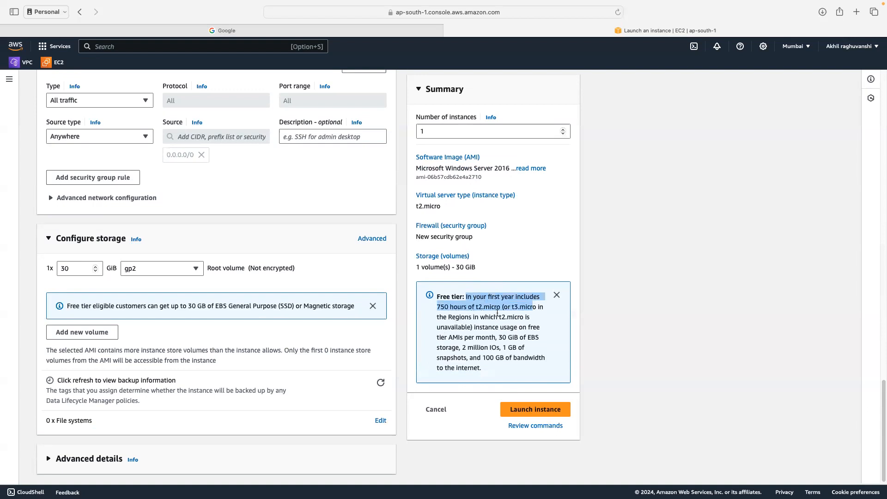
pyautogui.moveTo(475, 319); pyautogui.dragTo(534, 328)
pyautogui.click(475, 345)
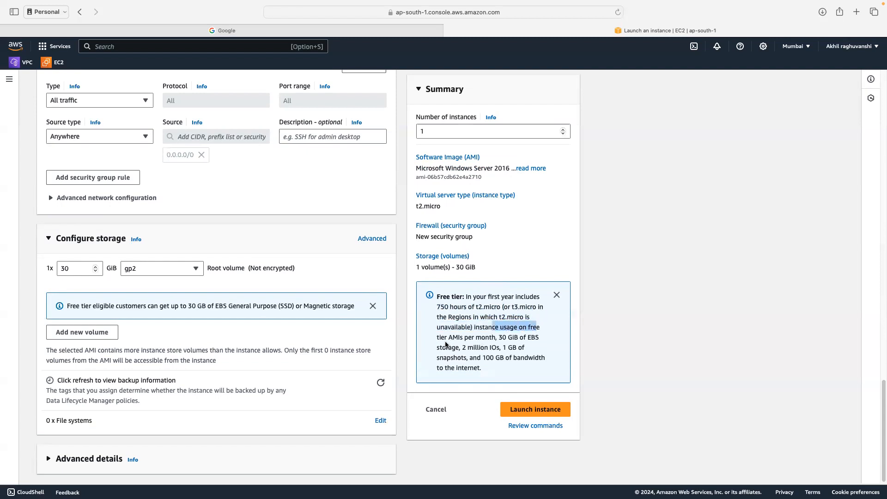
pyautogui.moveTo(446, 345); pyautogui.dragTo(497, 346)
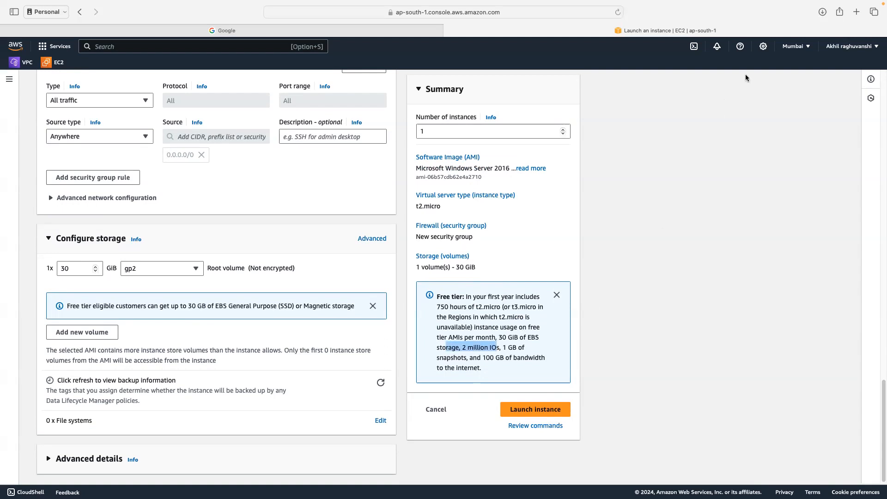
pyautogui.moveTo(508, 347); pyautogui.dragTo(538, 347)
# - Switch the instance's machine image to Amazon Linux 2023 AMI and launch the instance
pyautogui.scroll(10, 503, 348)
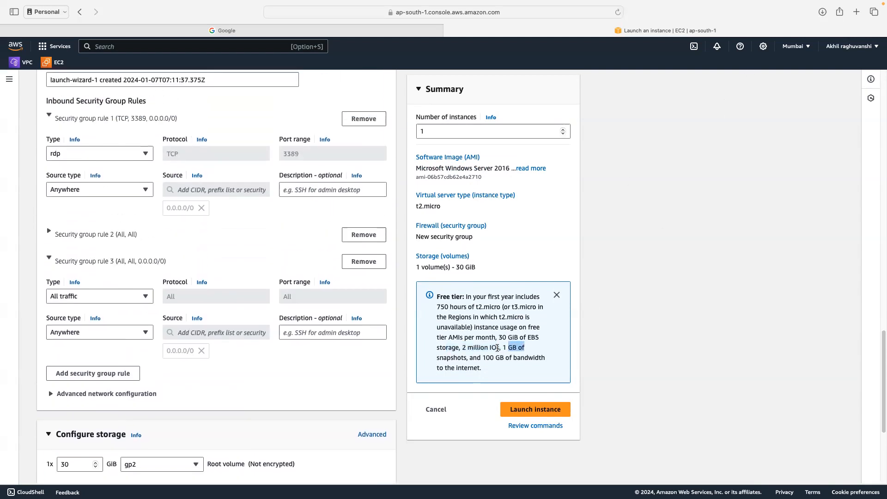
pyautogui.scroll(15, 477, 347)
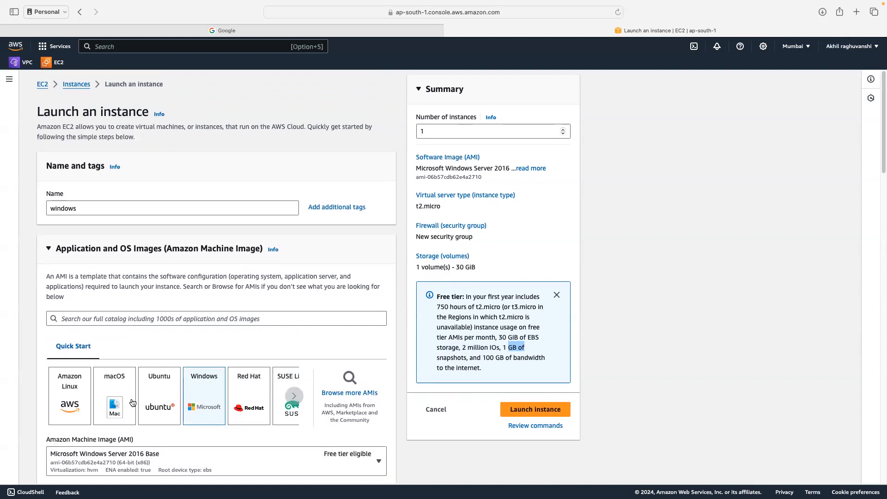
pyautogui.click(70, 397)
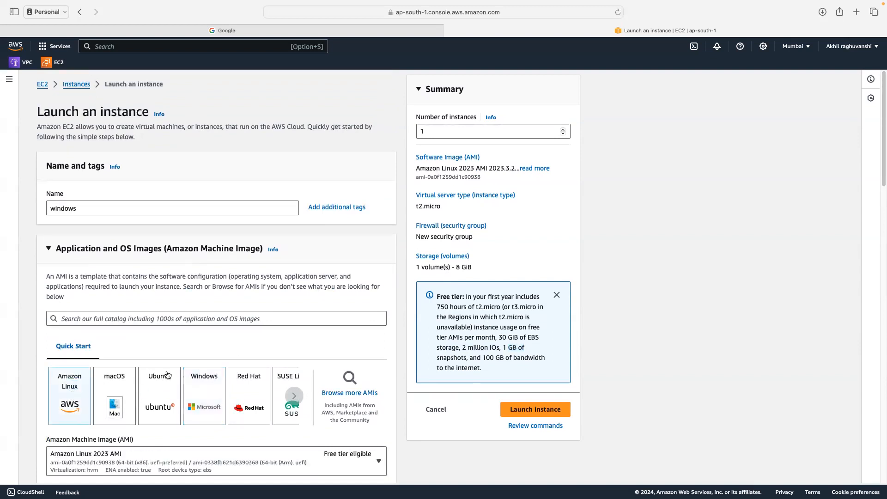
pyautogui.scroll(-1, 342, 336)
pyautogui.scroll(-5, 342, 336)
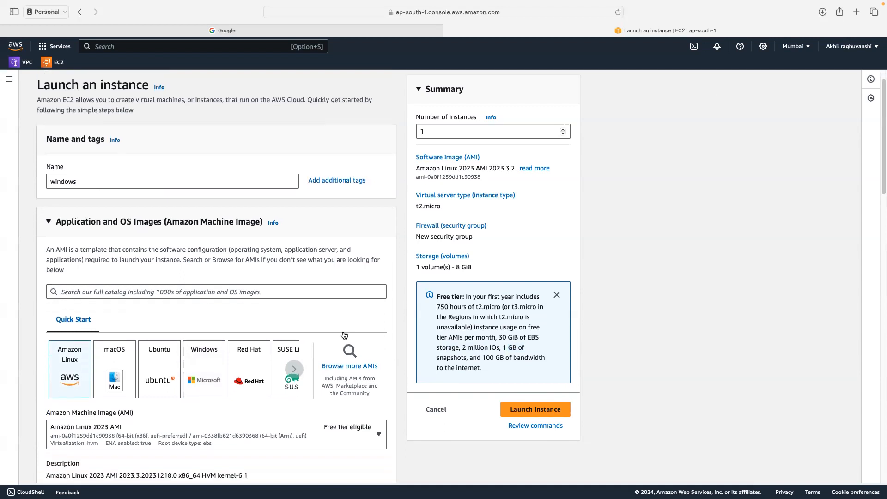
pyautogui.scroll(-4, 310, 376)
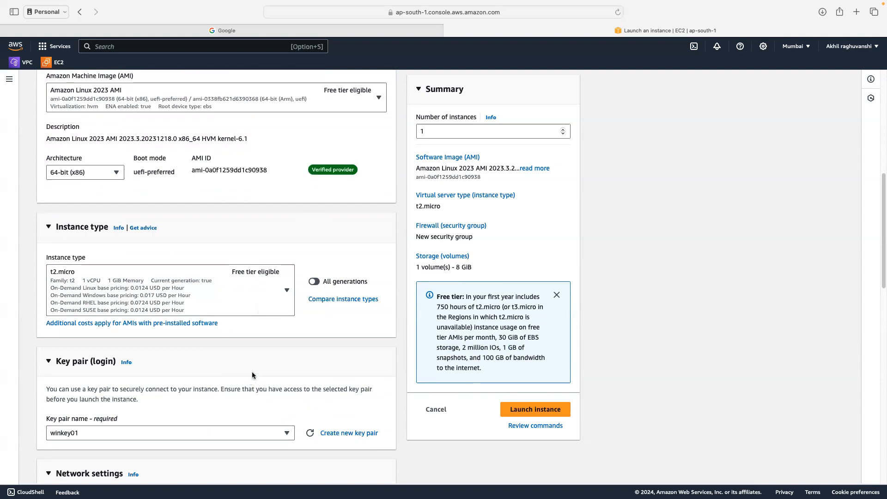
pyautogui.scroll(-4, 262, 369)
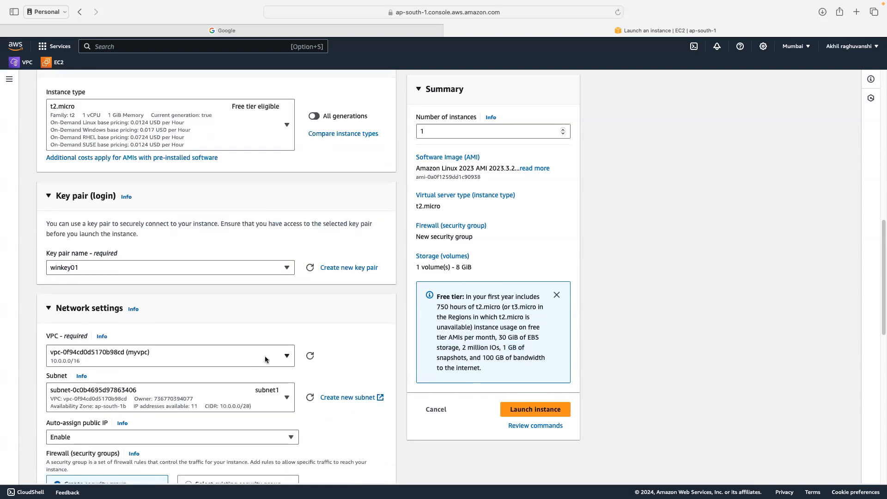
pyautogui.scroll(-5, 266, 359)
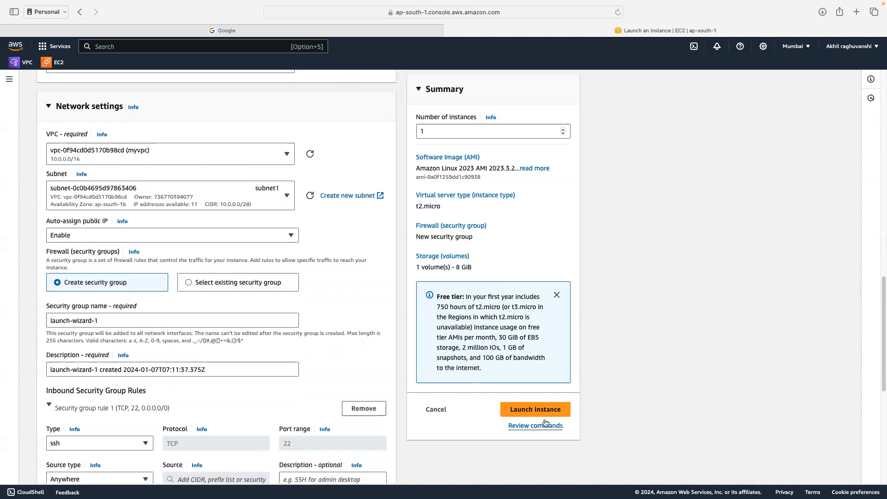
pyautogui.click(524, 412)
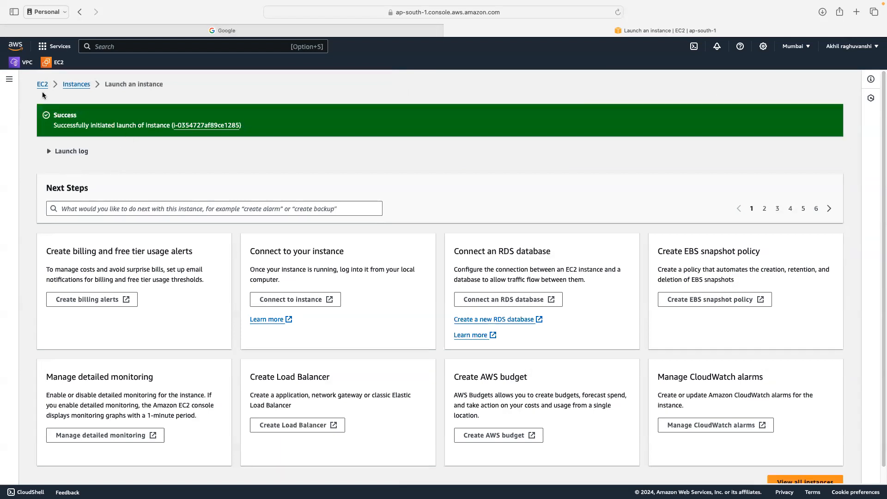
# - Examine the inbound rules of network ACL mynacl01, opening them for editing and leaving without changes
pyautogui.click(27, 65)
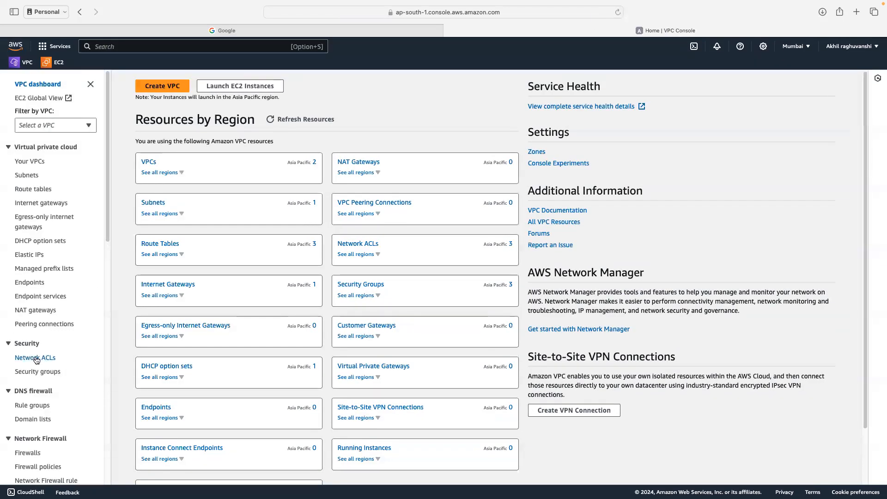
pyautogui.click(34, 358)
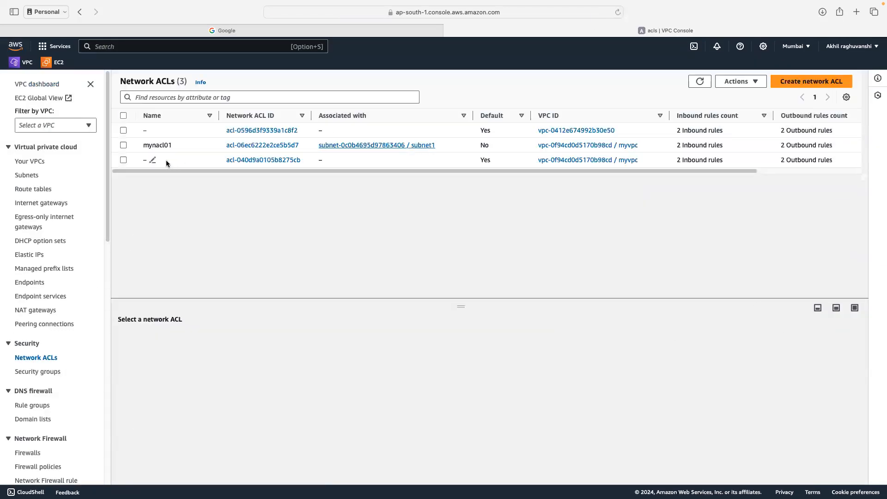
pyautogui.click(262, 146)
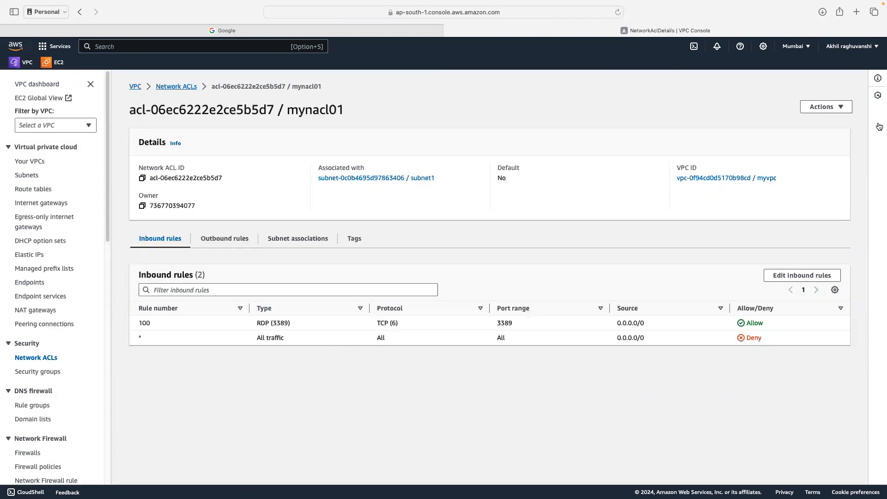
pyautogui.click(791, 276)
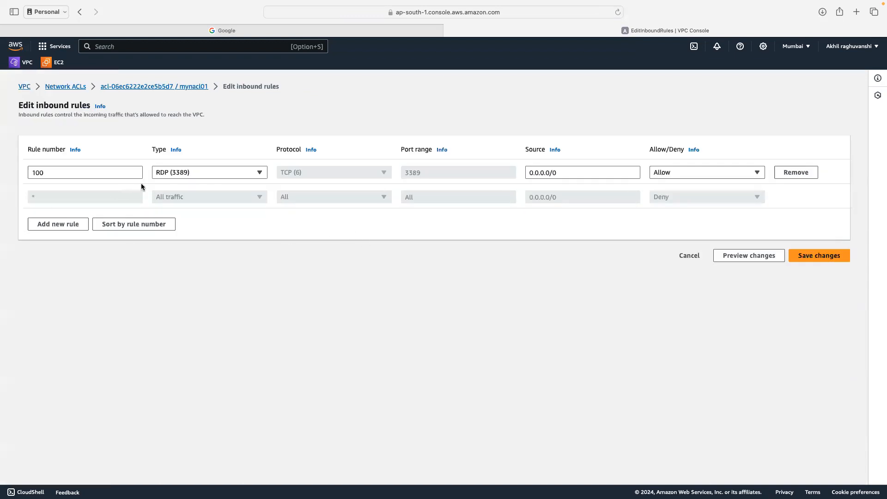
pyautogui.click(689, 257)
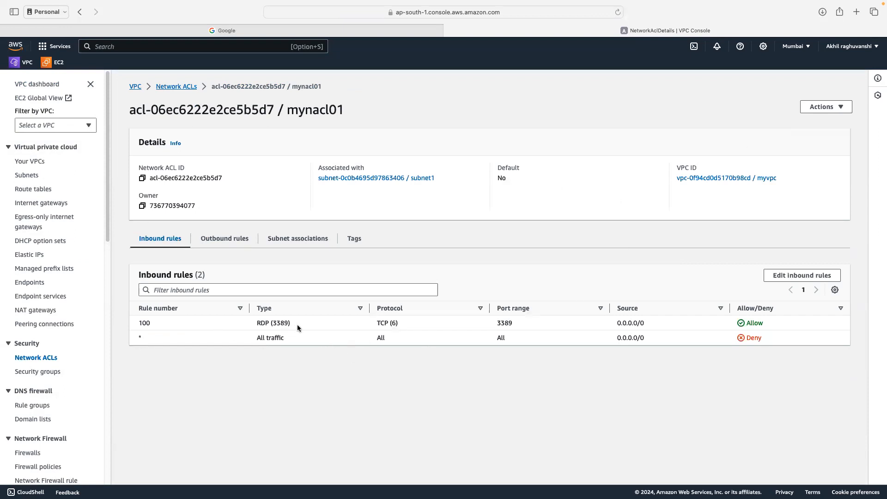
pyautogui.moveTo(293, 324); pyautogui.dragTo(246, 324)
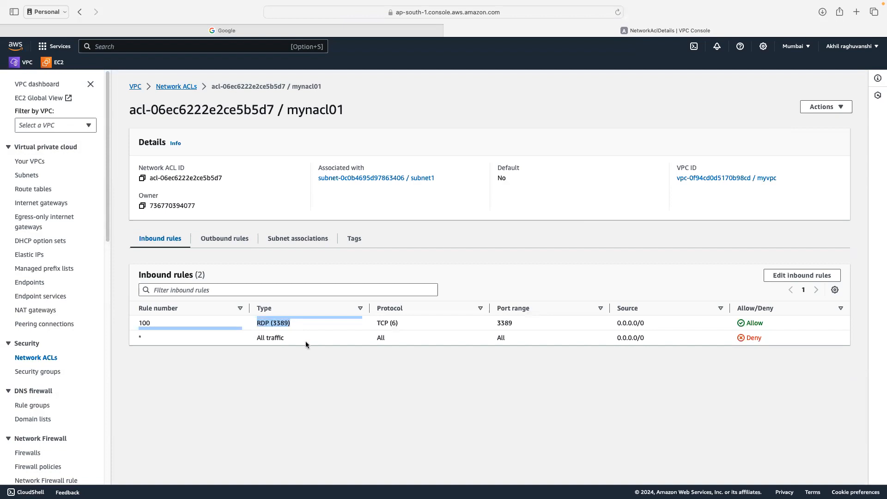
pyautogui.click(412, 384)
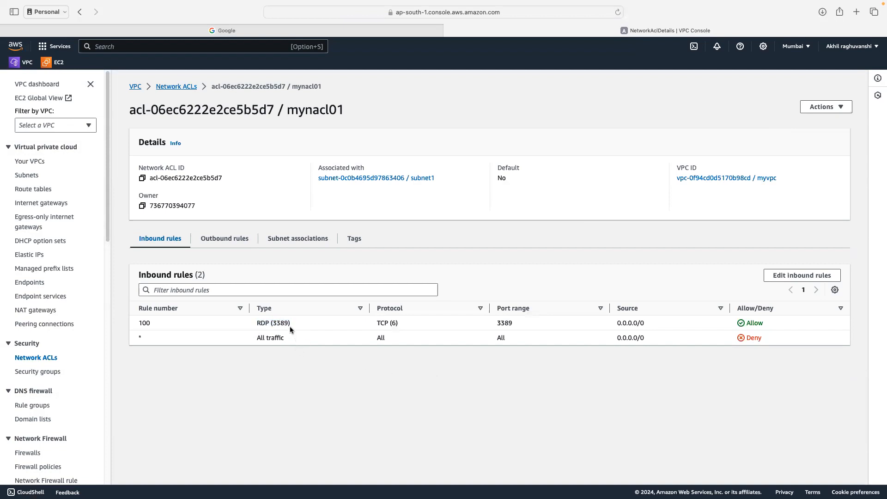
pyautogui.moveTo(290, 322); pyautogui.dragTo(254, 324)
pyautogui.click(311, 363)
# - Rename the running EC2 instance from the instances list as linux and refresh the list
pyautogui.click(53, 63)
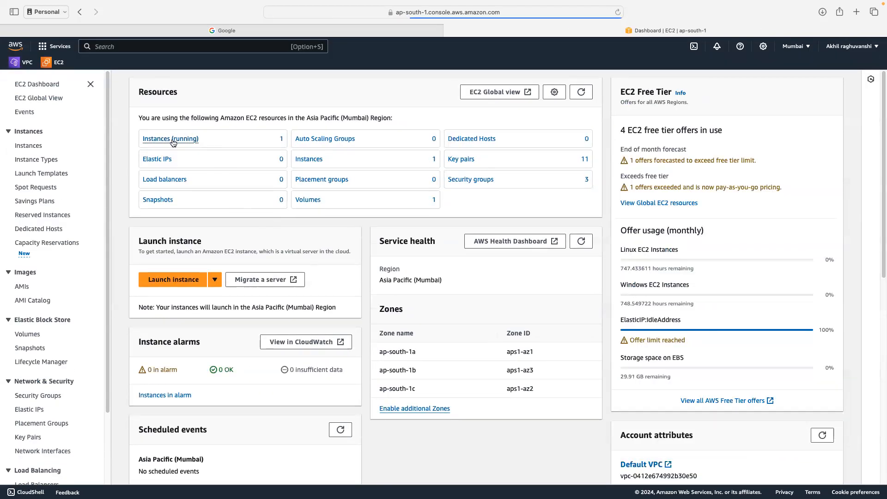
pyautogui.click(173, 139)
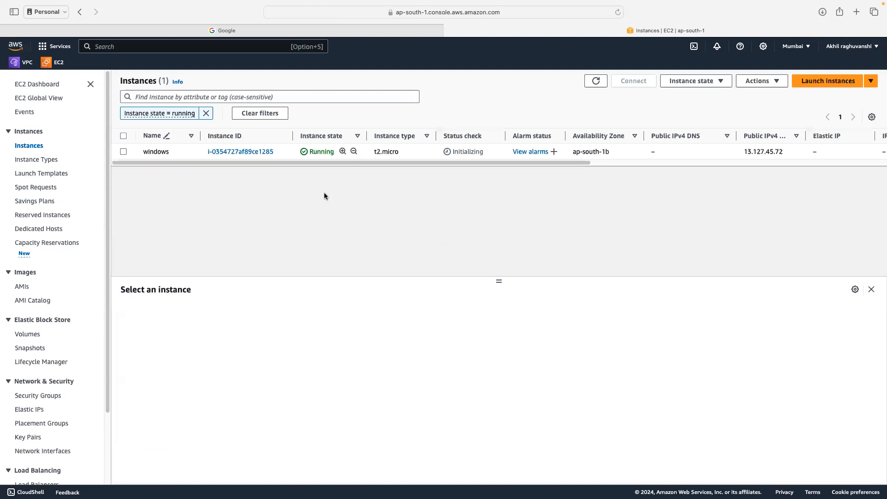
pyautogui.moveTo(209, 160)
pyautogui.mouseDown()
pyautogui.moveTo(354, 164)
pyautogui.moveTo(193, 165)
pyautogui.mouseUp()
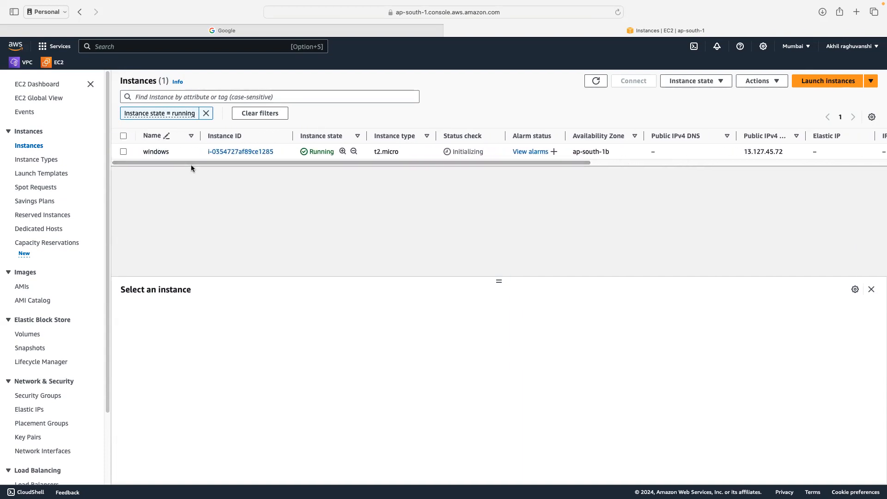
pyautogui.click(176, 154)
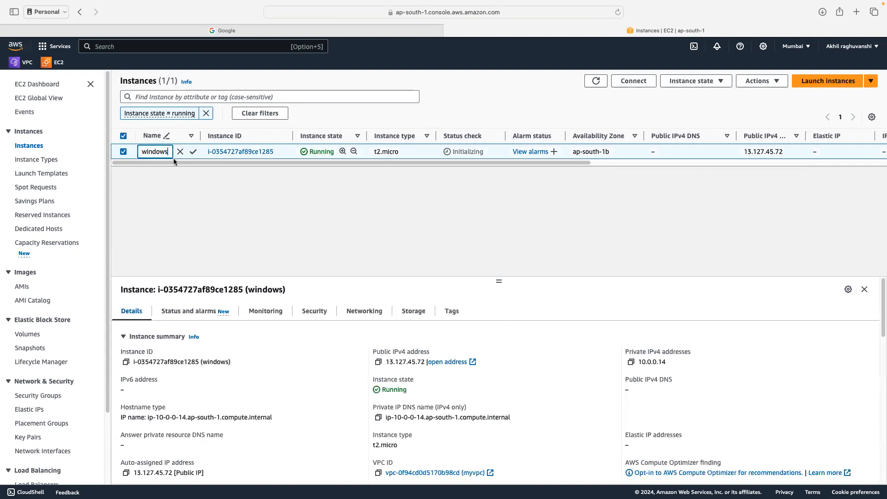
pyautogui.press('BackSpace')
pyautogui.press('BackSpace')
pyautogui.press('BackSpace')
pyautogui.press('BackSpace')
pyautogui.write('Linux')
pyautogui.click(234, 185)
pyautogui.click(191, 151)
pyautogui.click(193, 152)
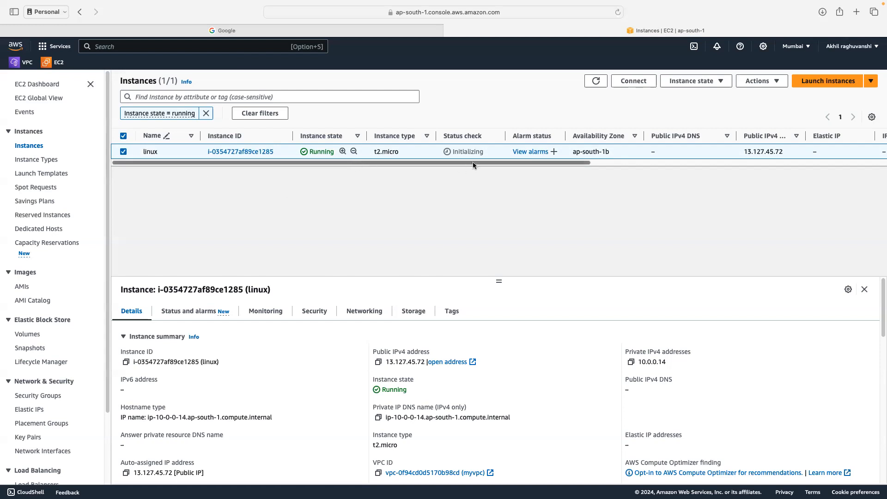
pyautogui.click(595, 81)
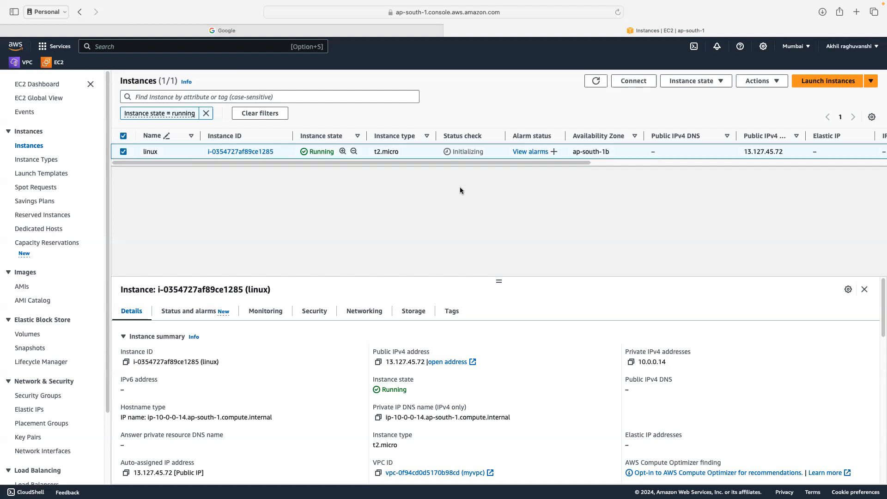
# - Review the inbound rules and the outbound rules of network ACL mynacl01 in the VPC console
pyautogui.click(15, 66)
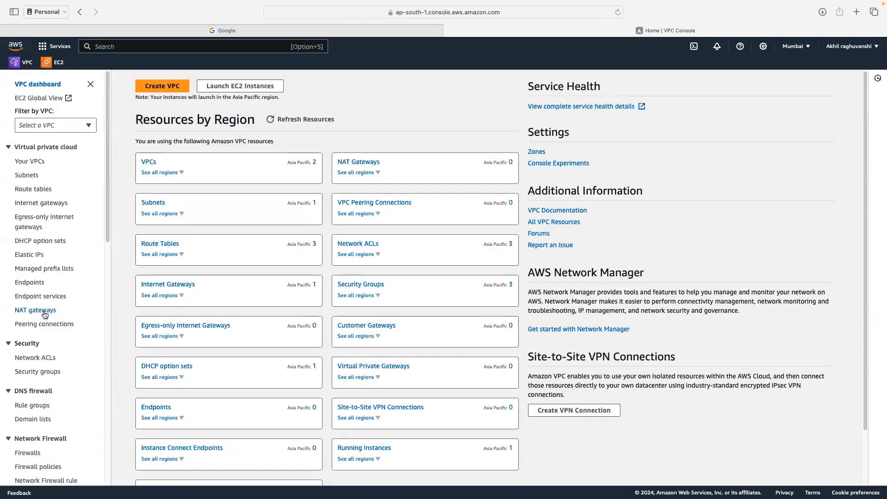
pyautogui.click(35, 358)
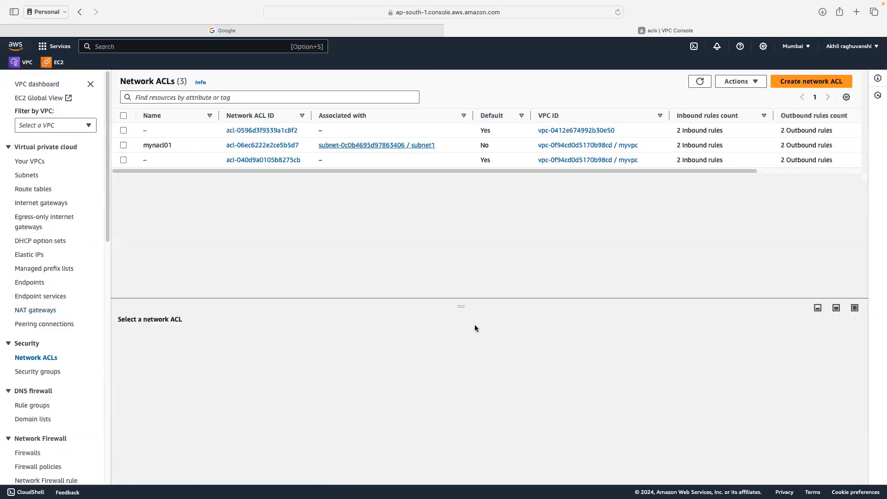
pyautogui.click(257, 146)
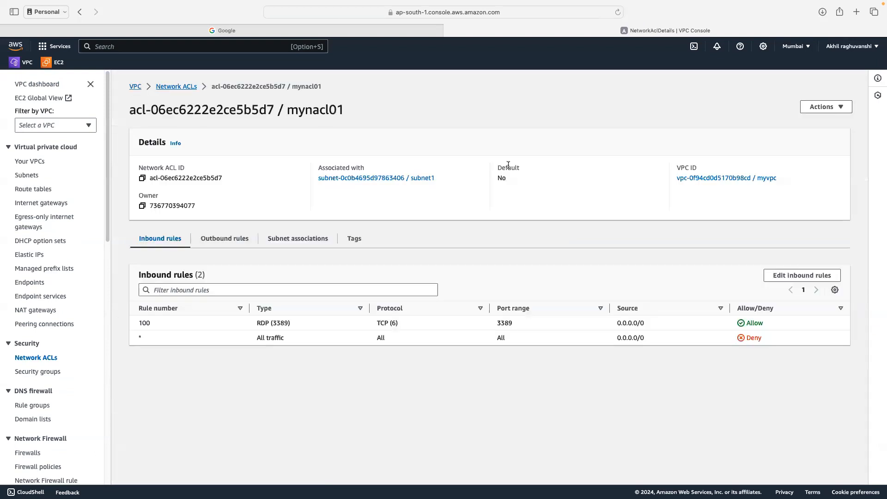
pyautogui.moveTo(254, 322); pyautogui.dragTo(293, 325)
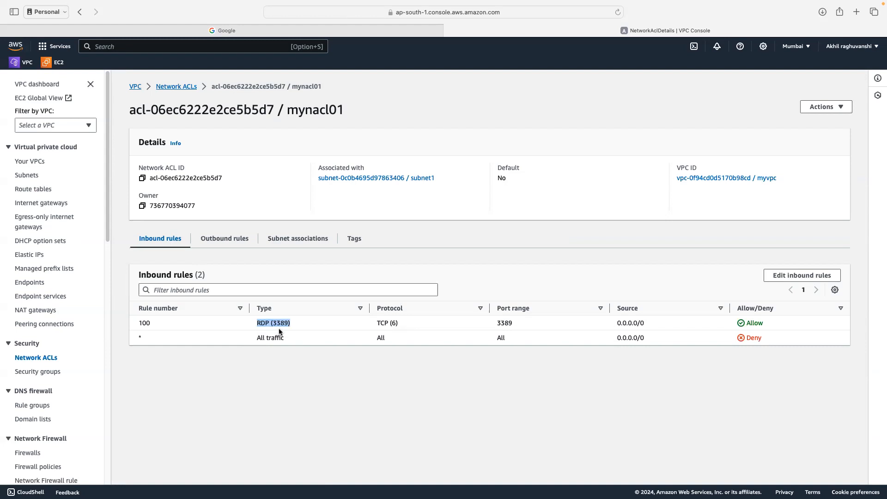
pyautogui.click(224, 238)
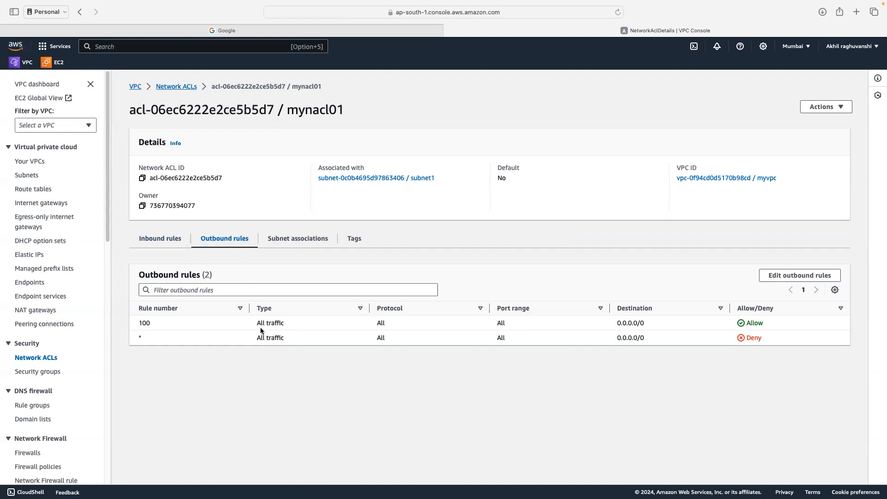
pyautogui.moveTo(257, 323); pyautogui.dragTo(283, 323)
# - Return to the EC2 instances list and select the linux instance to show its details
pyautogui.click(54, 62)
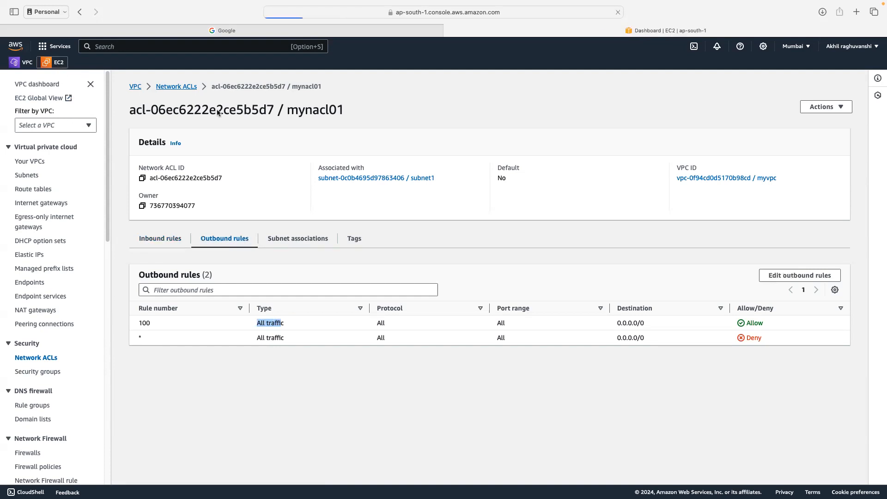
pyautogui.click(169, 140)
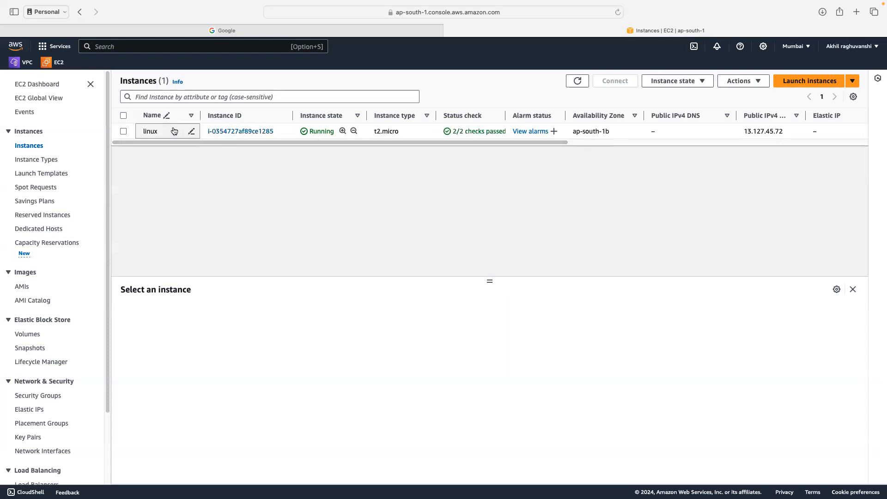
pyautogui.click(124, 131)
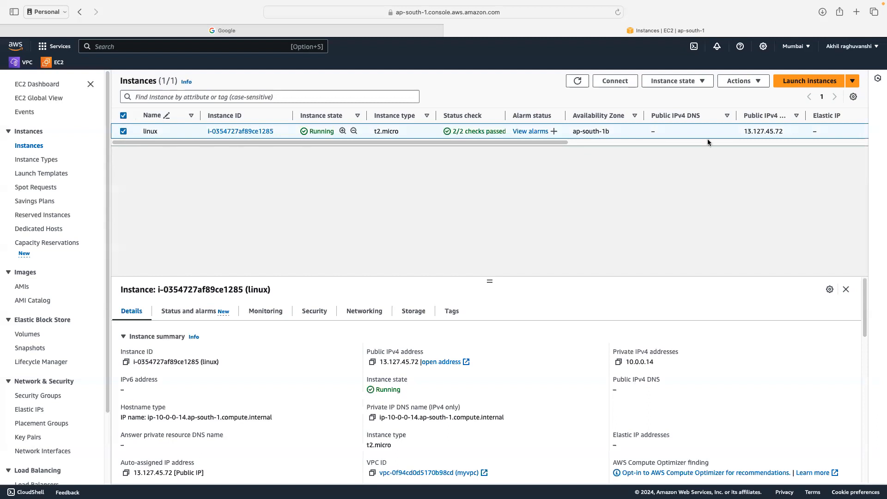
# - Try to connect to the linux instance through EC2 Instance Connect with username ec2-user and read the connection message
pyautogui.click(615, 81)
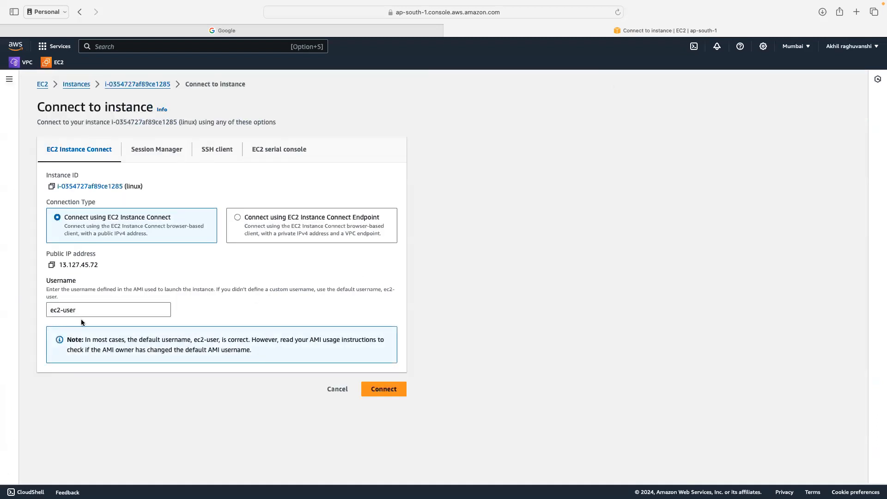
pyautogui.moveTo(85, 312); pyautogui.dragTo(43, 308)
pyautogui.press('super+z')
pyautogui.click(383, 389)
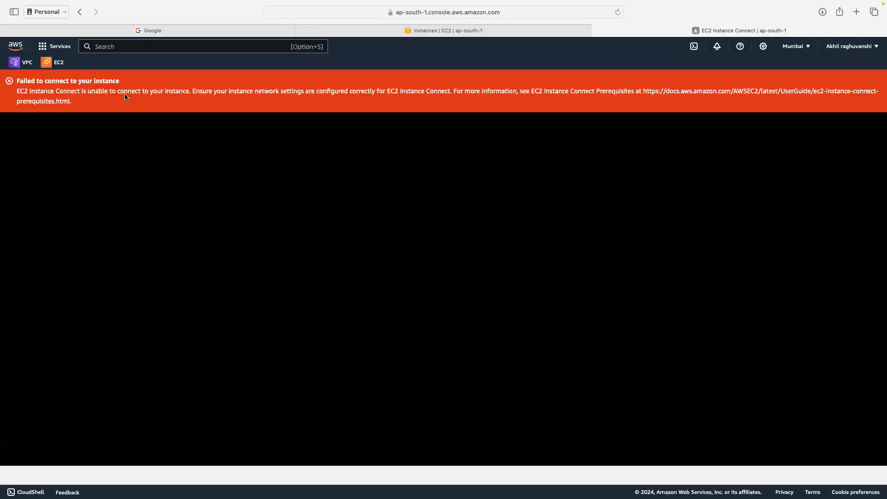
pyautogui.doubleClick(97, 81)
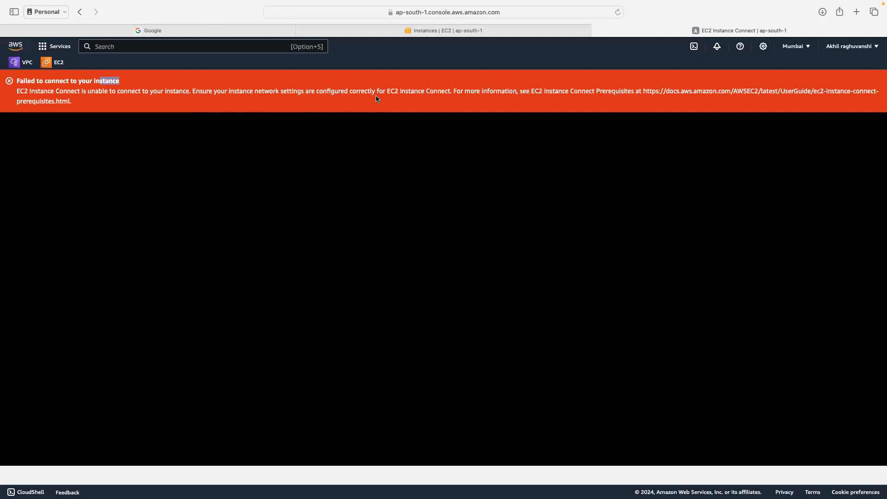
pyautogui.moveTo(379, 91); pyautogui.dragTo(13, 93)
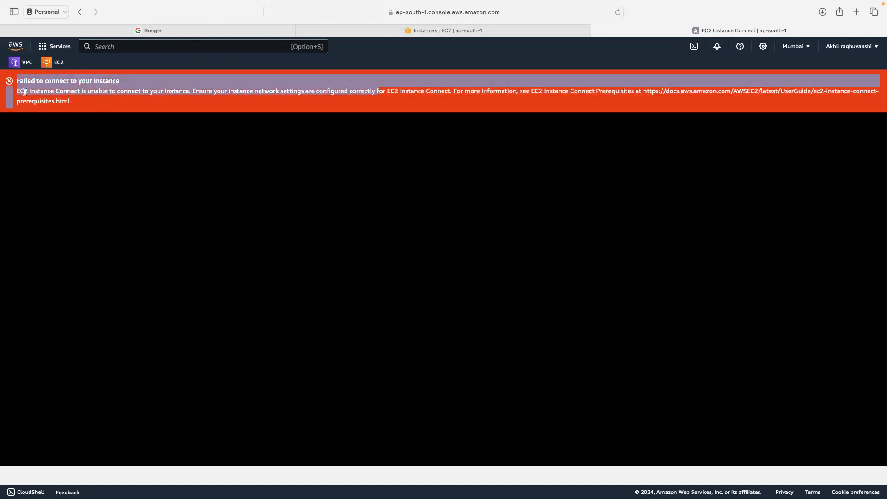
# - Add inbound rule 101 to network ACL mynacl01, allowing Custom TCP on port 22 from 0.0.0.0/0, and save the changes
pyautogui.click(25, 63)
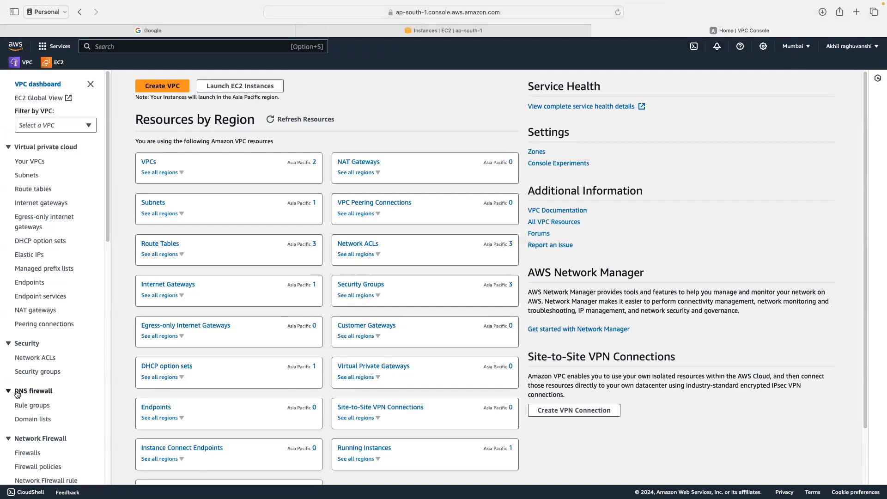
pyautogui.click(53, 358)
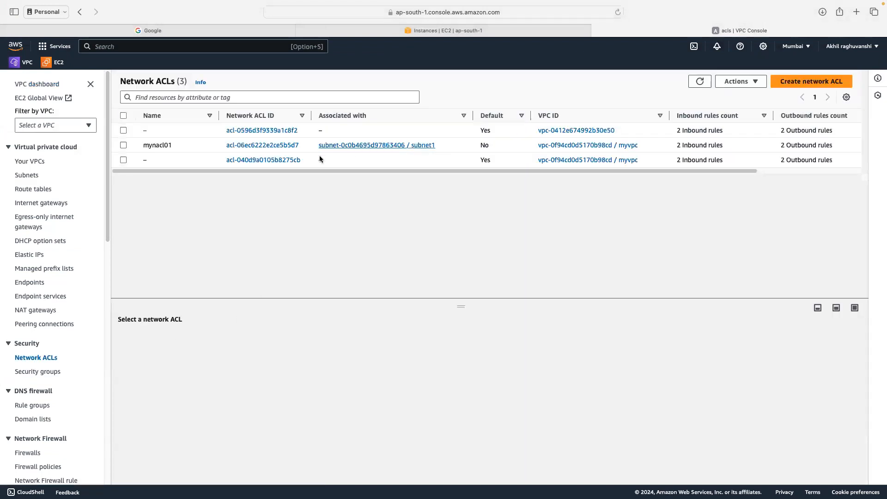
pyautogui.click(264, 145)
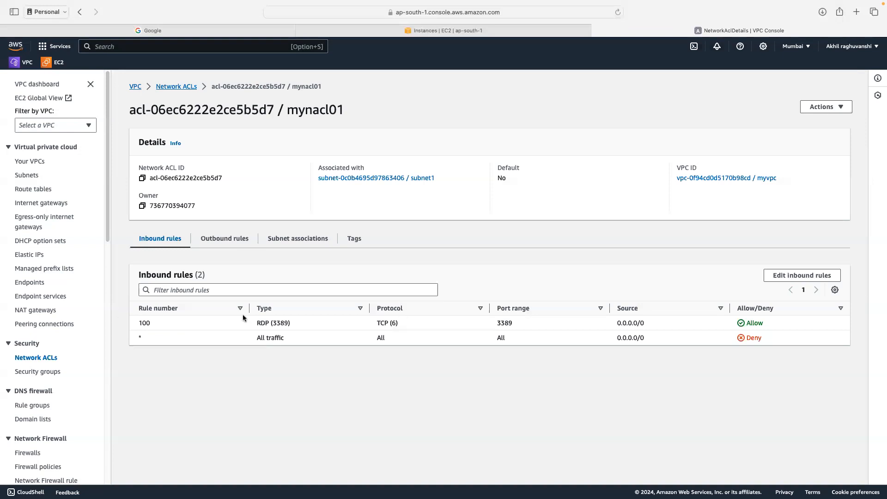
pyautogui.click(780, 277)
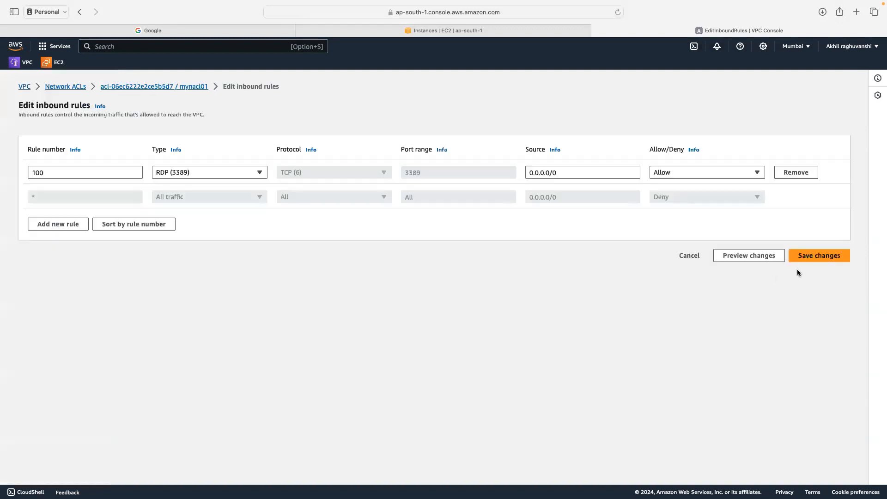
pyautogui.click(54, 225)
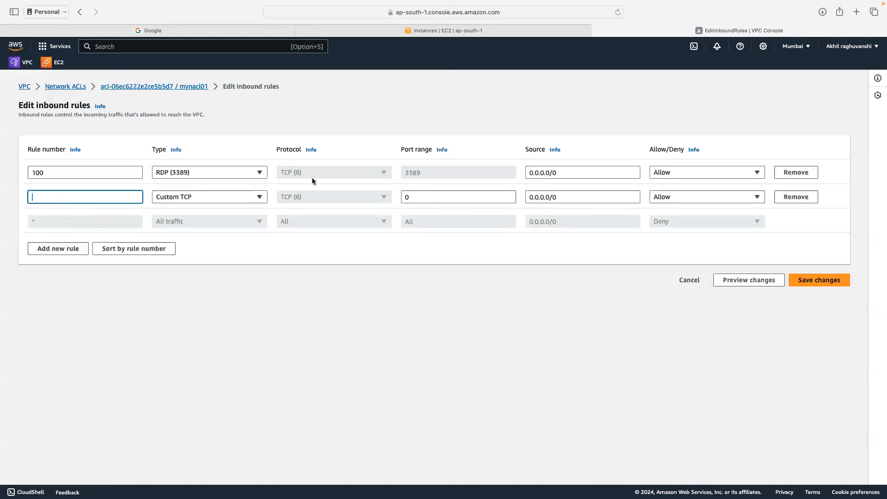
pyautogui.write('101')
pyautogui.click(429, 196)
pyautogui.press('BackSpace')
pyautogui.write('22')
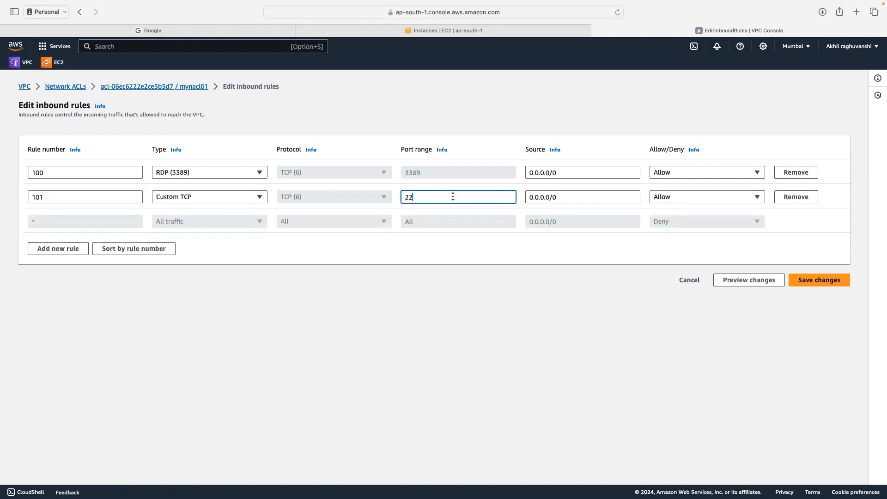
pyautogui.click(823, 281)
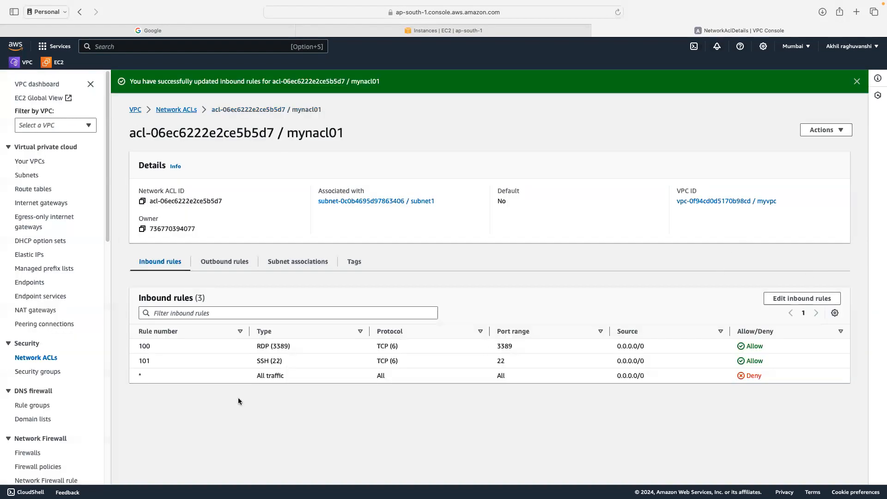
pyautogui.moveTo(255, 364); pyautogui.dragTo(275, 364)
# - Return to the running EC2 instances, select linux and try connecting again through EC2 Instance Connect as ec2-user
pyautogui.click(135, 110)
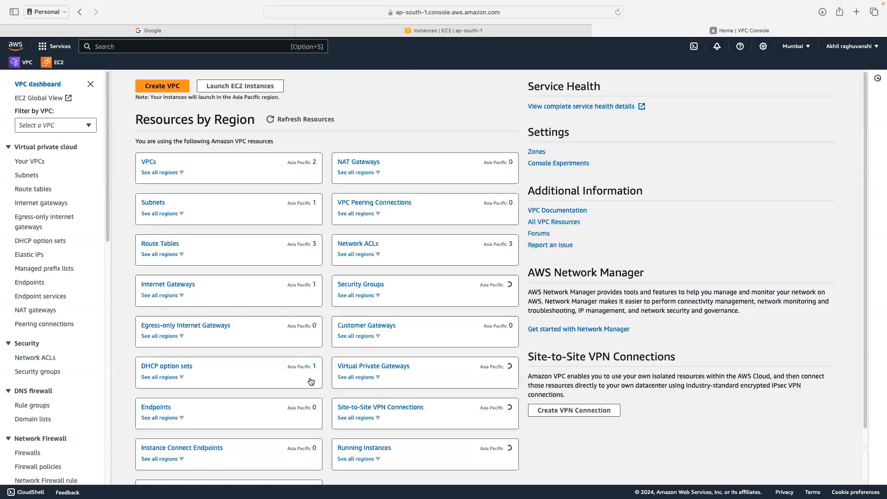
pyautogui.click(148, 161)
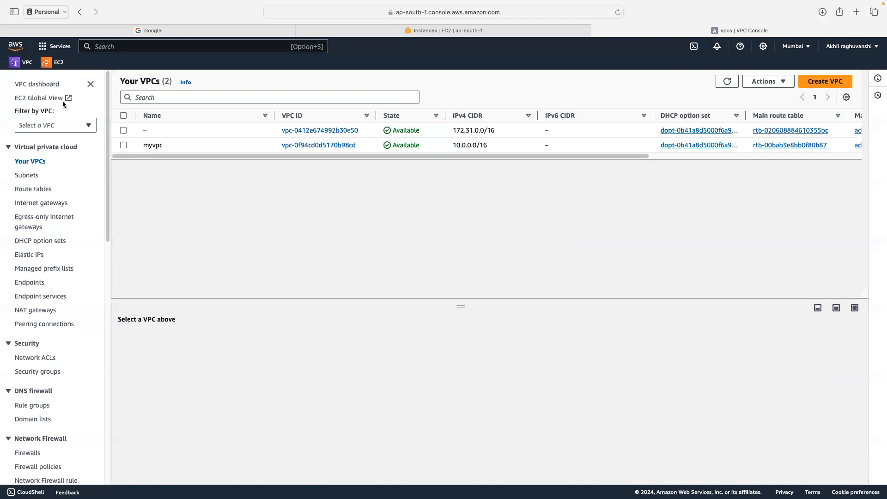
pyautogui.click(57, 63)
pyautogui.click(188, 140)
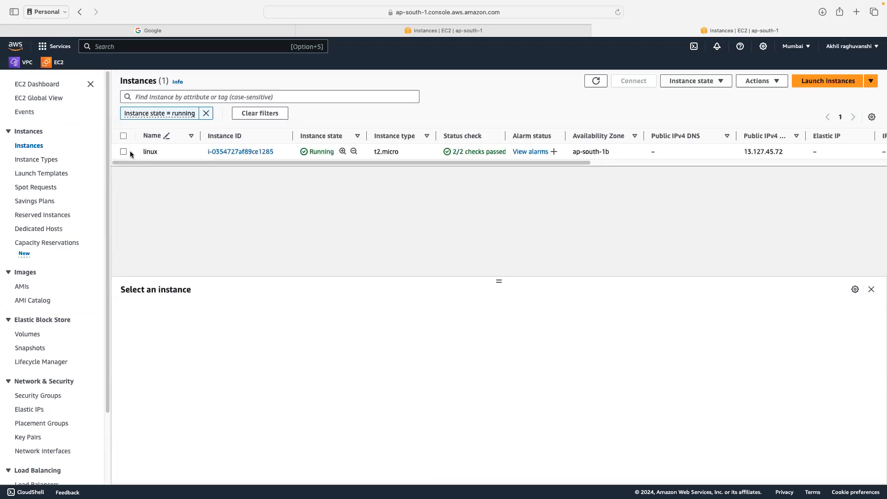
pyautogui.click(124, 152)
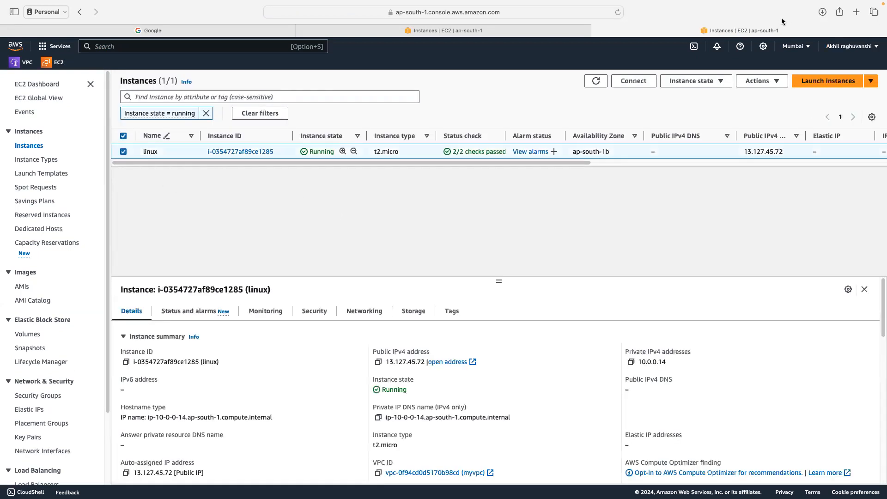
pyautogui.click(633, 82)
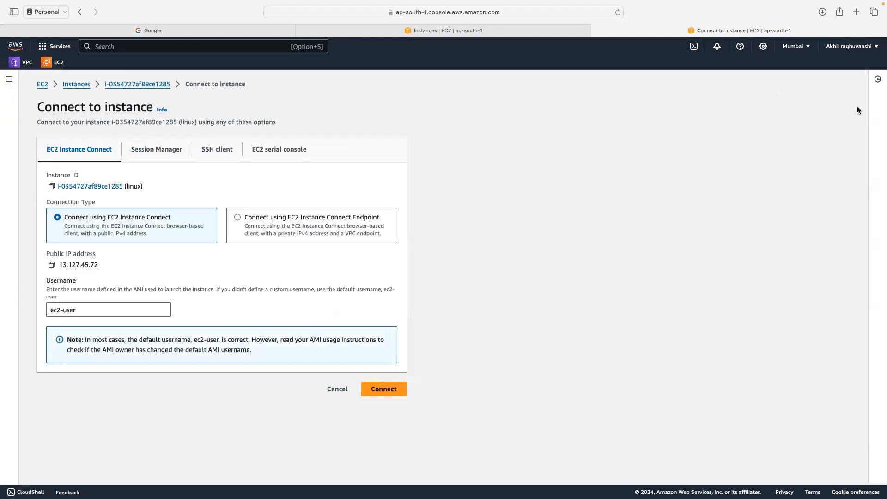
pyautogui.click(379, 397)
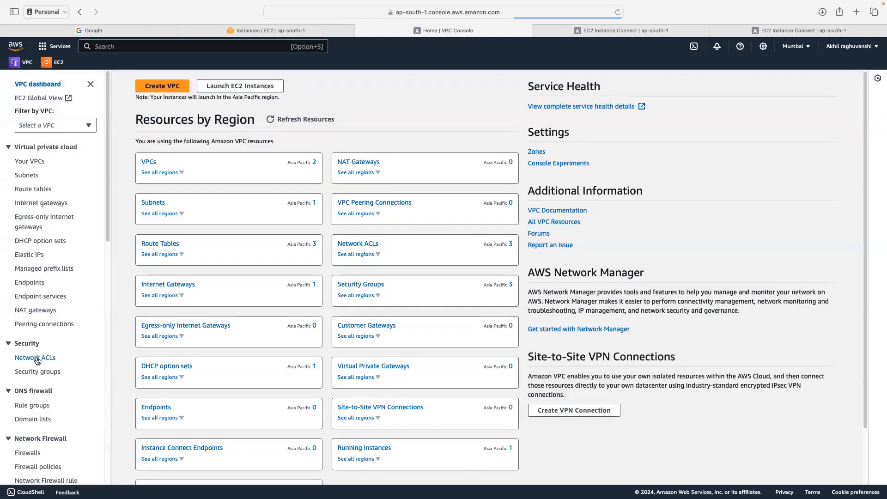
# - Review mynacl01's outbound rules, remove the all-traffic rule 100, save the changes and close the spare EC2 Instance Connect tabs
pyautogui.click(37, 358)
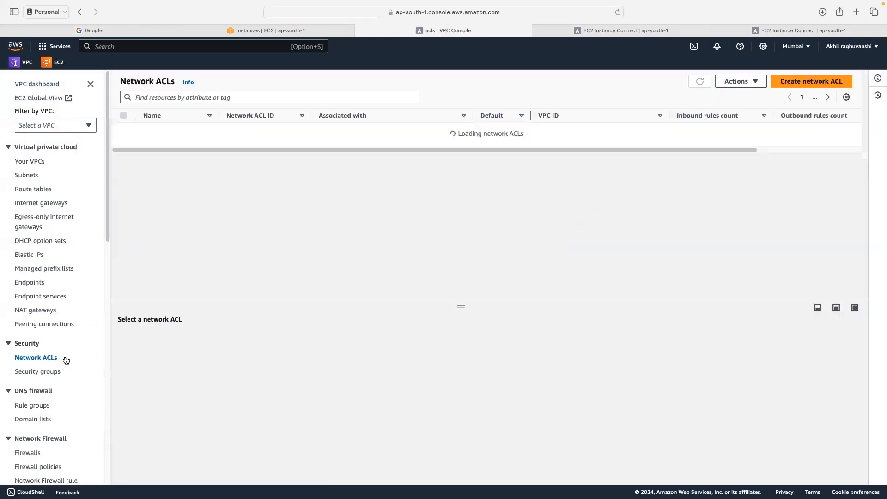
pyautogui.click(266, 145)
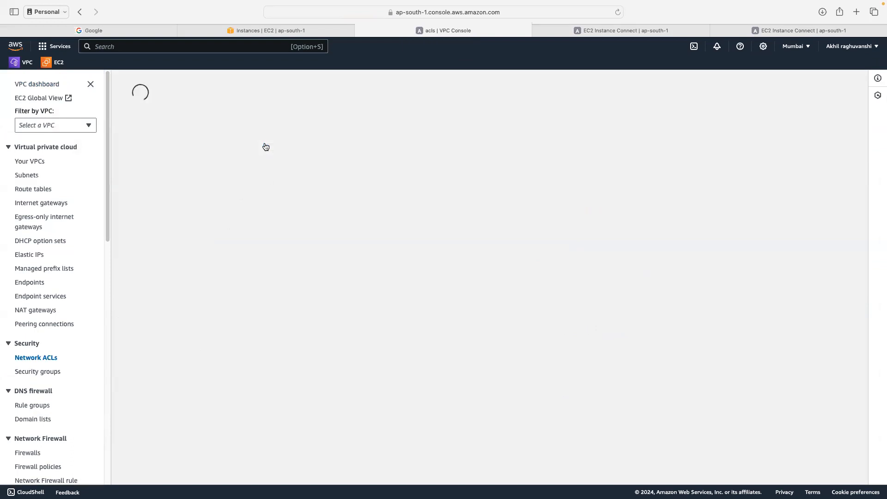
pyautogui.click(222, 239)
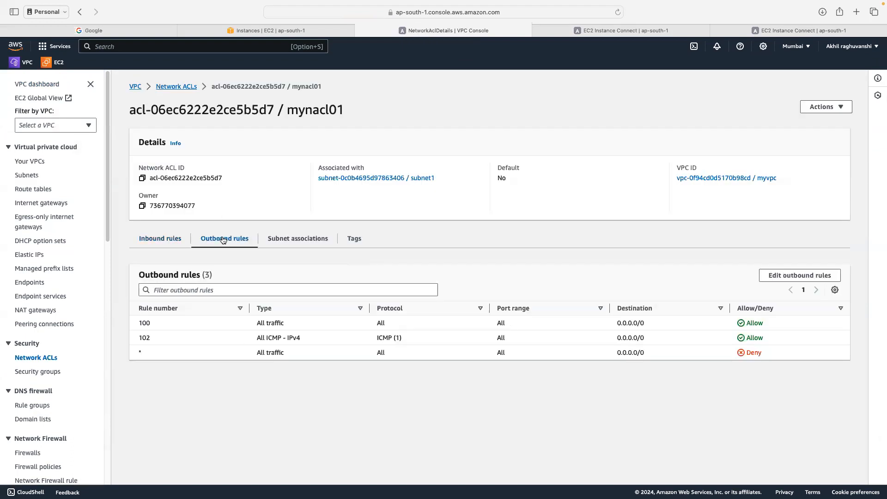
pyautogui.moveTo(265, 352); pyautogui.dragTo(544, 356)
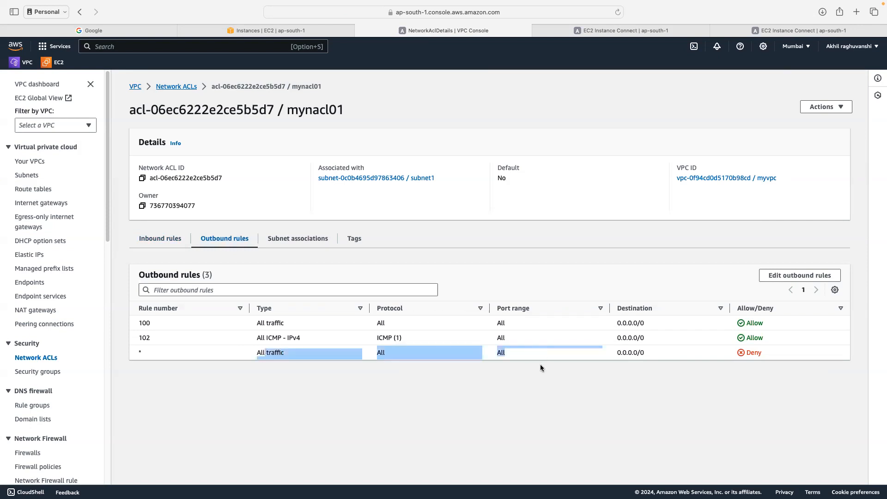
pyautogui.click(540, 368)
pyautogui.moveTo(257, 322); pyautogui.dragTo(623, 319)
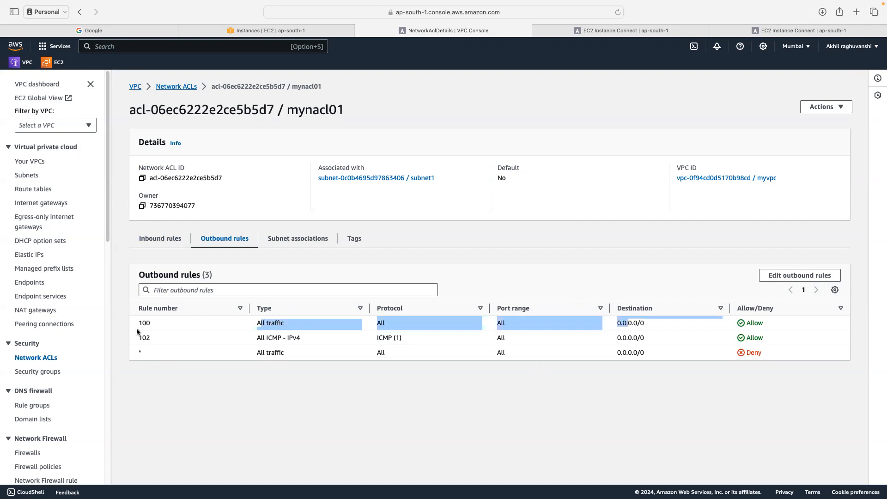
pyautogui.moveTo(264, 322); pyautogui.dragTo(304, 328)
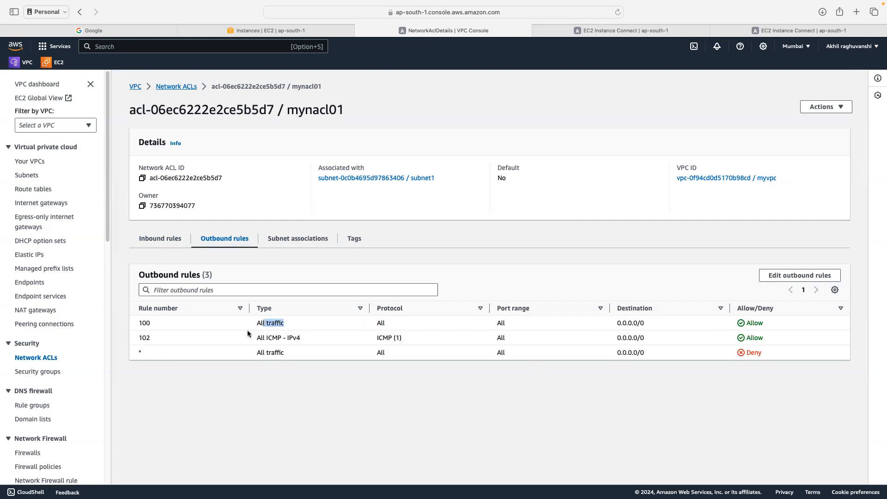
pyautogui.click(799, 275)
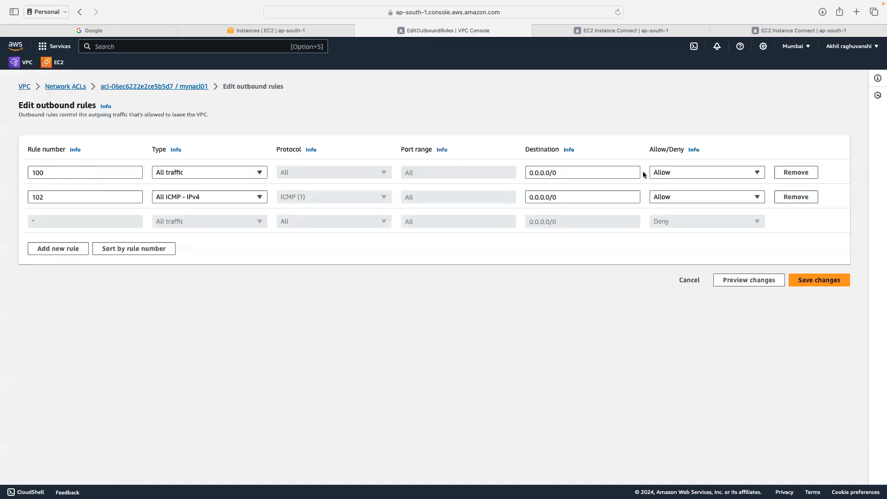
pyautogui.click(796, 172)
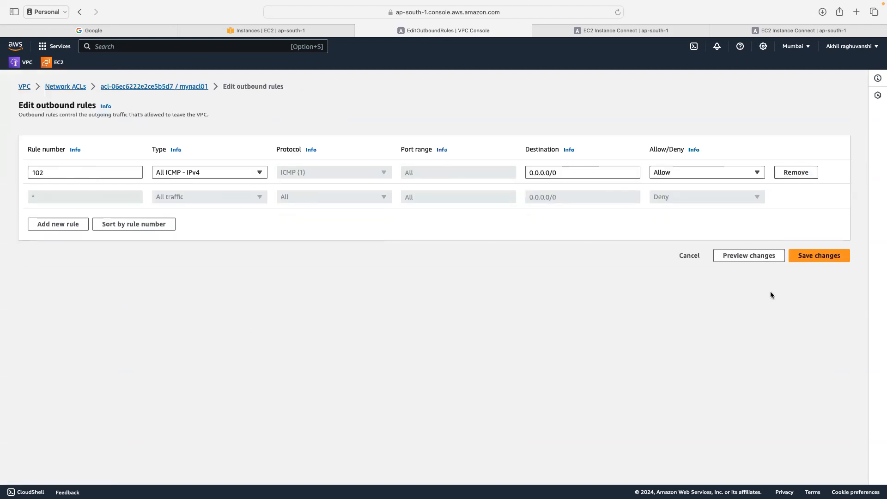
pyautogui.click(814, 255)
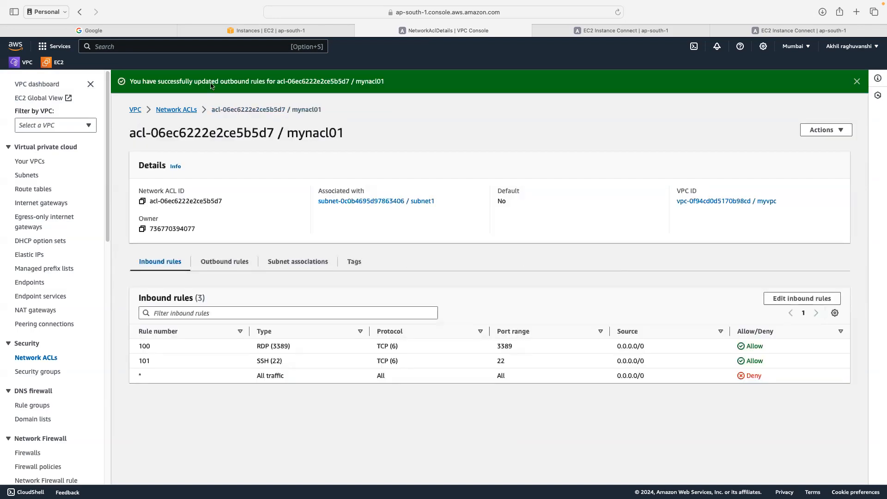
pyautogui.click(539, 31)
pyautogui.click(539, 31)
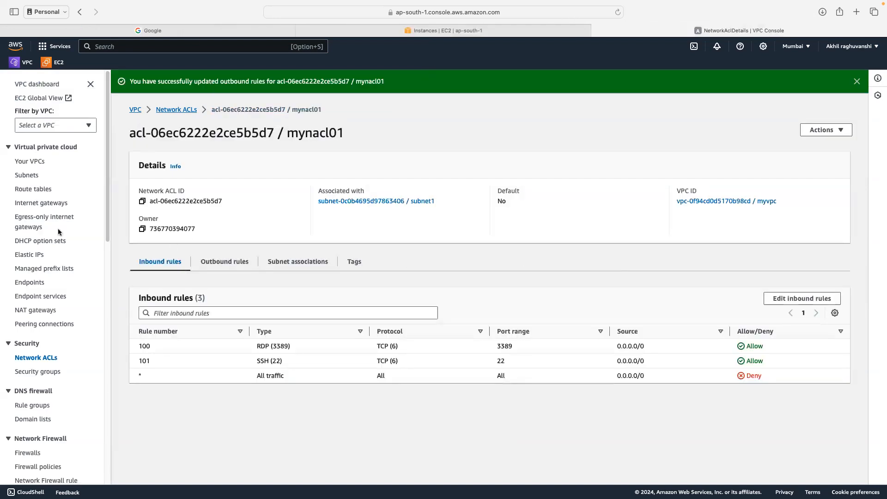
# - Try to connect to the linux instance through EC2 Instance Connect with outbound rule 100 removed from mynacl01
pyautogui.click(54, 64)
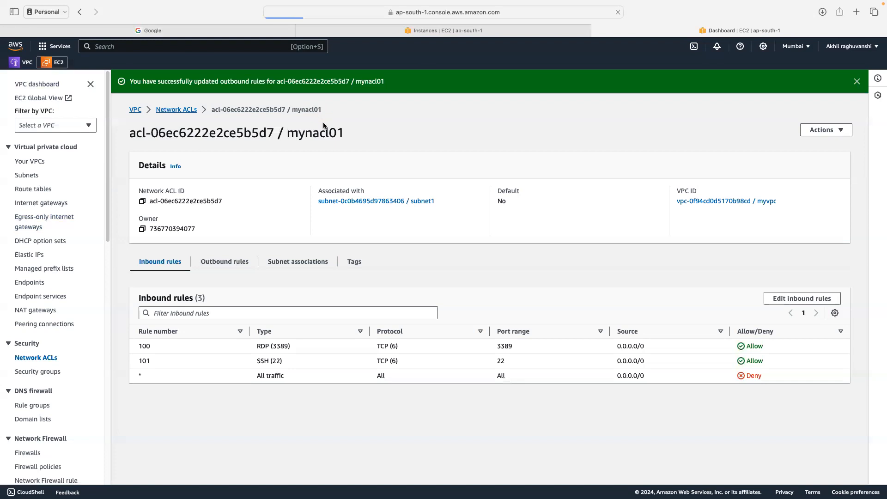
pyautogui.click(171, 138)
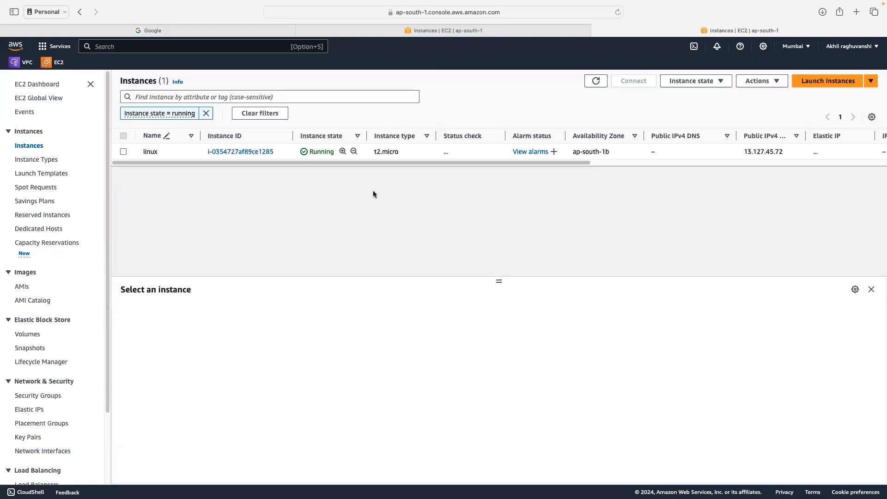
pyautogui.click(125, 150)
pyautogui.click(628, 81)
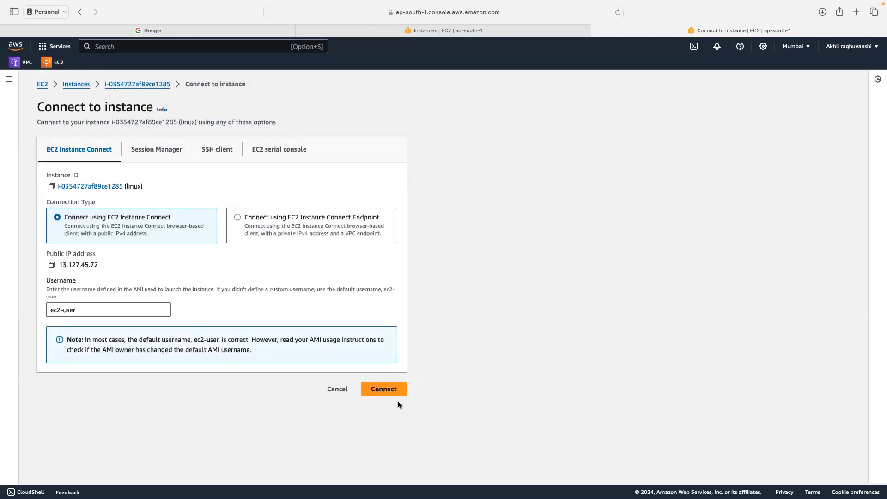
pyautogui.click(384, 392)
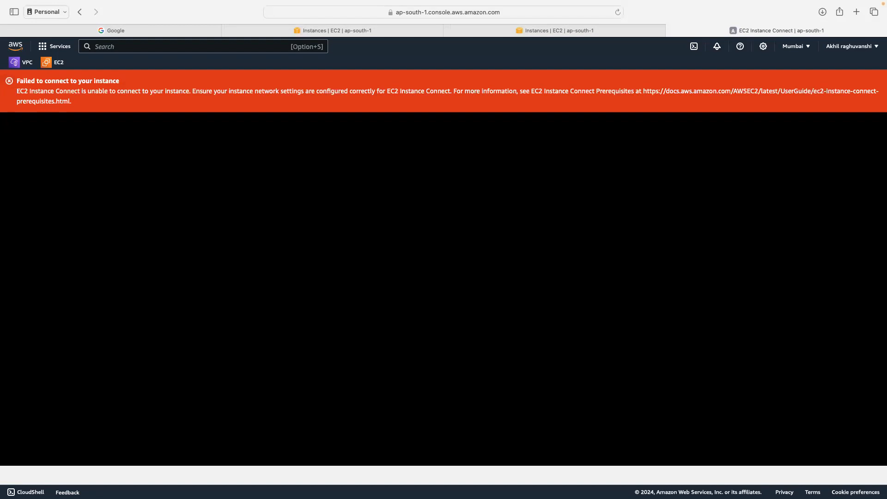
# - Show the running EC2 instances list again and open the VPC console in a separate browser tab
pyautogui.click(21, 65)
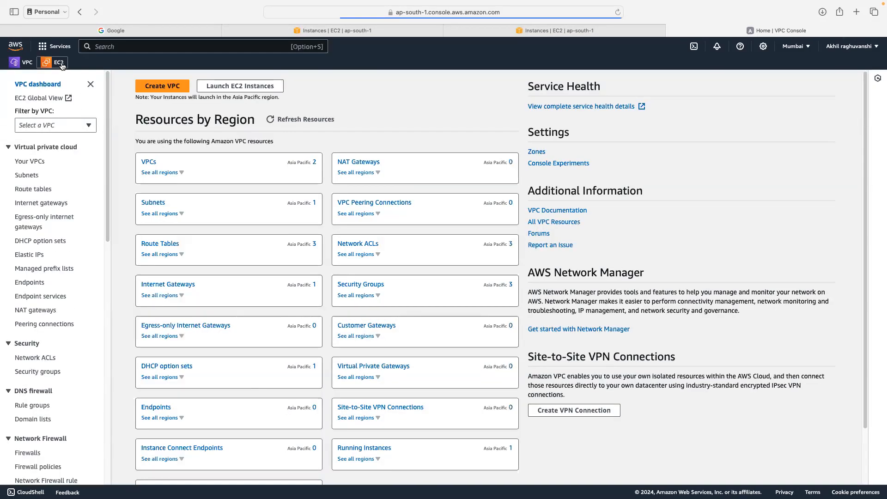
pyautogui.click(62, 67)
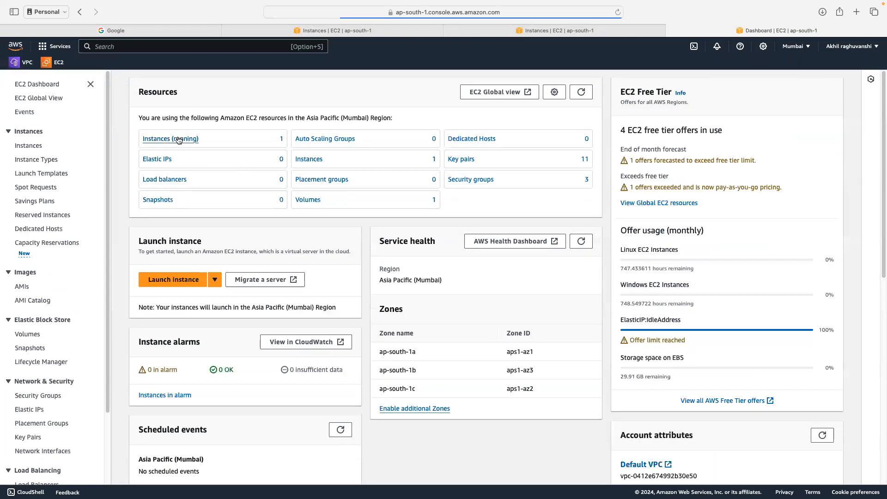
pyautogui.click(194, 139)
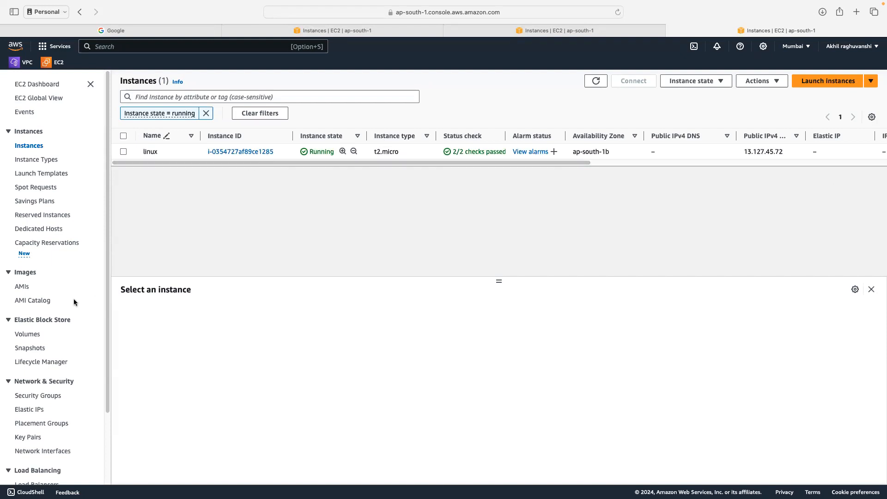
pyautogui.rightClick(21, 64)
pyautogui.click(32, 72)
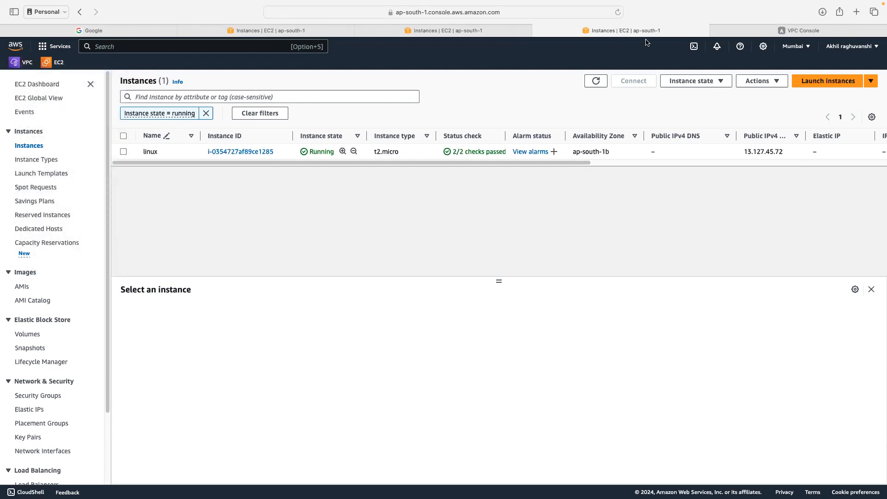
# - Go to the VPC console's network ACLs, open mynacl01 and check its inbound SSH (22) rule
pyautogui.click(713, 37)
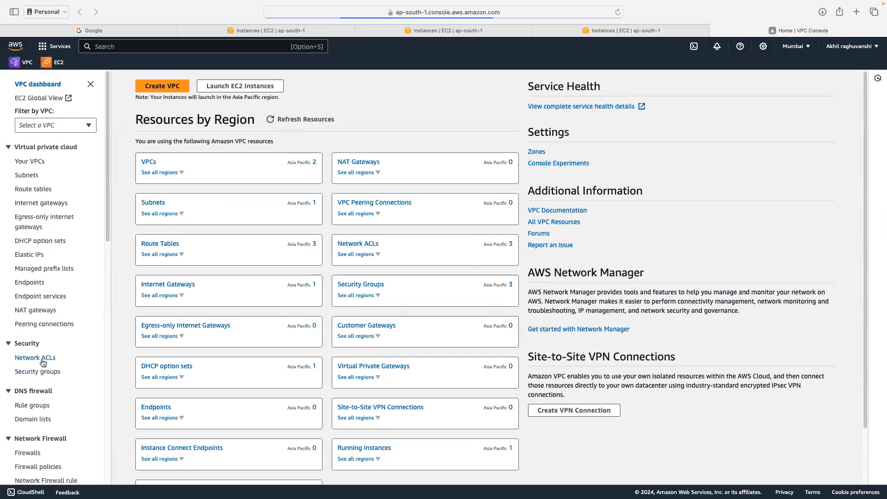
pyautogui.click(43, 360)
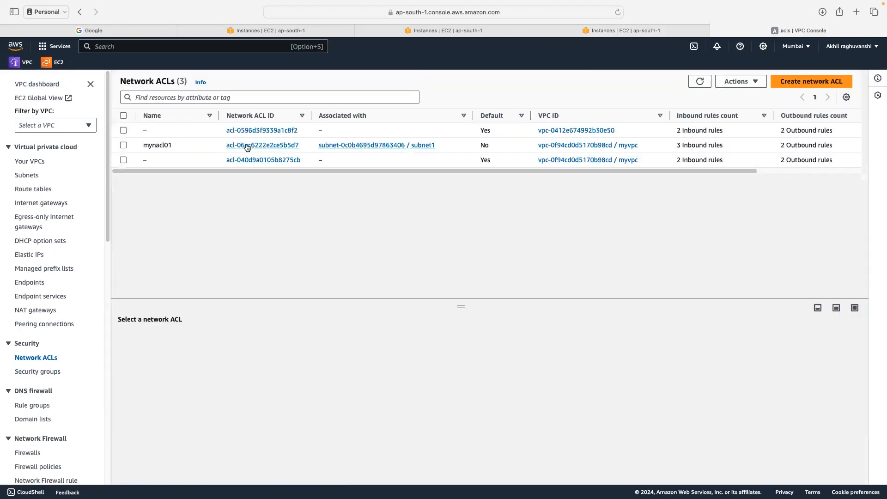
pyautogui.click(272, 145)
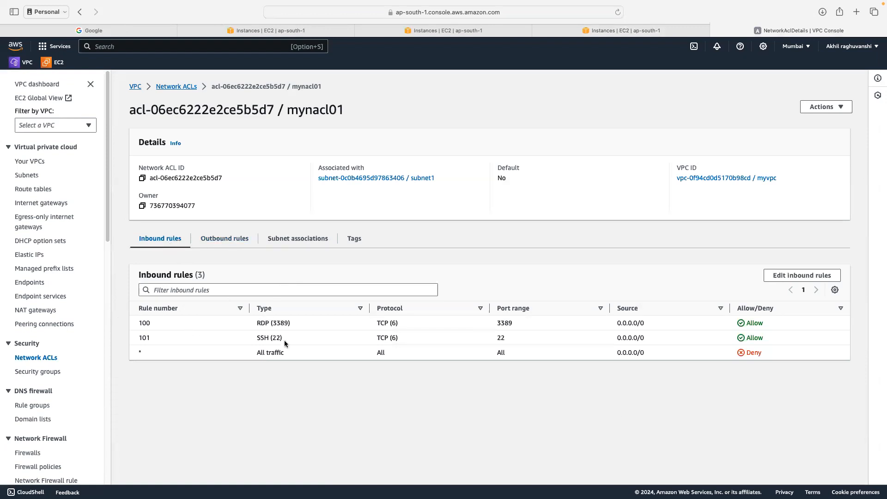
pyautogui.moveTo(284, 338); pyautogui.dragTo(253, 335)
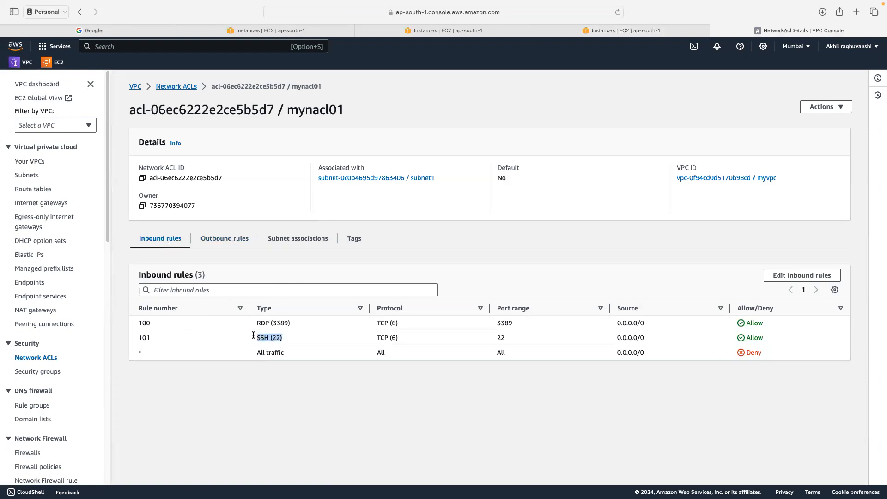
# - Add outbound rule 103 to mynacl01 allowing Custom TCP on ports 1024 - 65535 to 0.0.0.0/0, and save the changes
pyautogui.click(211, 237)
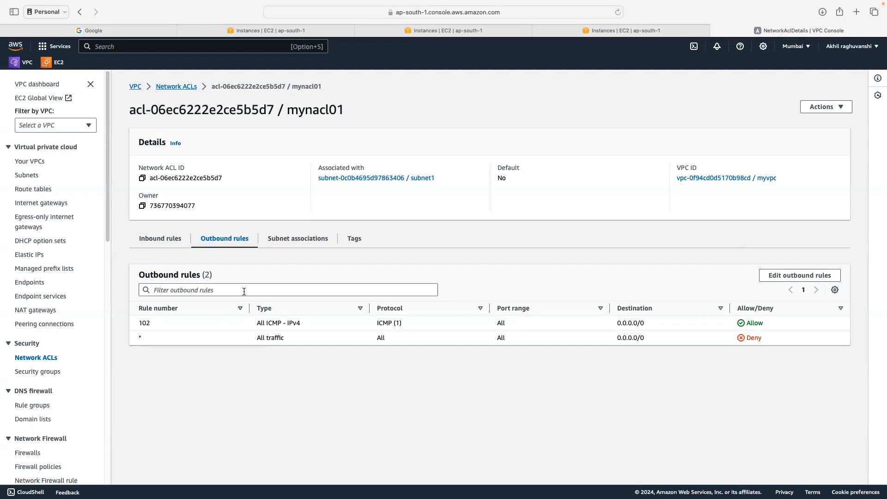
pyautogui.click(780, 276)
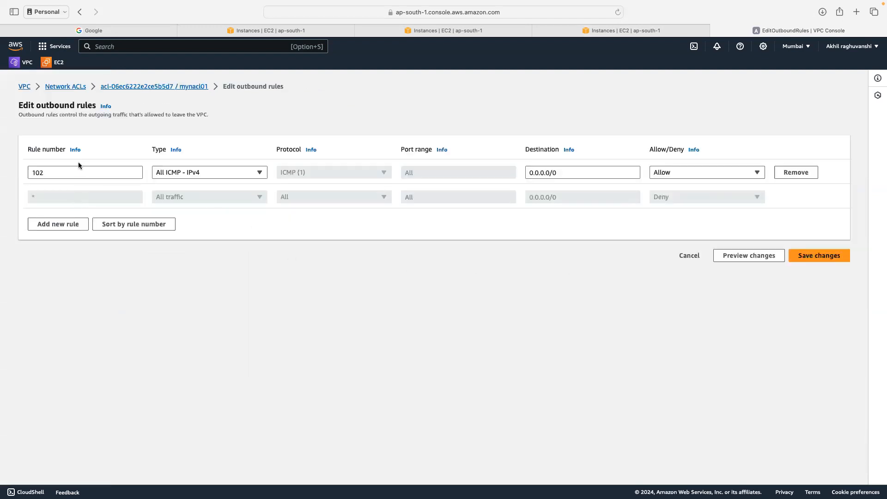
pyautogui.click(68, 225)
pyautogui.click(54, 196)
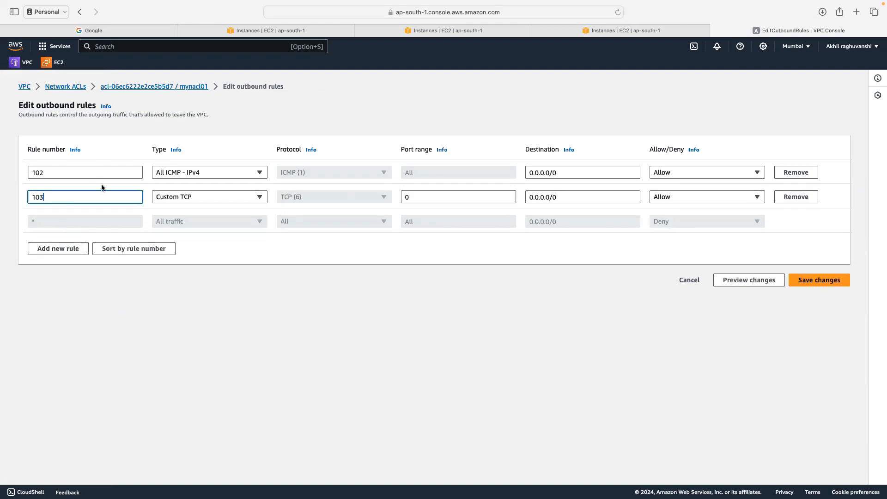
pyautogui.click(462, 201)
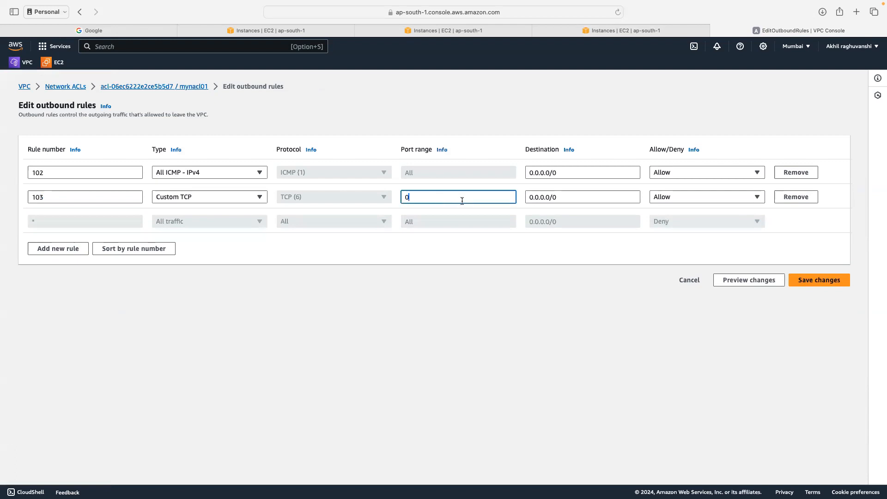
pyautogui.press('BackSpace')
pyautogui.click(503, 269)
pyautogui.moveTo(448, 195); pyautogui.dragTo(404, 199)
pyautogui.click(803, 280)
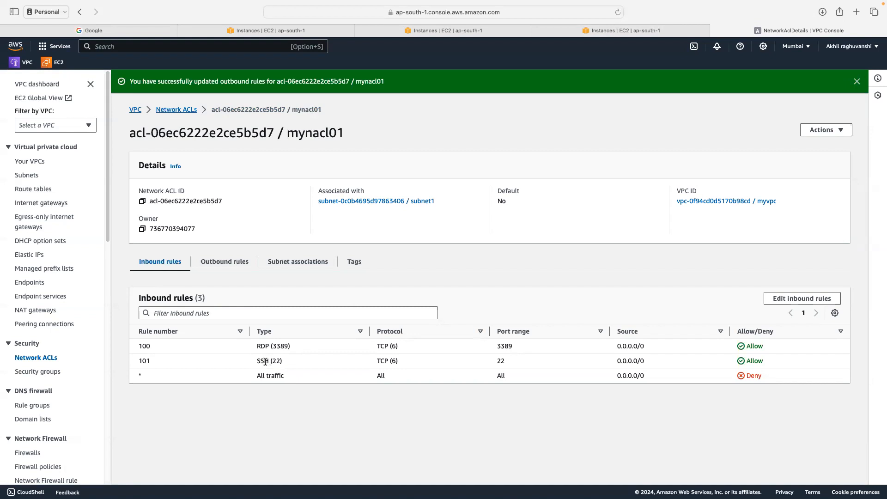
# - Review mynacl01's saved outbound rules, checking the port range of rule 103
pyautogui.click(241, 263)
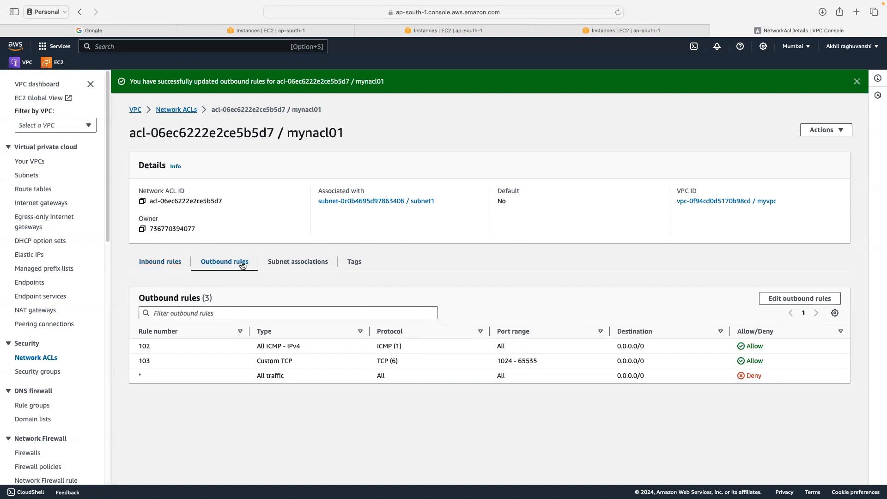
pyautogui.moveTo(496, 363); pyautogui.dragTo(540, 363)
pyautogui.click(520, 368)
# - Return to the running EC2 instances, select linux and connect through EC2 Instance Connect as ec2-user with outbound rule 103 in place
pyautogui.click(464, 35)
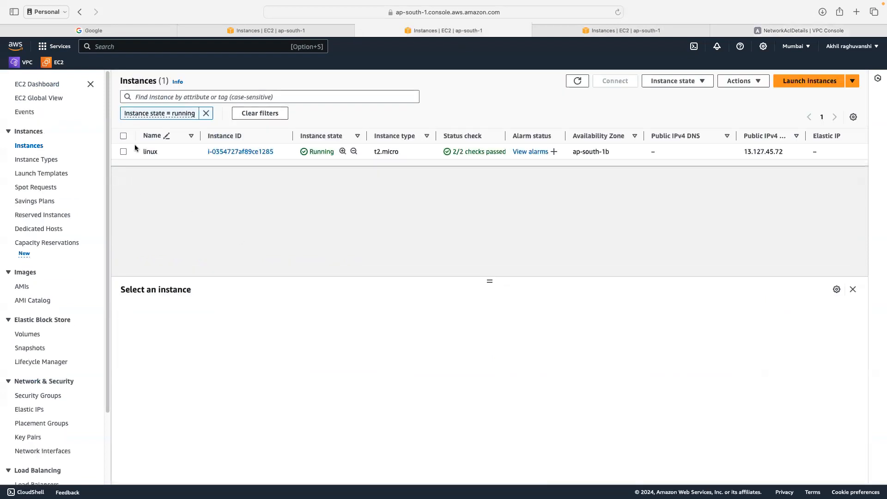
pyautogui.click(125, 152)
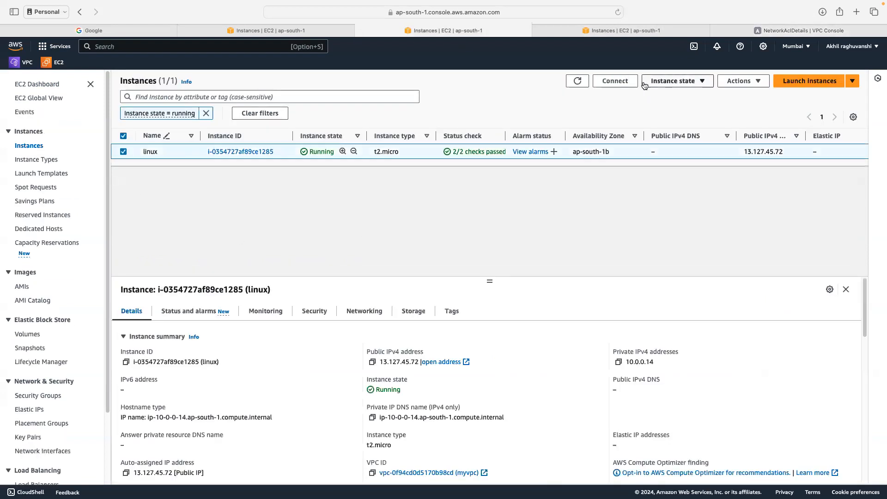
pyautogui.click(617, 81)
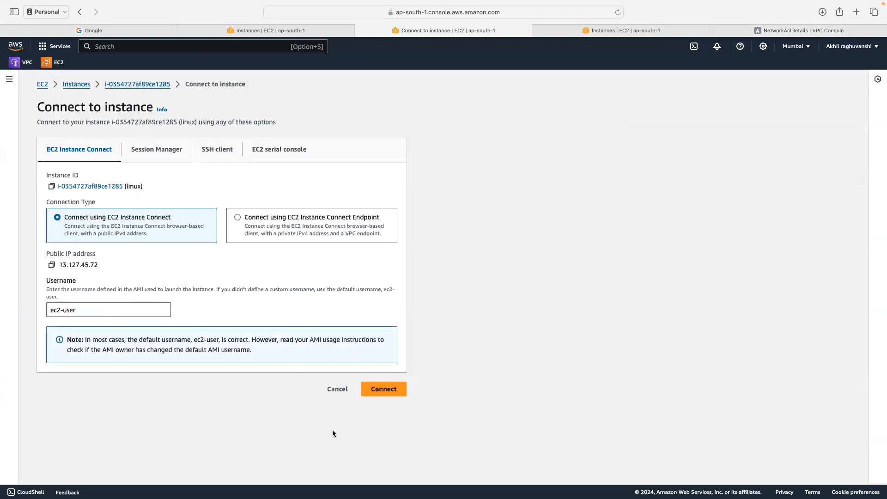
pyautogui.click(377, 389)
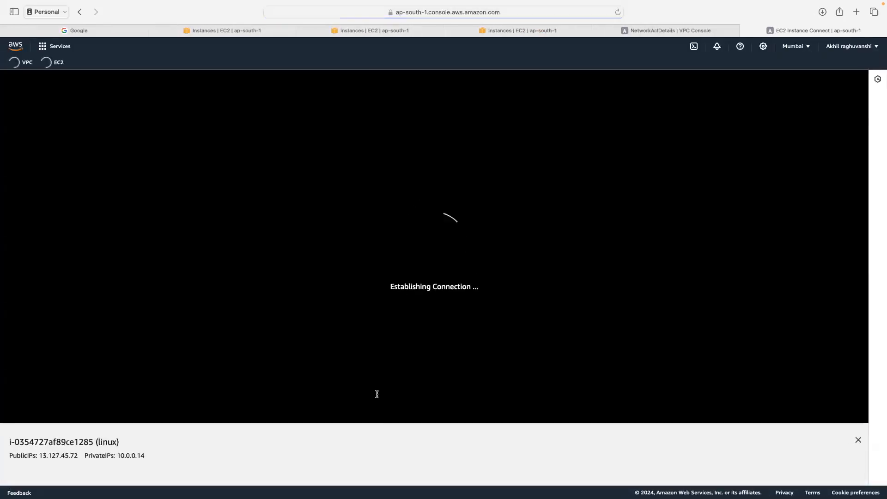